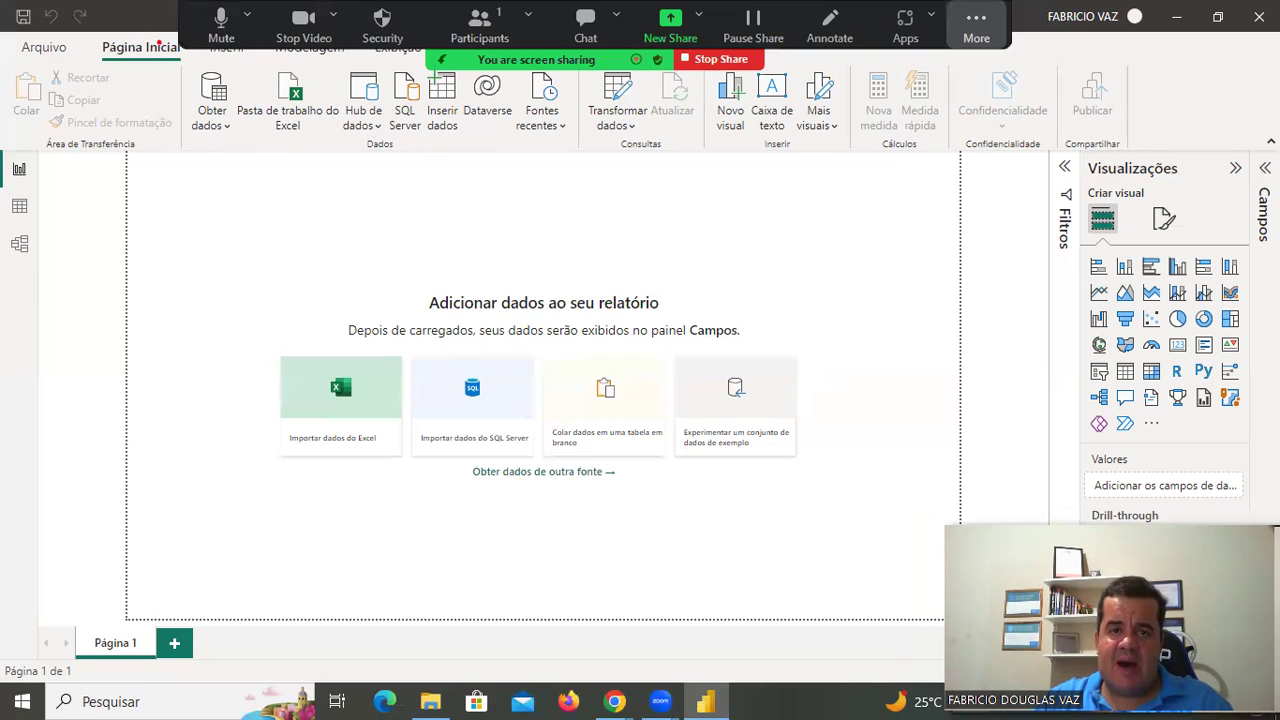
- Get data from an Excel workbook and open the file Tabela_Funcionarios
left_click_drag(159, 43, 257, 160)
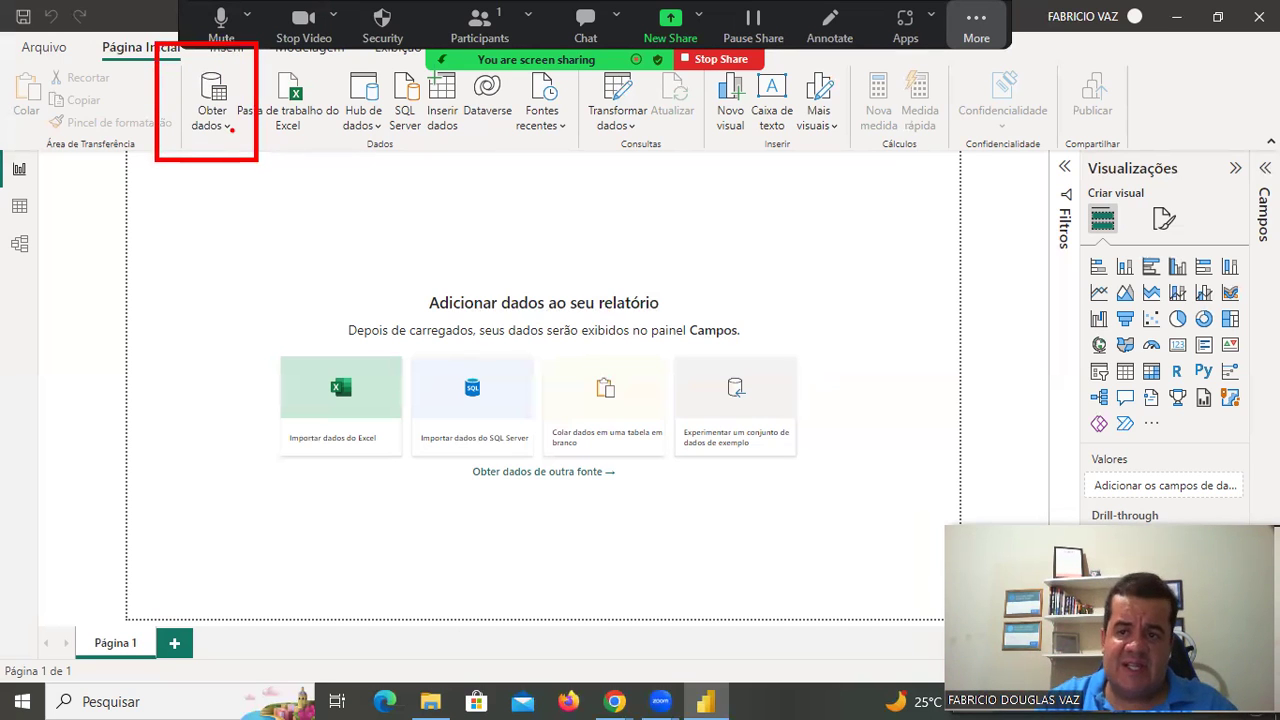
left_click(222, 124)
key("ctrl+2")
left_click_drag(183, 168, 392, 206)
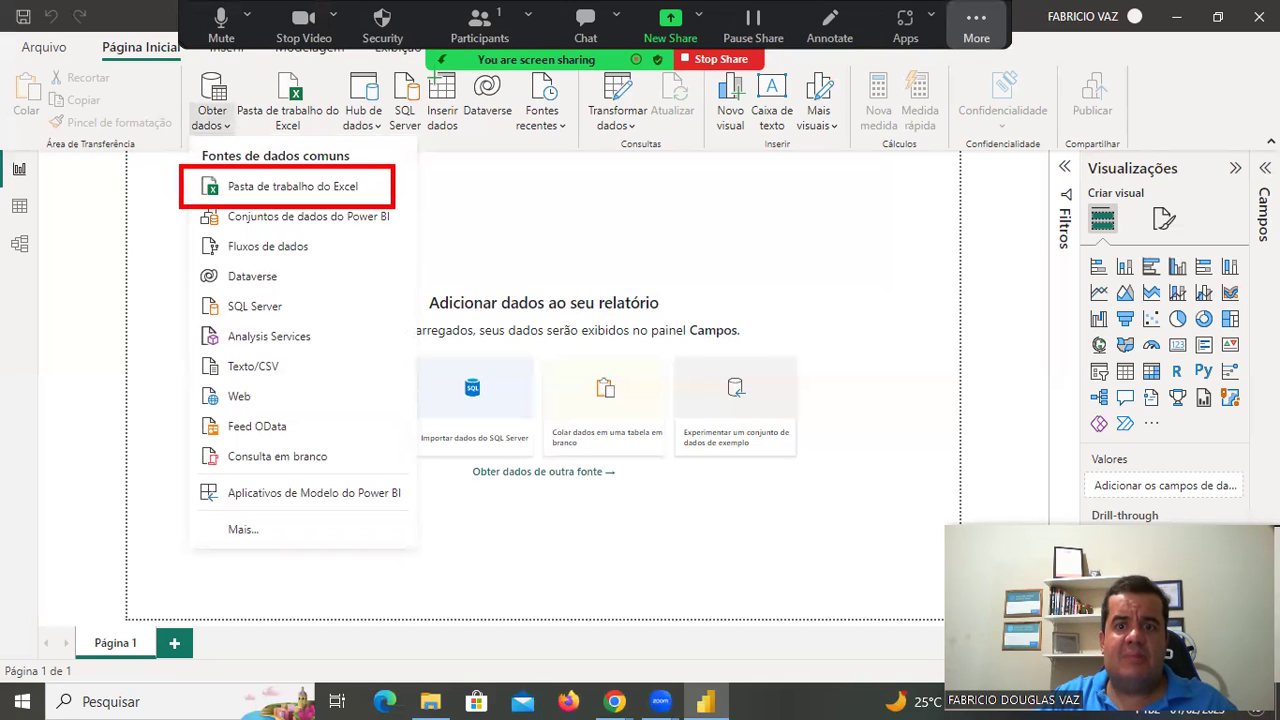
left_click(341, 192)
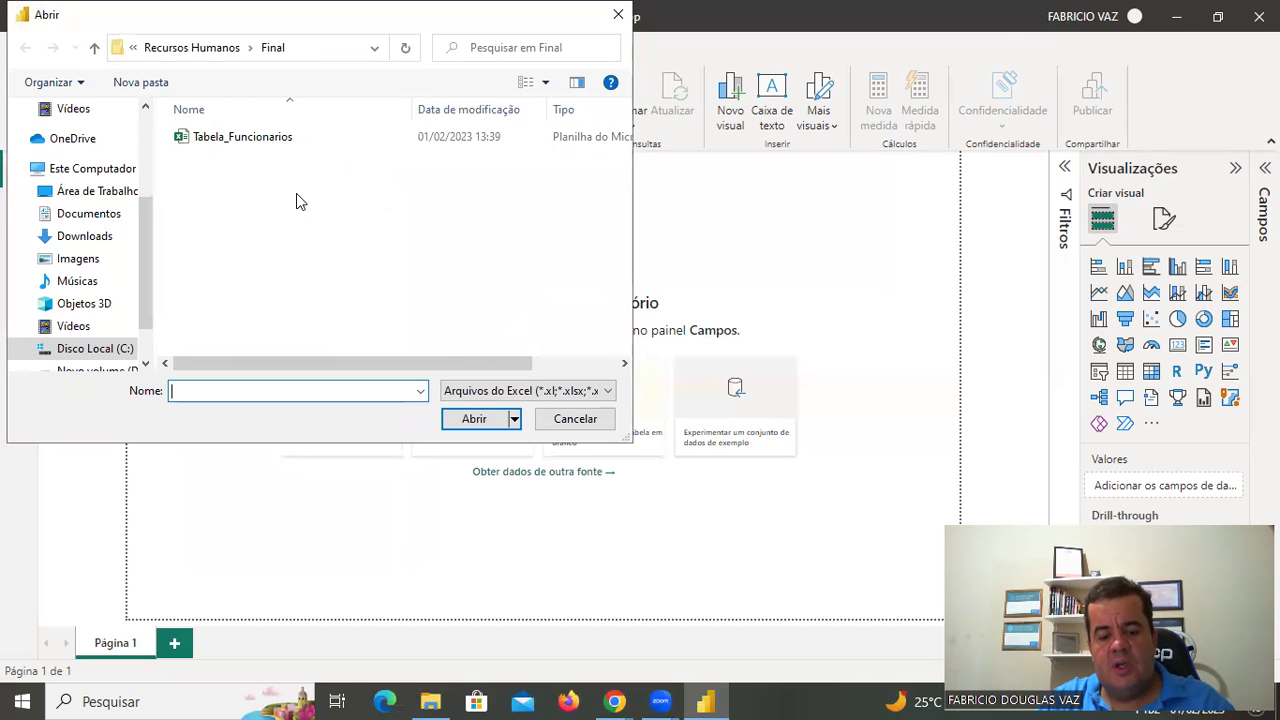
key("ctrl+2")
left_click_drag(148, 103, 332, 159)
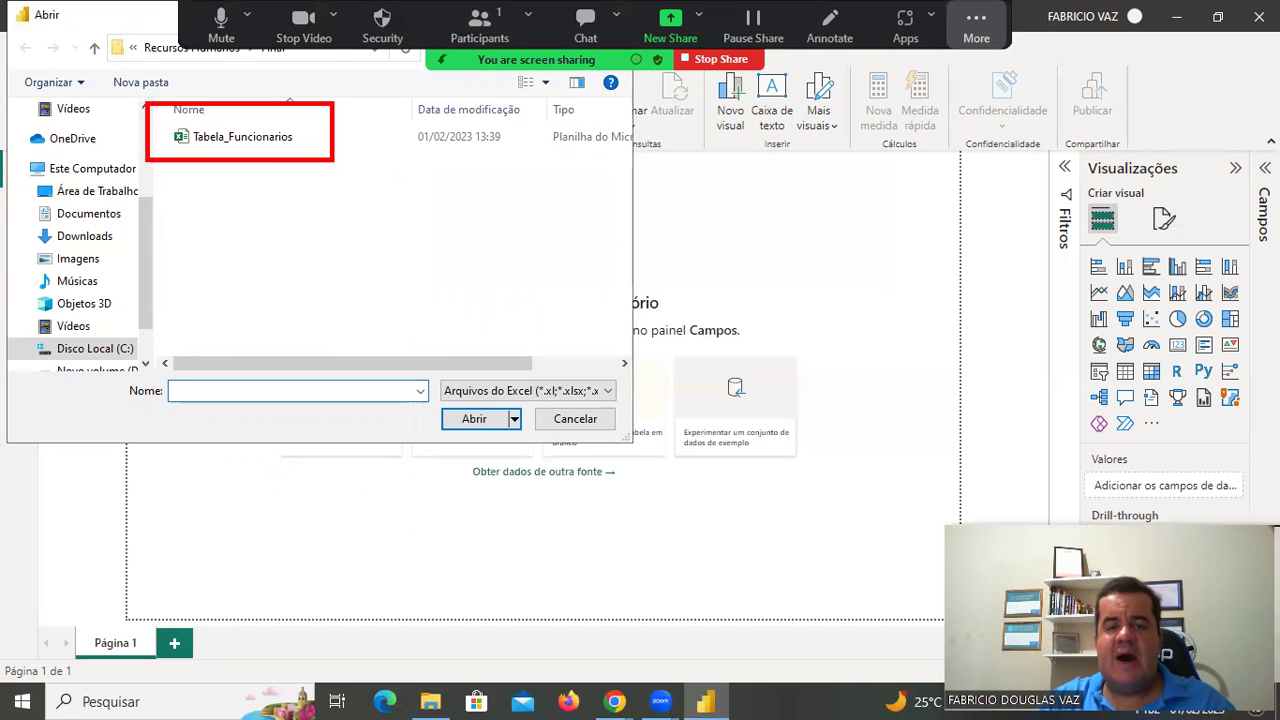
double_click(277, 138)
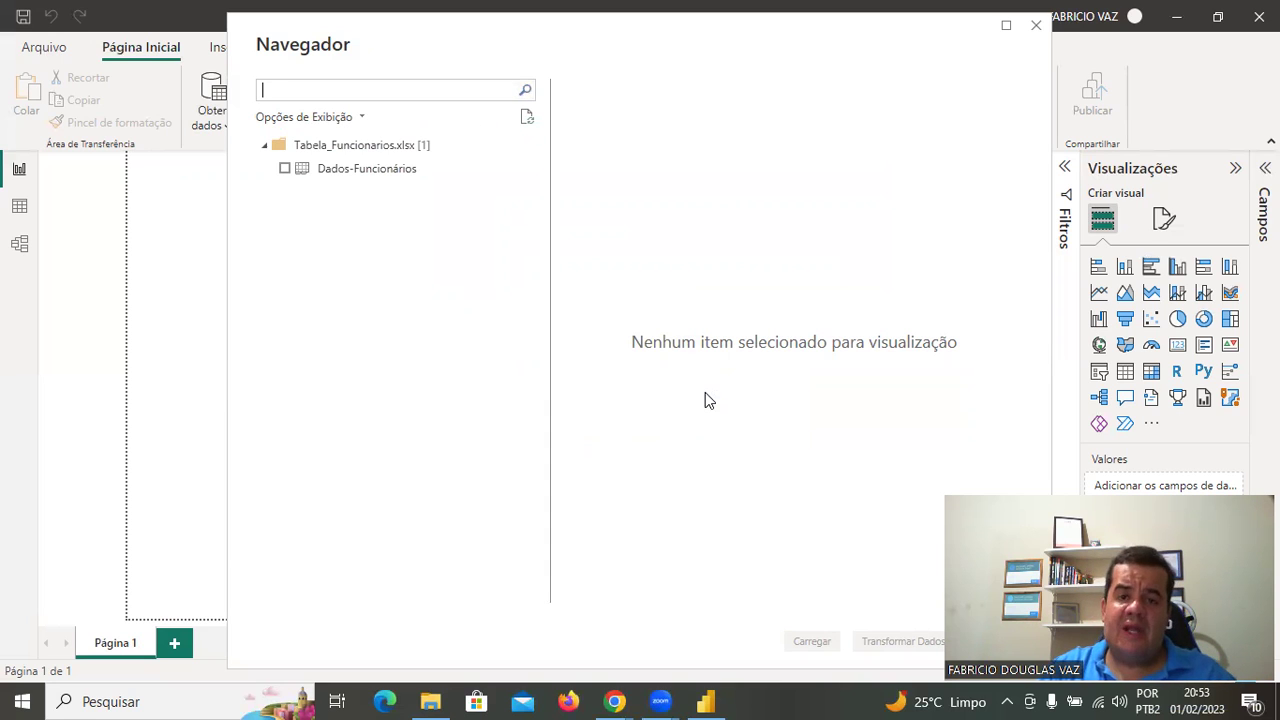
- Preview the Dados-Funcionários sheet, select it for import and load it into the report without transforming it
left_click(366, 170)
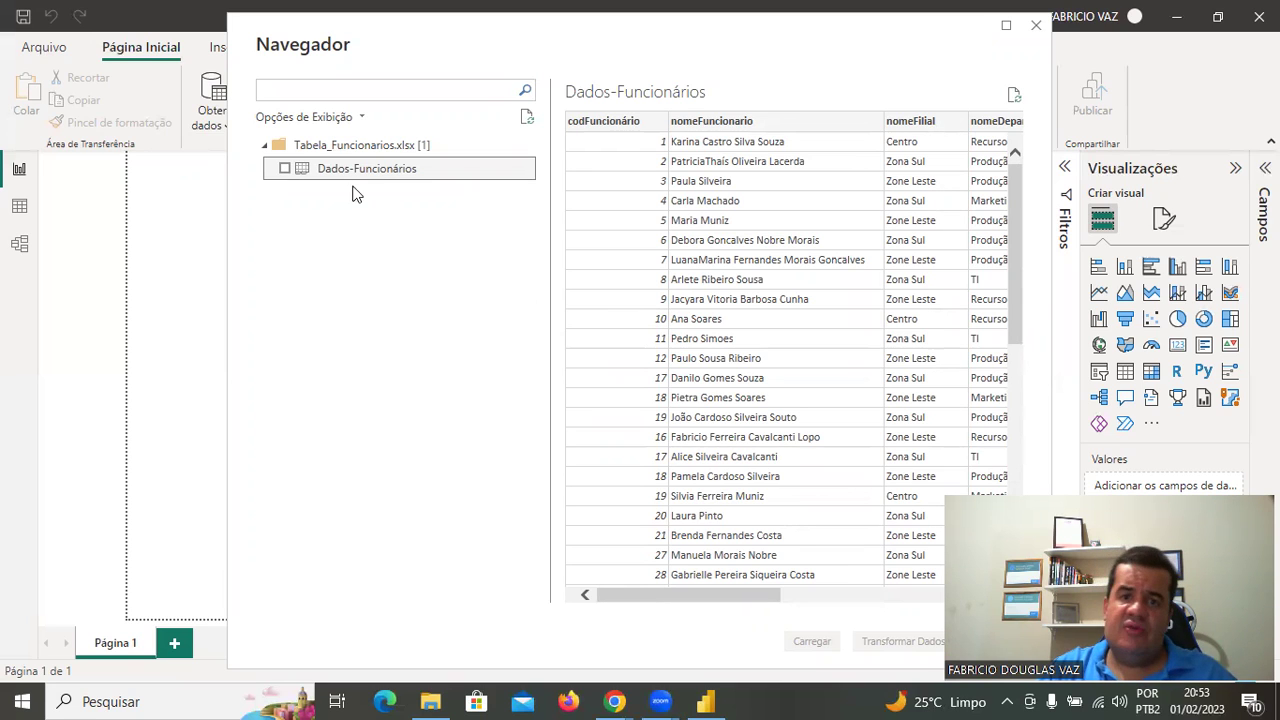
left_click(285, 169)
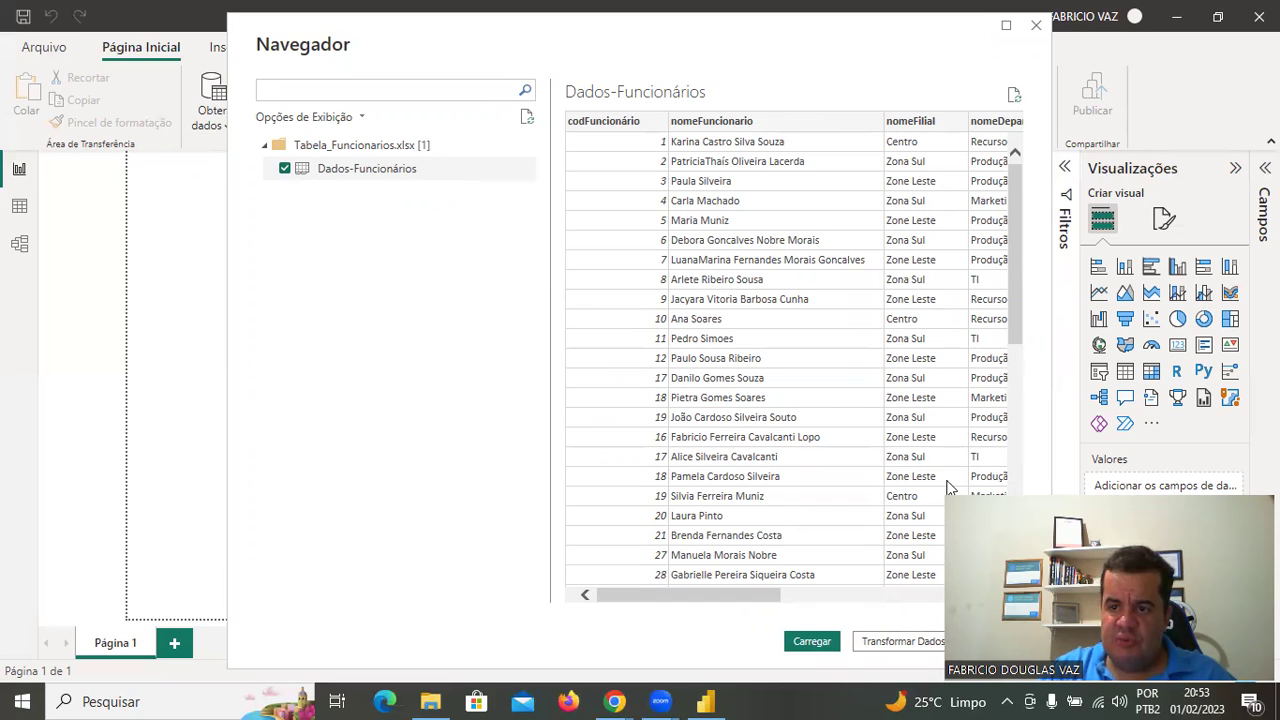
left_click(901, 648)
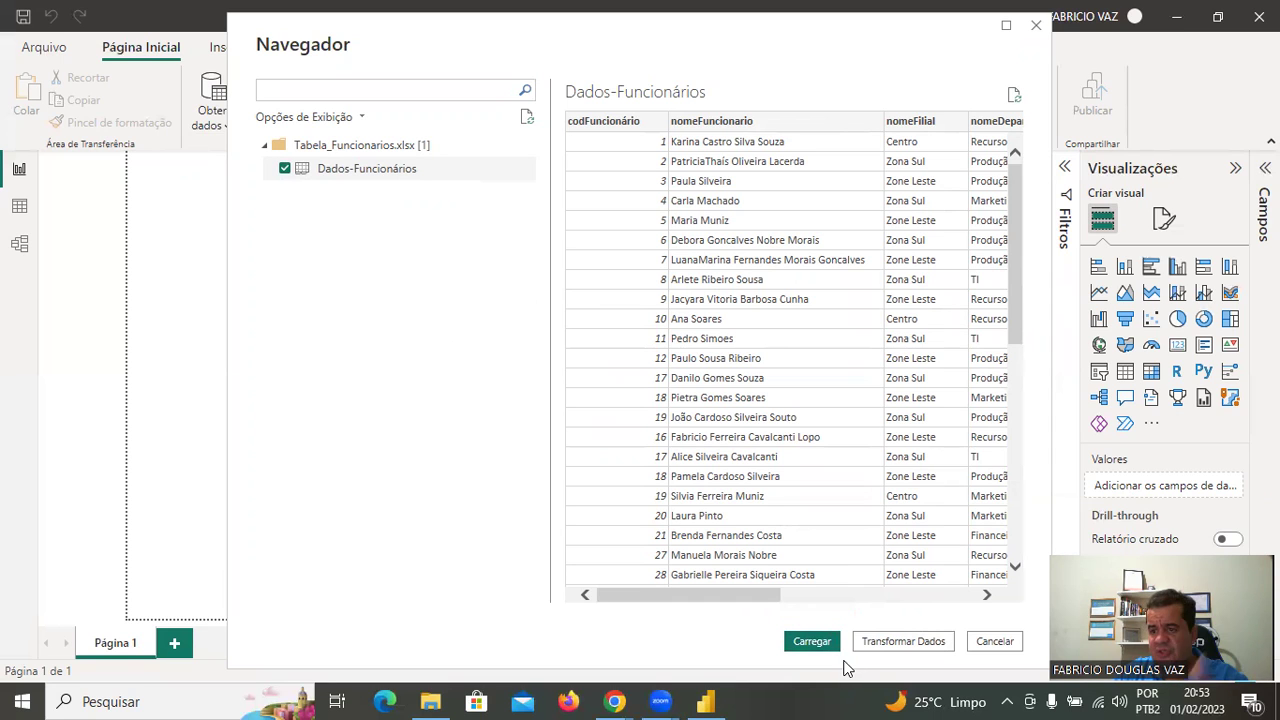
left_click(818, 641)
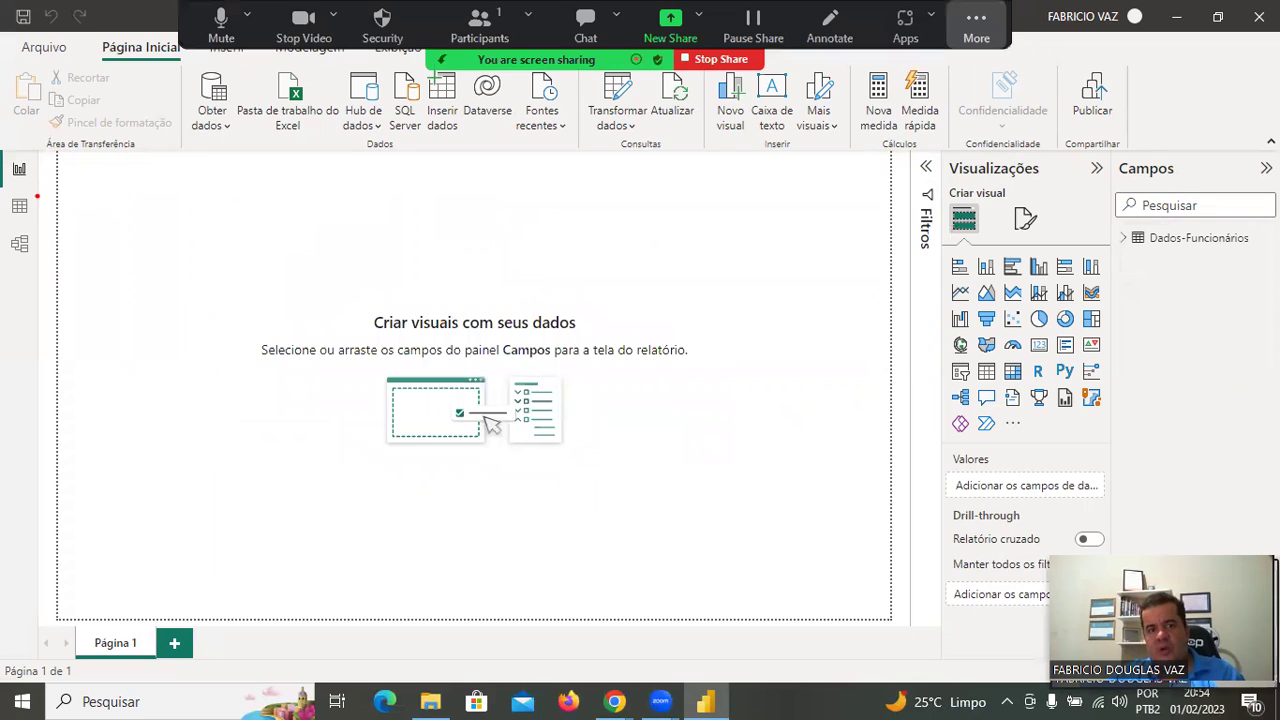
- Show the imported table in the data view and review its columns from codFuncionário through Plano de Saúde
left_click_drag(2, 180, 41, 230)
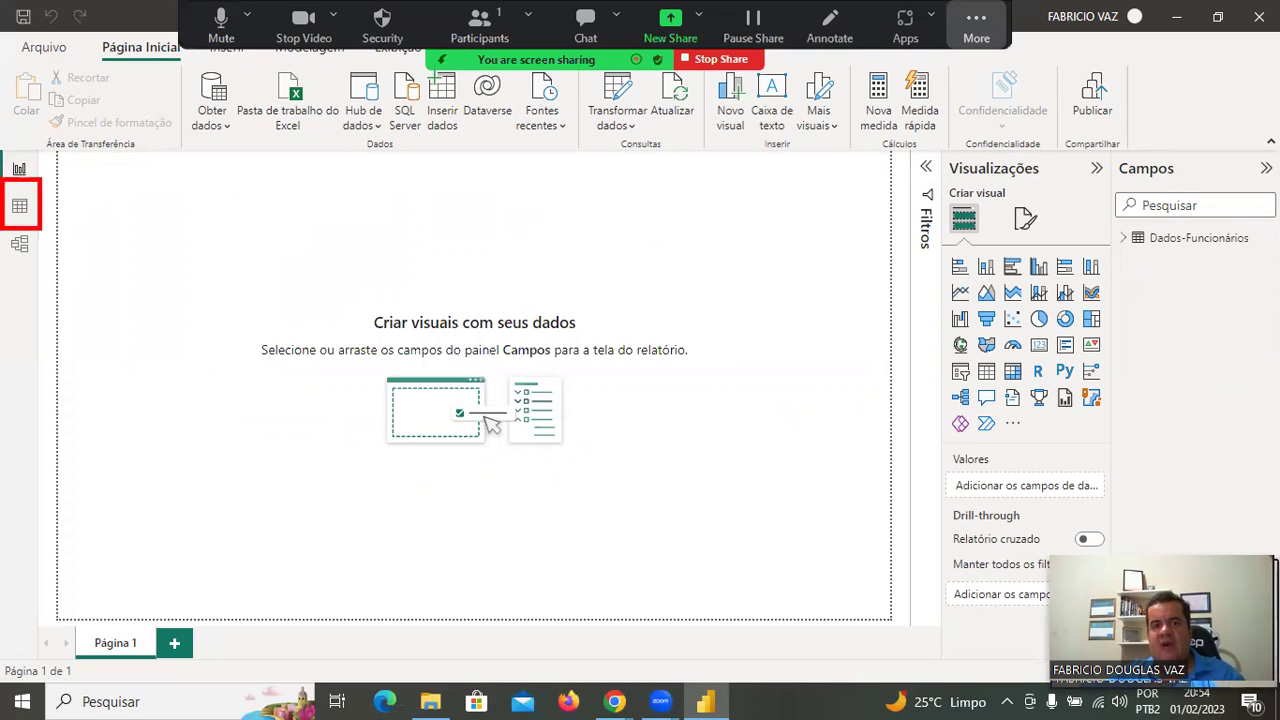
left_click(20, 208)
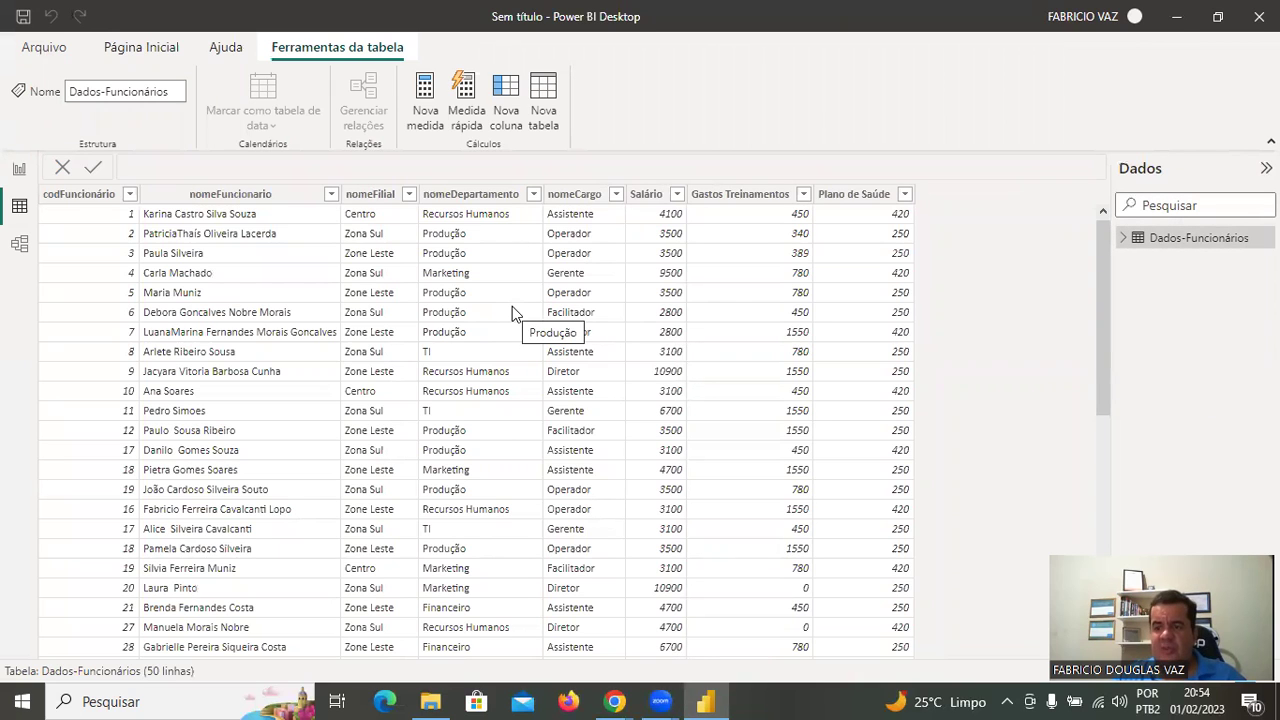
left_click(95, 194)
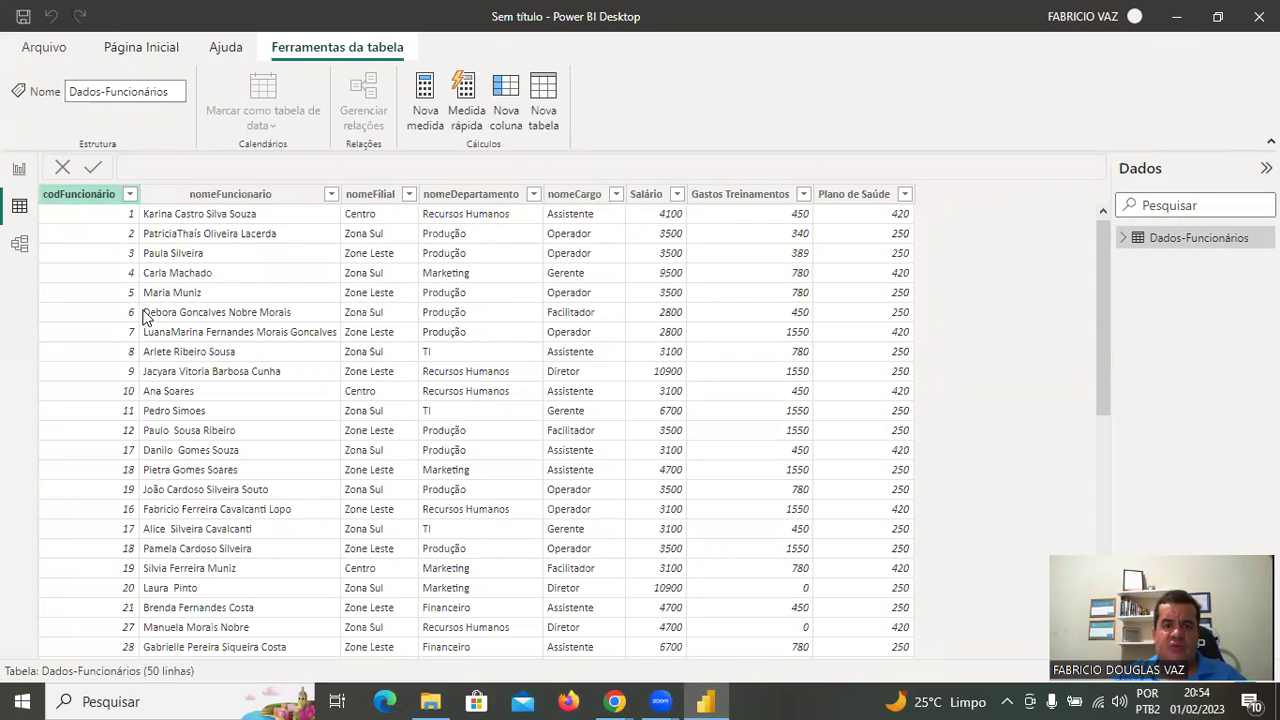
left_click(213, 196)
left_click(355, 194)
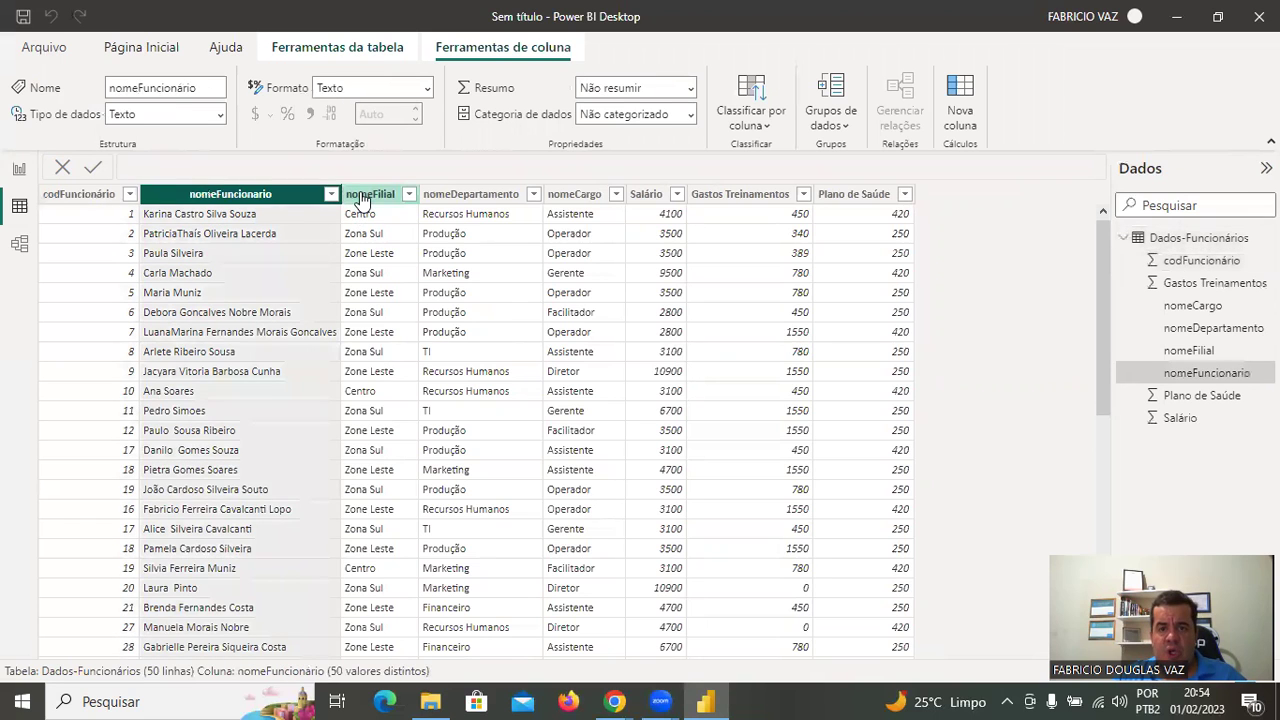
left_click(455, 196)
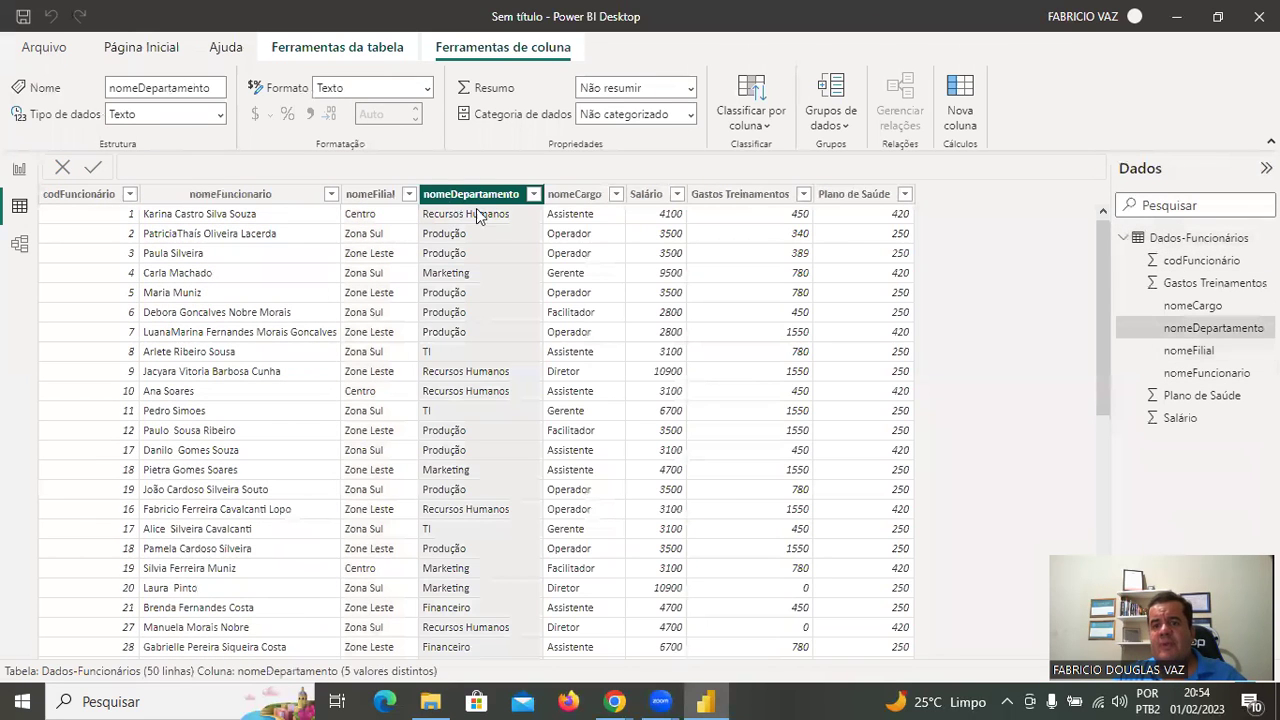
left_click(570, 198)
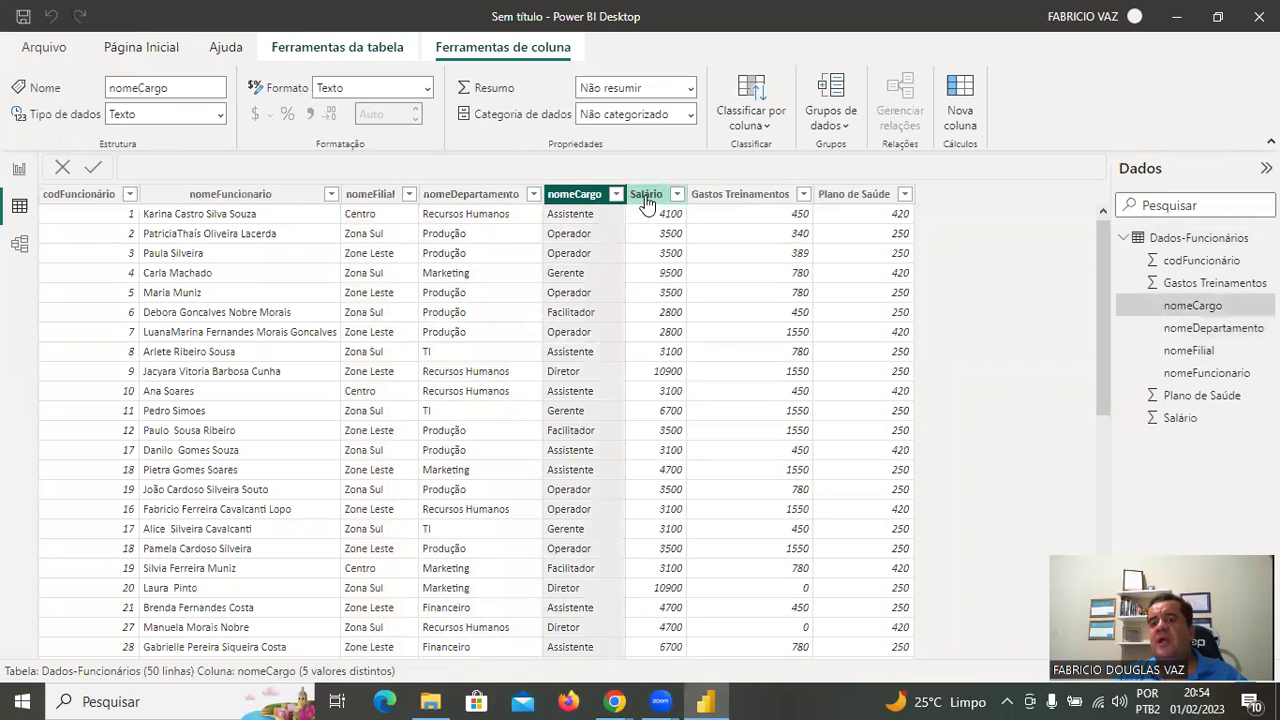
left_click(650, 194)
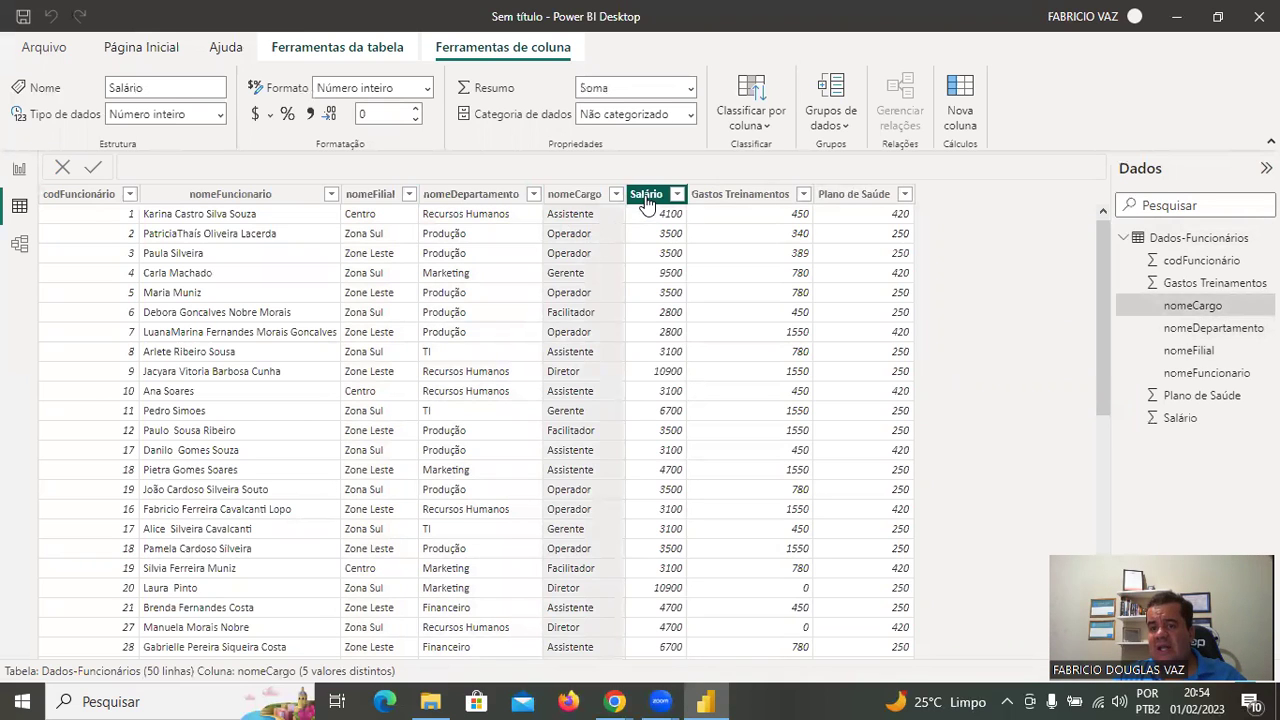
left_click(738, 200)
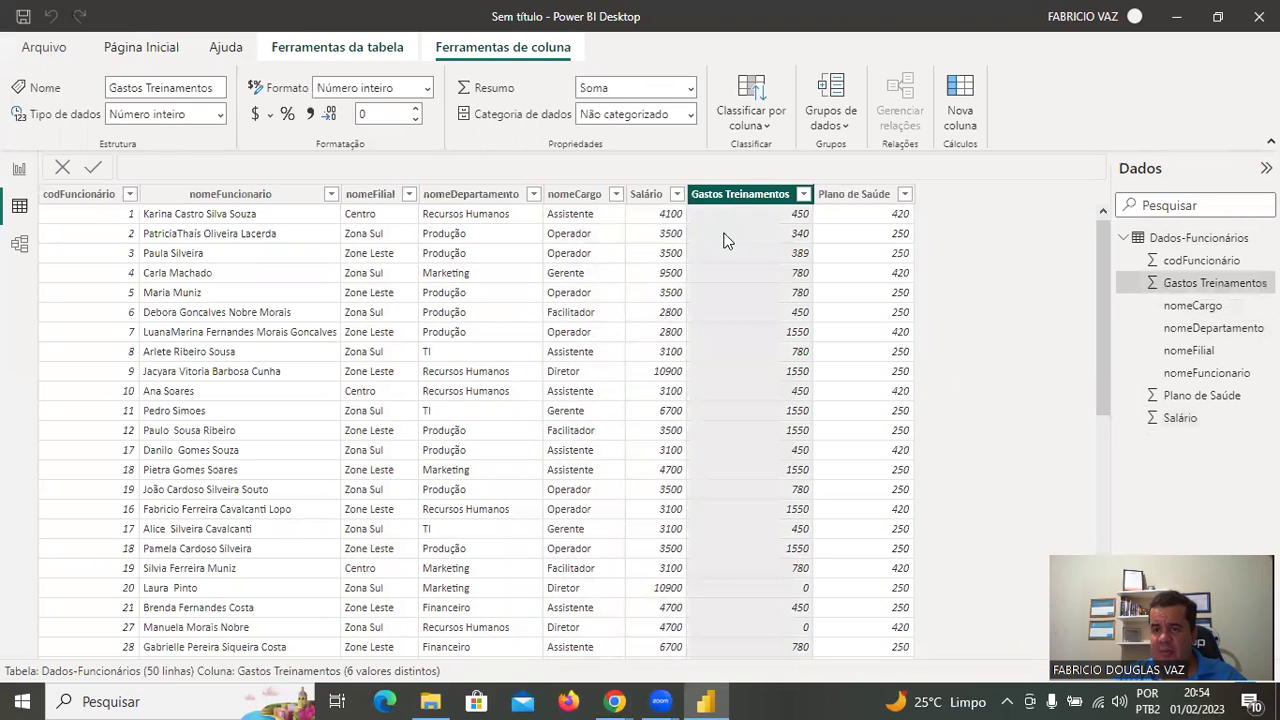
left_click(836, 199)
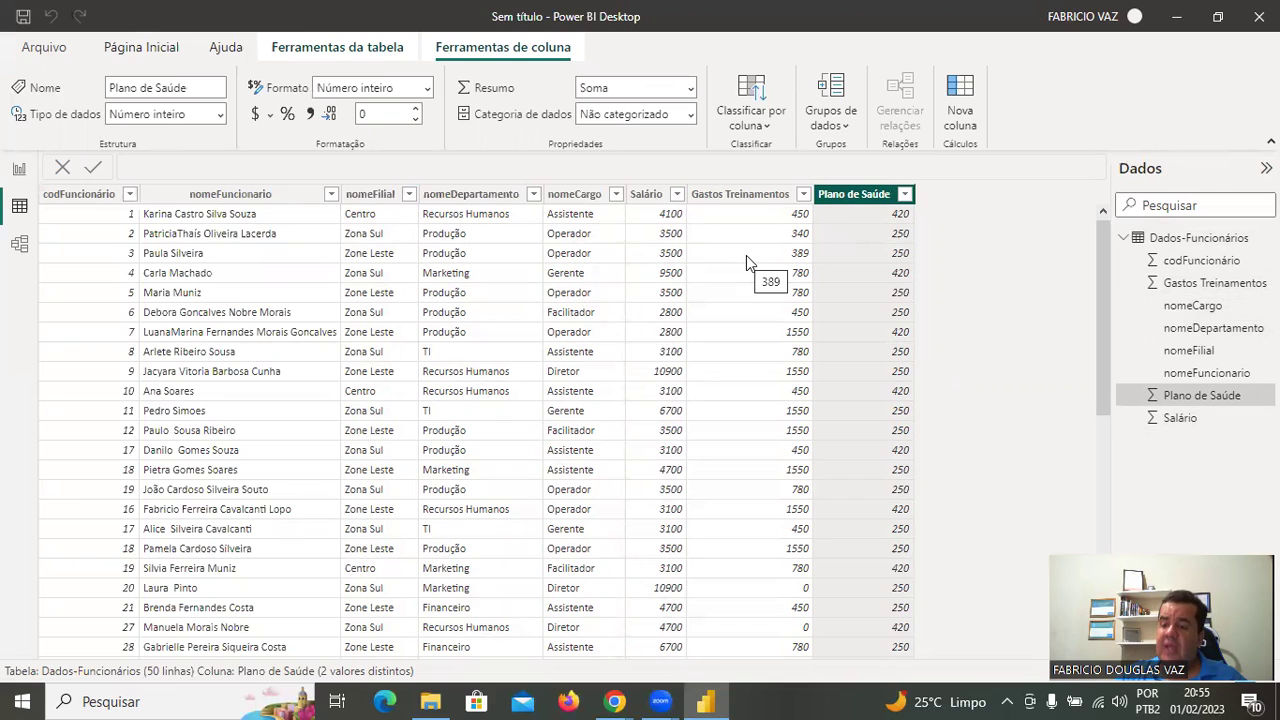
key("ctrl+2")
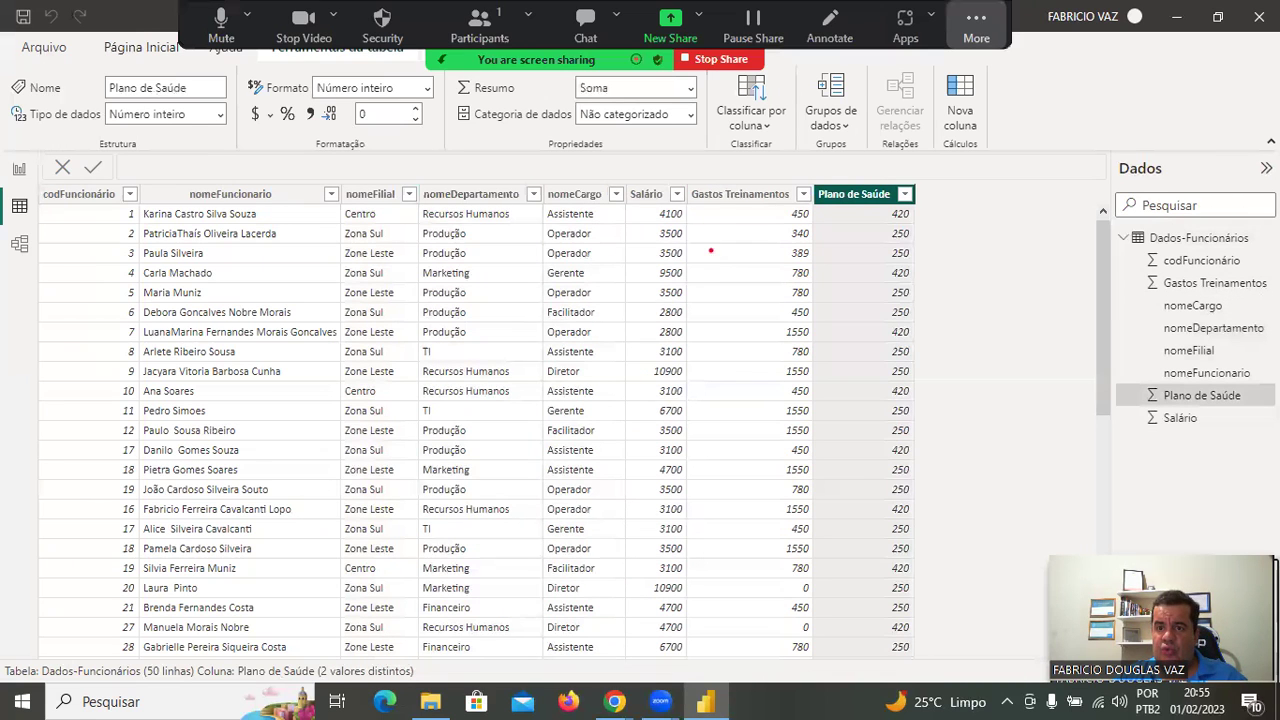
mouse_move(617, 185)
left_mouse_down()
mouse_move(654, 264)
mouse_move(688, 402)
mouse_move(690, 658)
left_mouse_up()
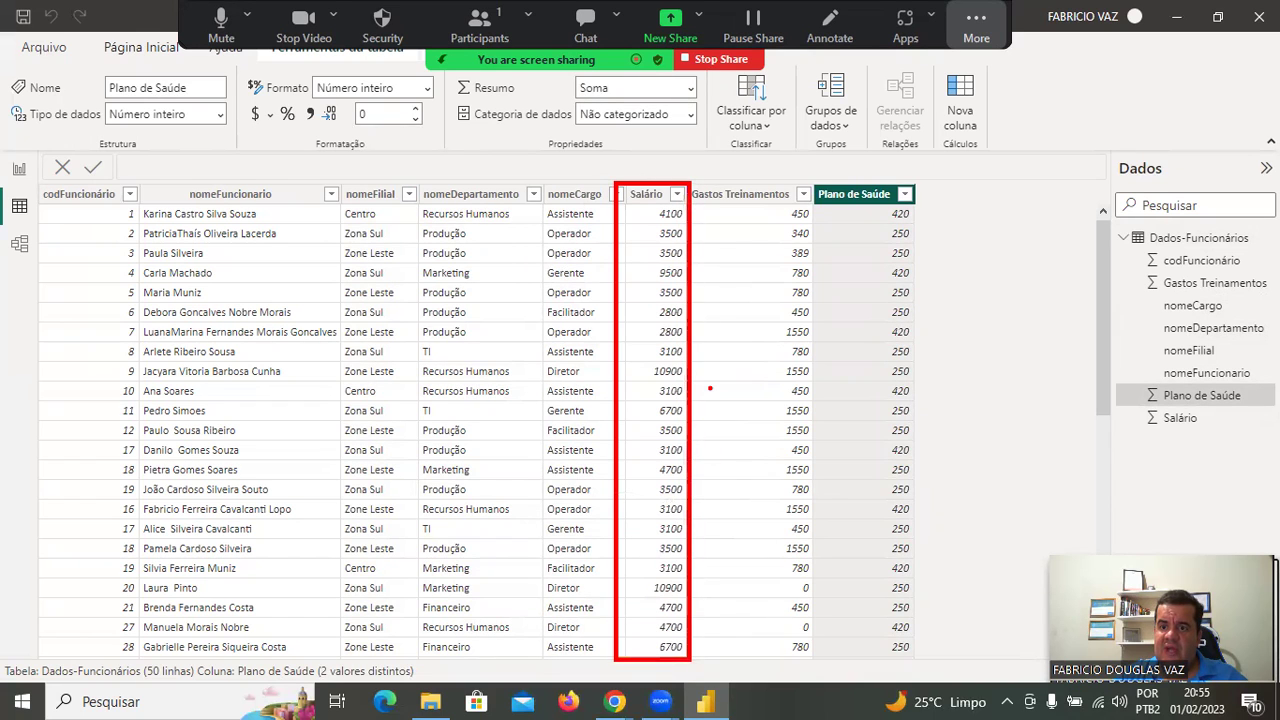
mouse_move(690, 184)
left_mouse_down()
mouse_move(760, 316)
mouse_move(822, 505)
mouse_move(821, 661)
left_mouse_up()
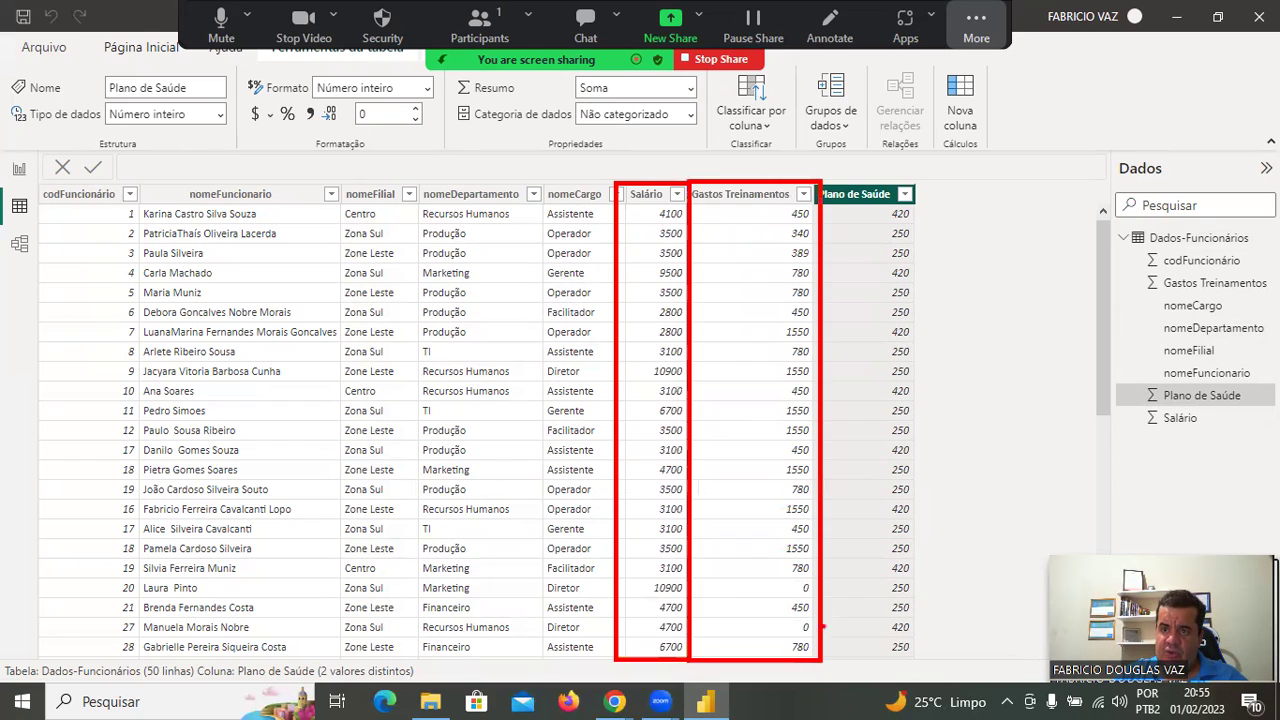
left_click_drag(815, 178, 926, 660)
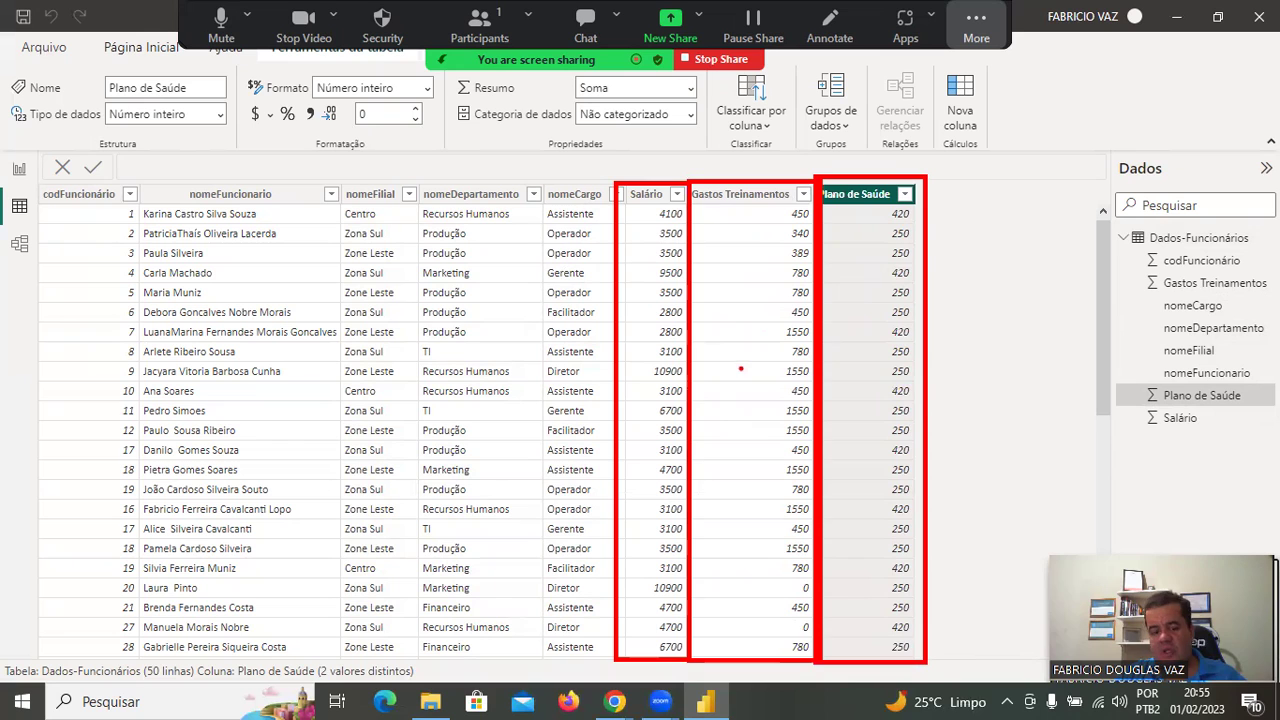
key("Escape")
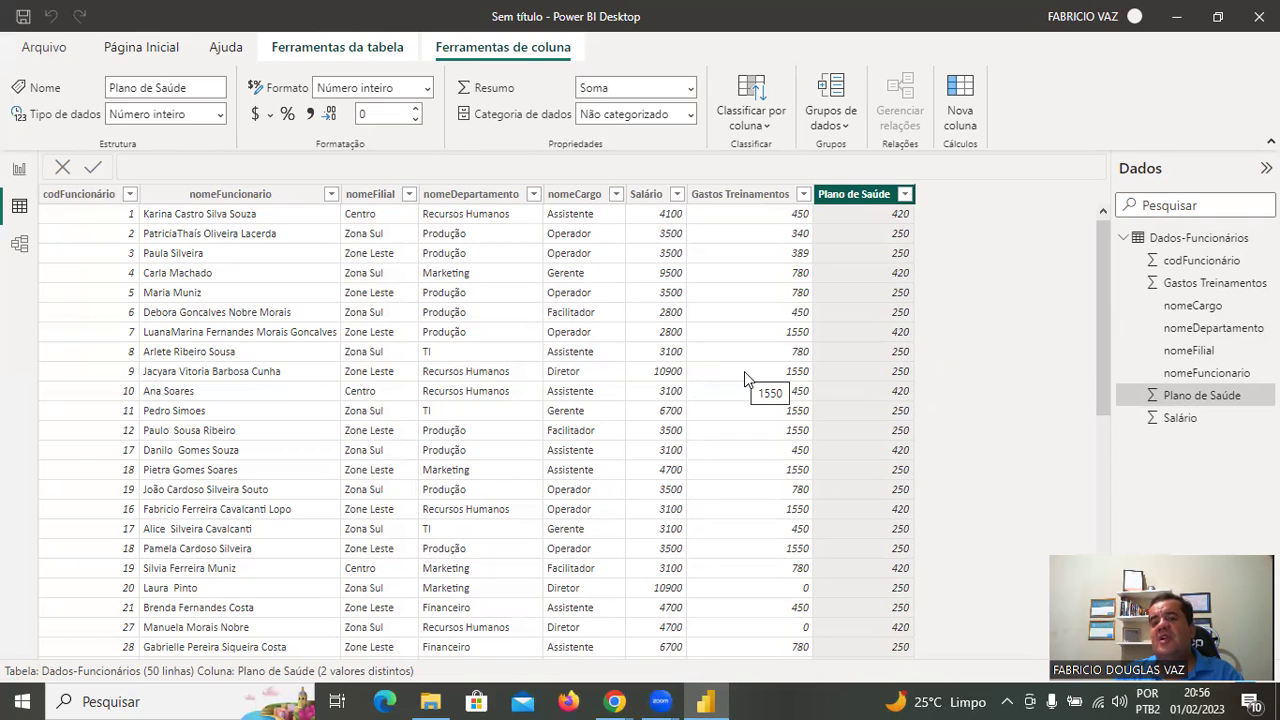
- Examine the three cost columns of the table: Salário, Gastos Treinamentos and Plano de Saúde
left_click(650, 197)
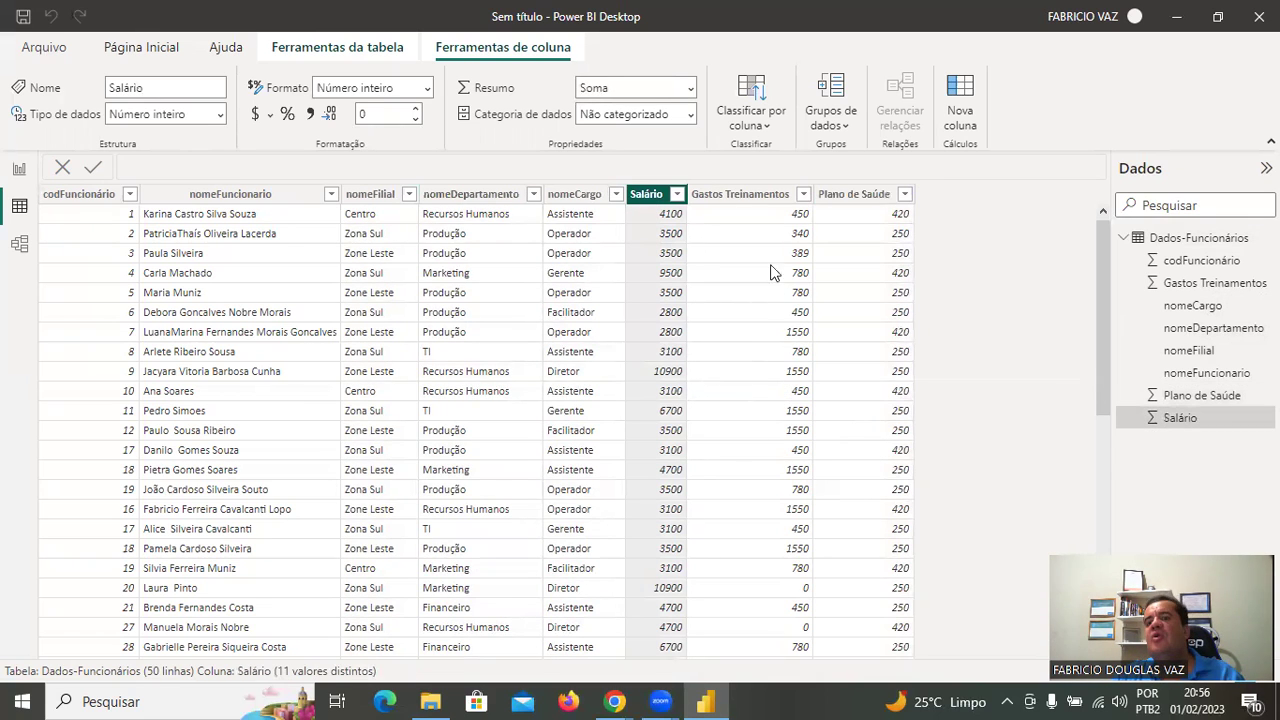
left_click(745, 197)
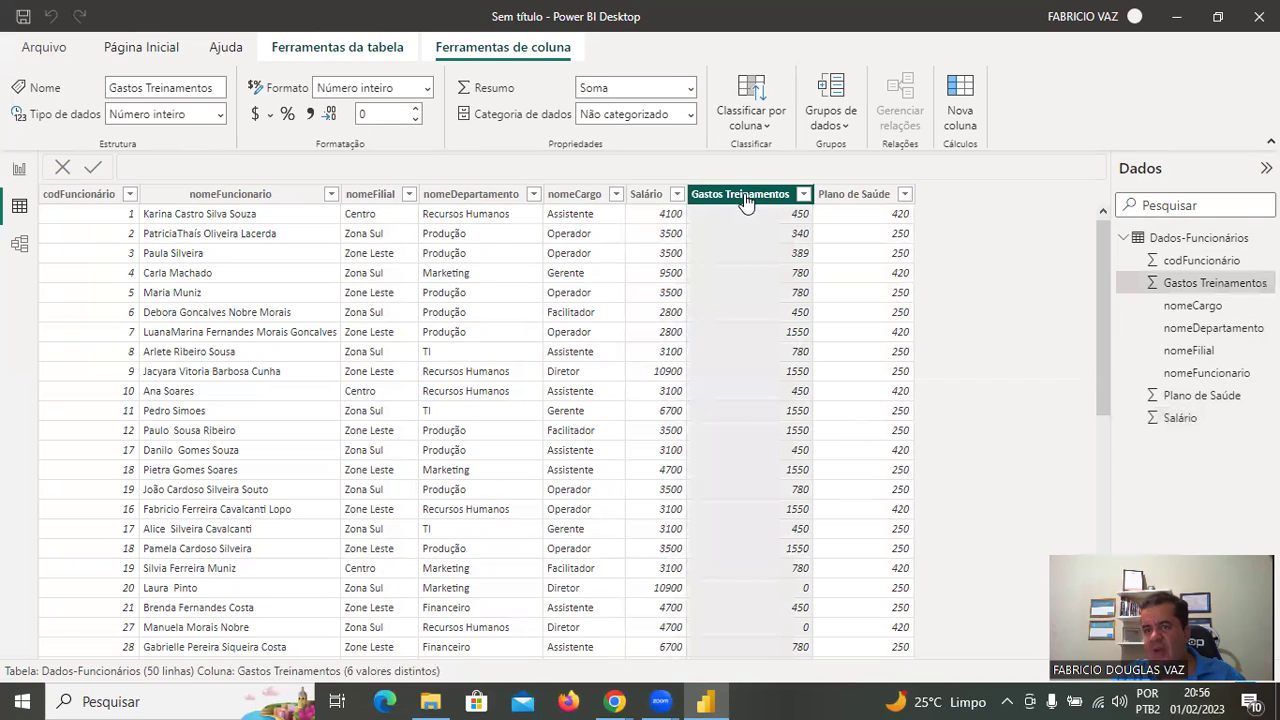
left_click(870, 197)
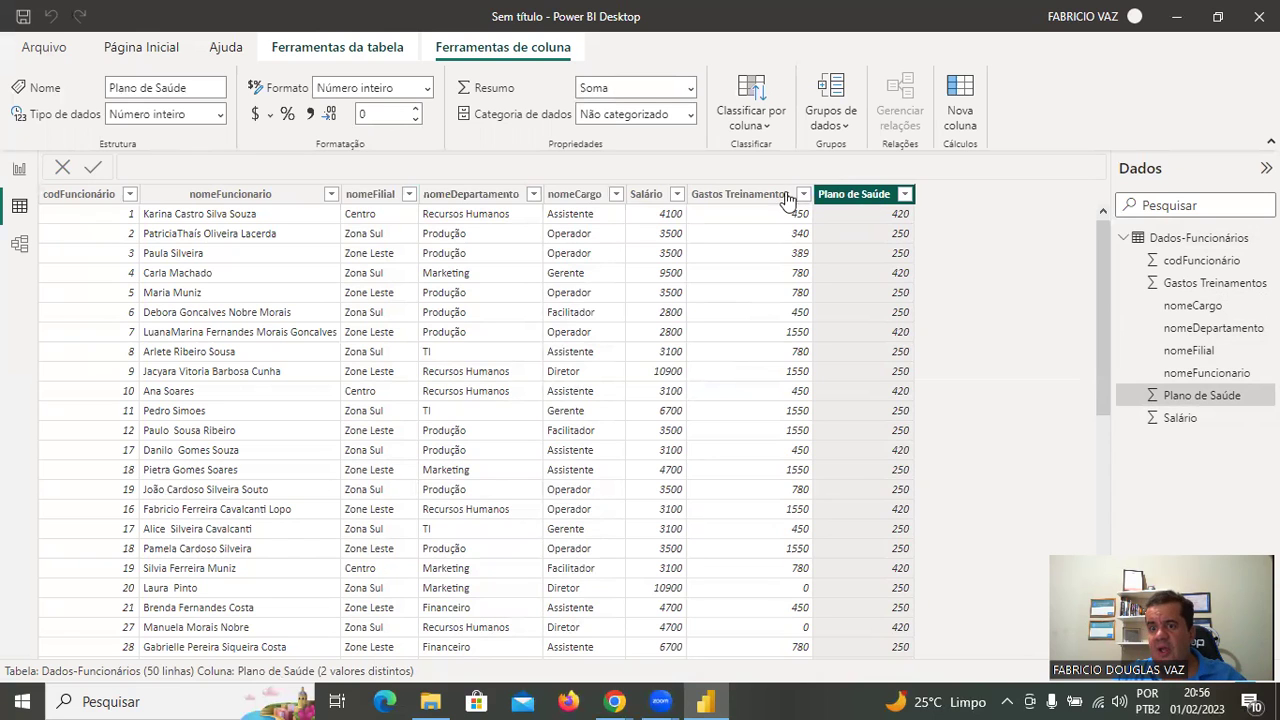
left_click(660, 197)
left_click(750, 200)
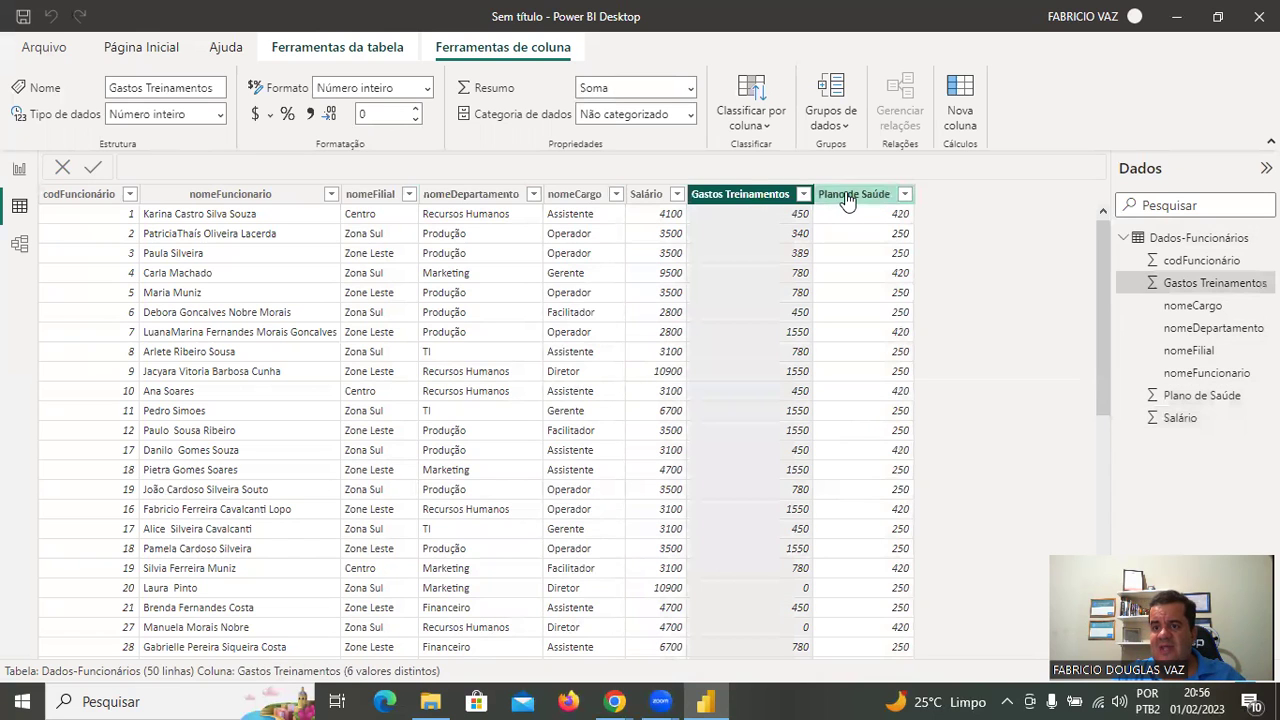
left_click(857, 197)
left_click(738, 198)
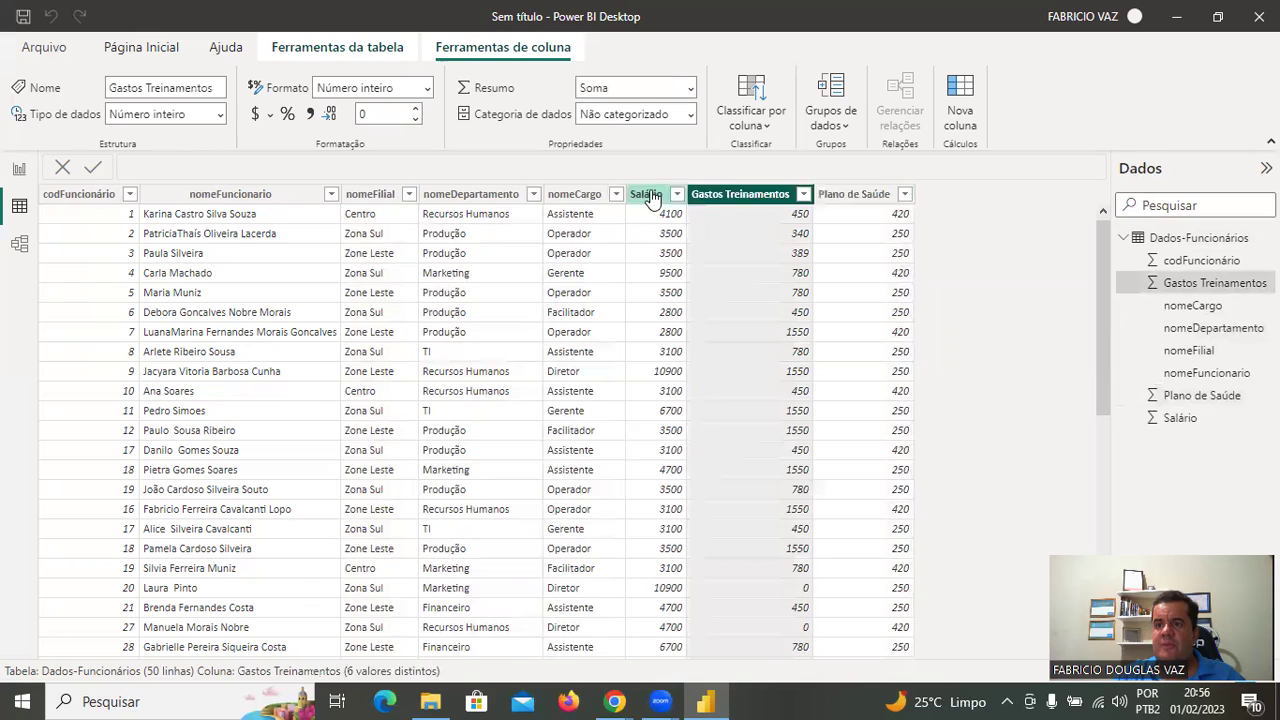
left_click(660, 197)
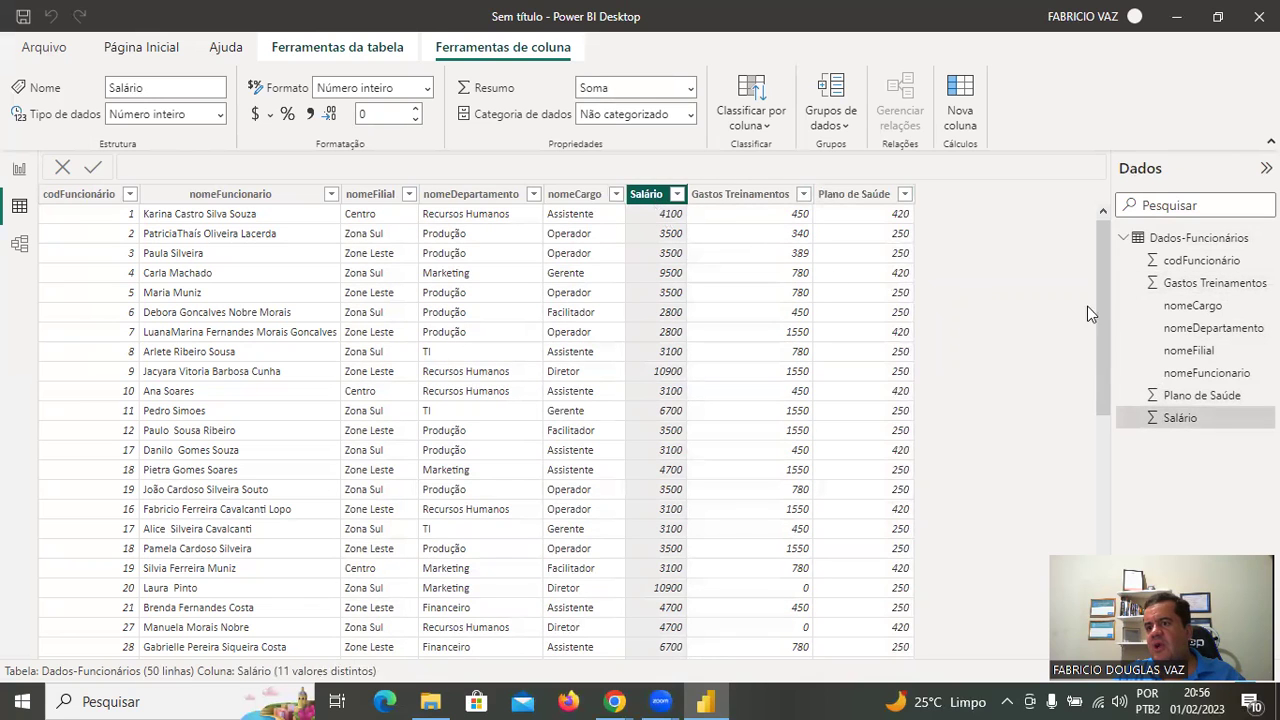
- Create a new measure in the Dados-Funcionários table and enlarge the formula text
left_click(1190, 240)
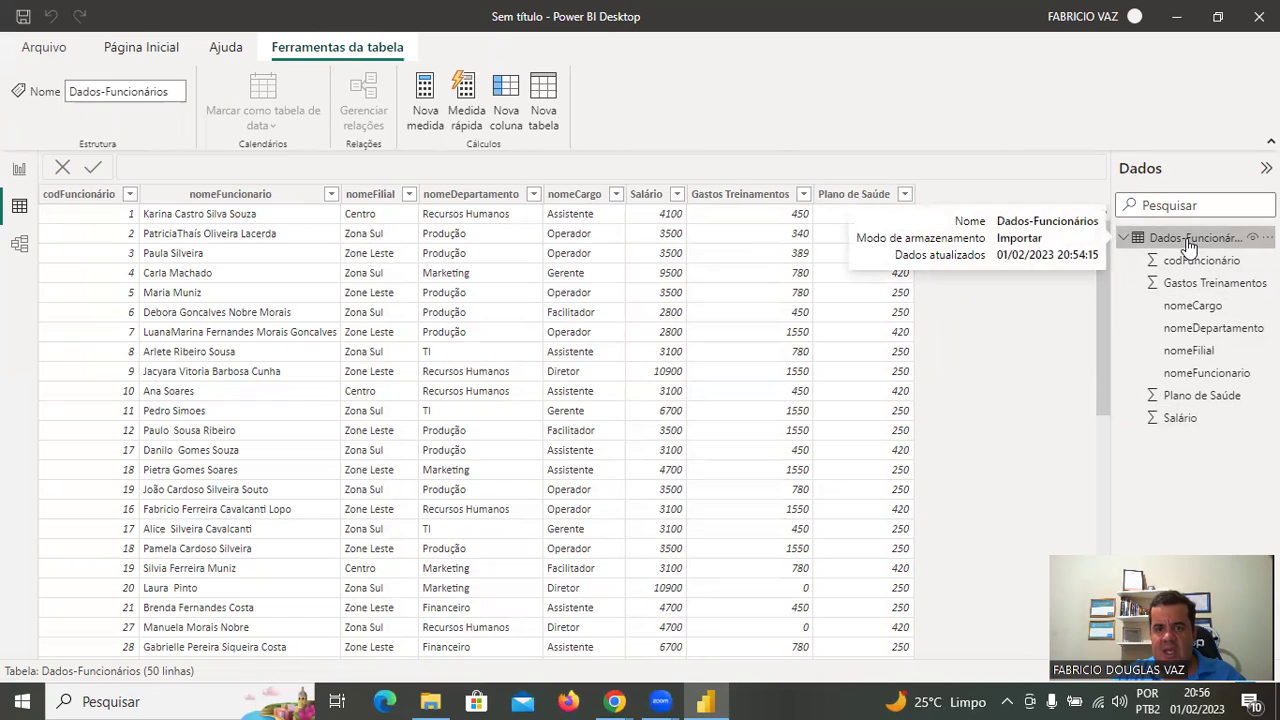
key("ctrl+2")
mouse_move(388, 72)
left_mouse_down()
mouse_move(448, 152)
mouse_move(456, 70)
mouse_move(395, 64)
left_mouse_up()
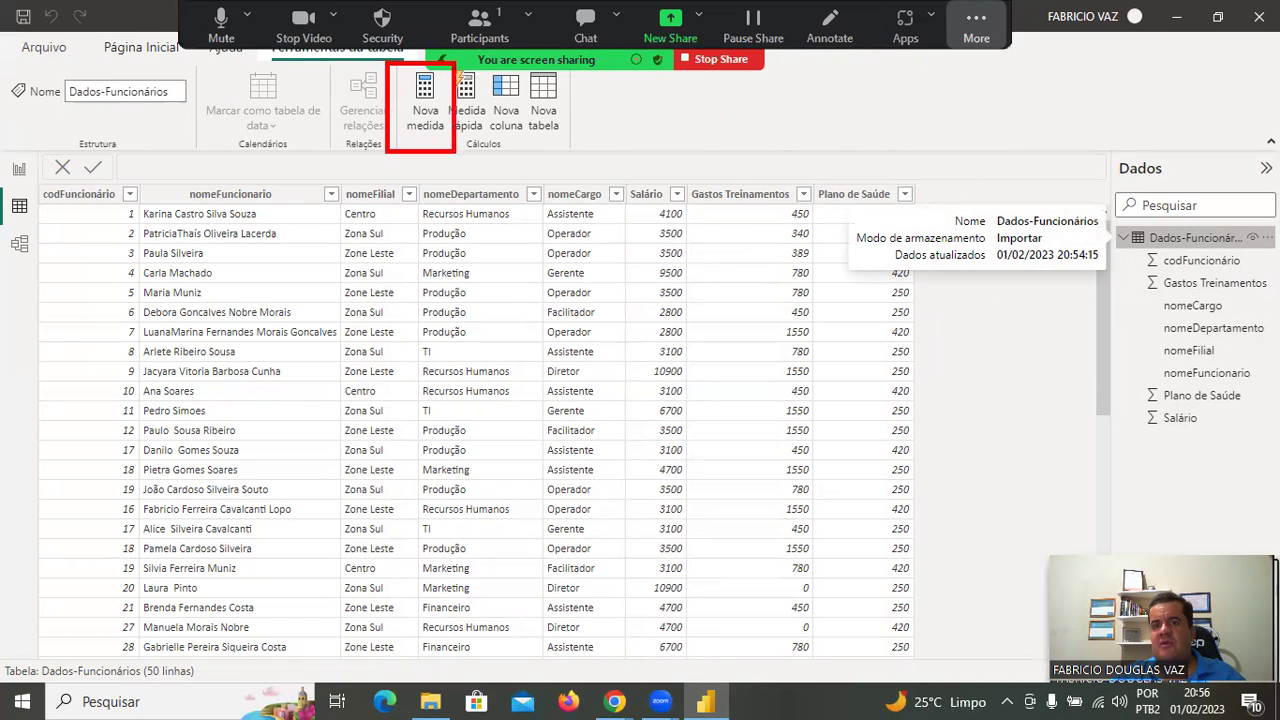
key("ctrl+2")
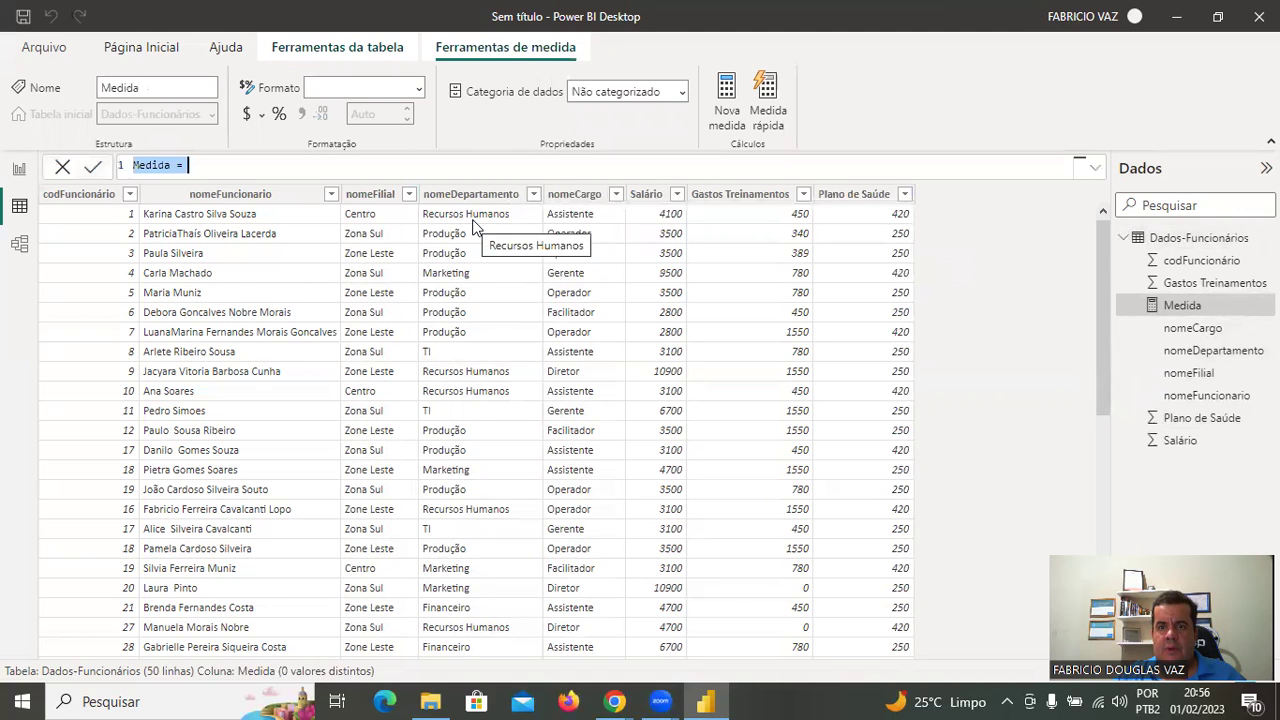
scroll(271, 177, "up", 4)
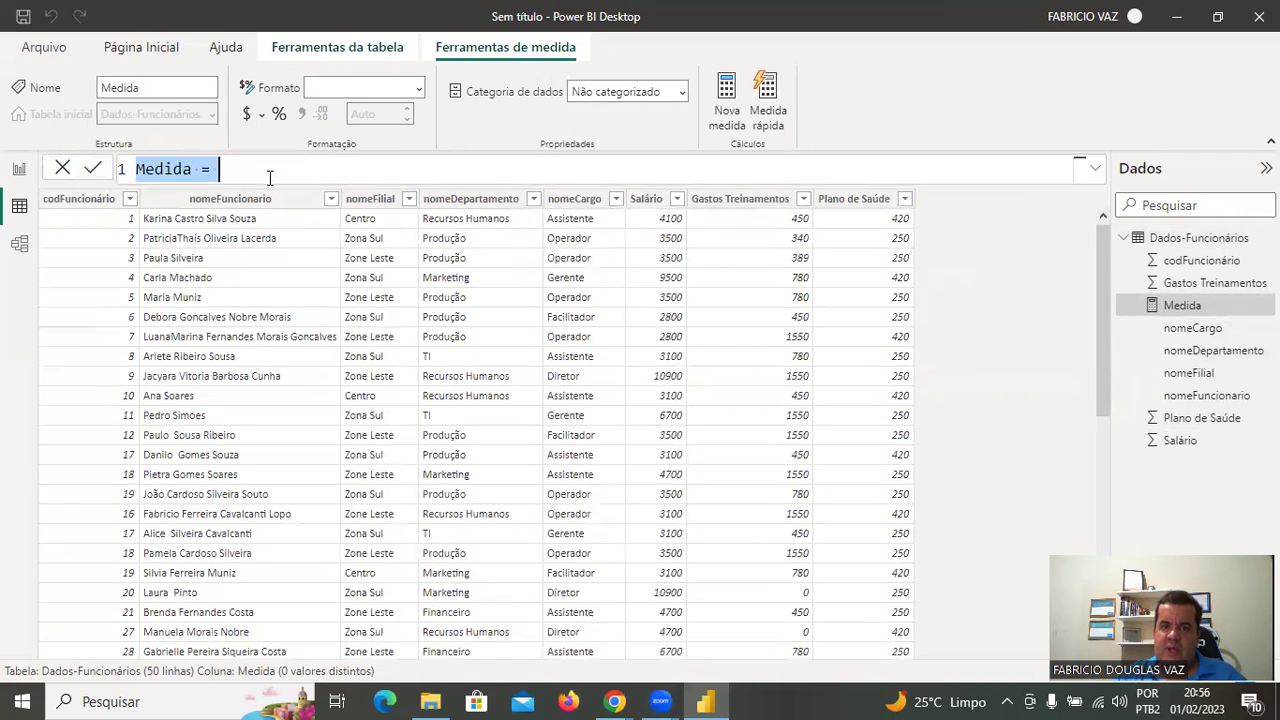
scroll(271, 177, "up", 2)
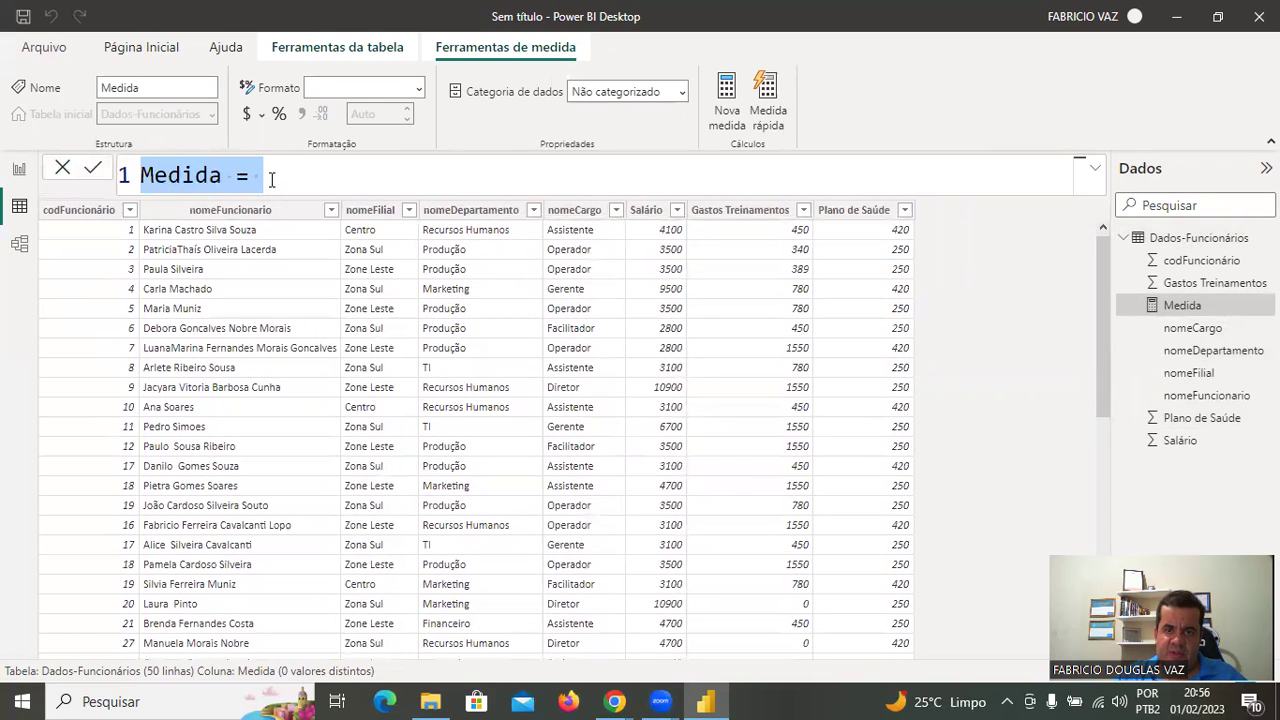
- Replace the default measure name in the formula with Total Gasto
left_click(205, 176)
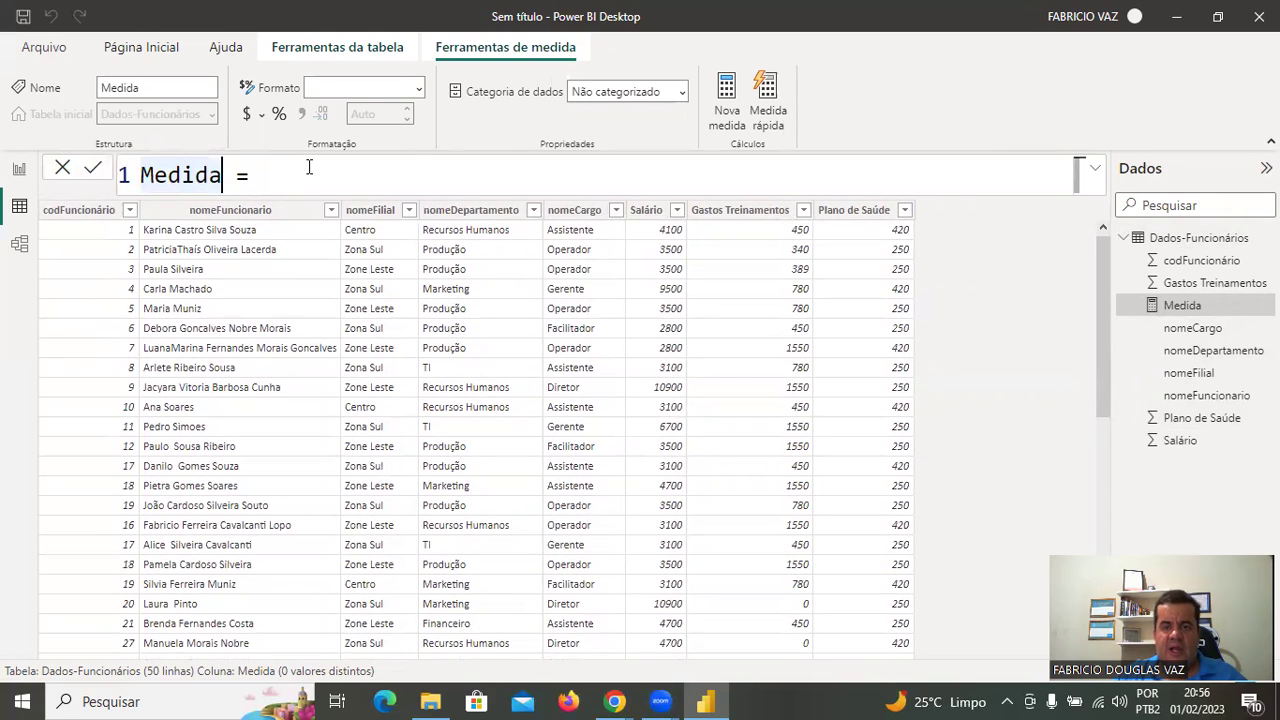
key("BackSpace")
key("BackSpace")
key("BackSpace")
key("BackSpace")
key("BackSpace")
key("BackSpace")
type("Total Gaast")
key("BackSpace")
key("BackSpace")
key("BackSpace")
type("sst")
key("BackSpace")
key("BackSpace")
type("to")
key("Right")
key("Right")
key("Right")
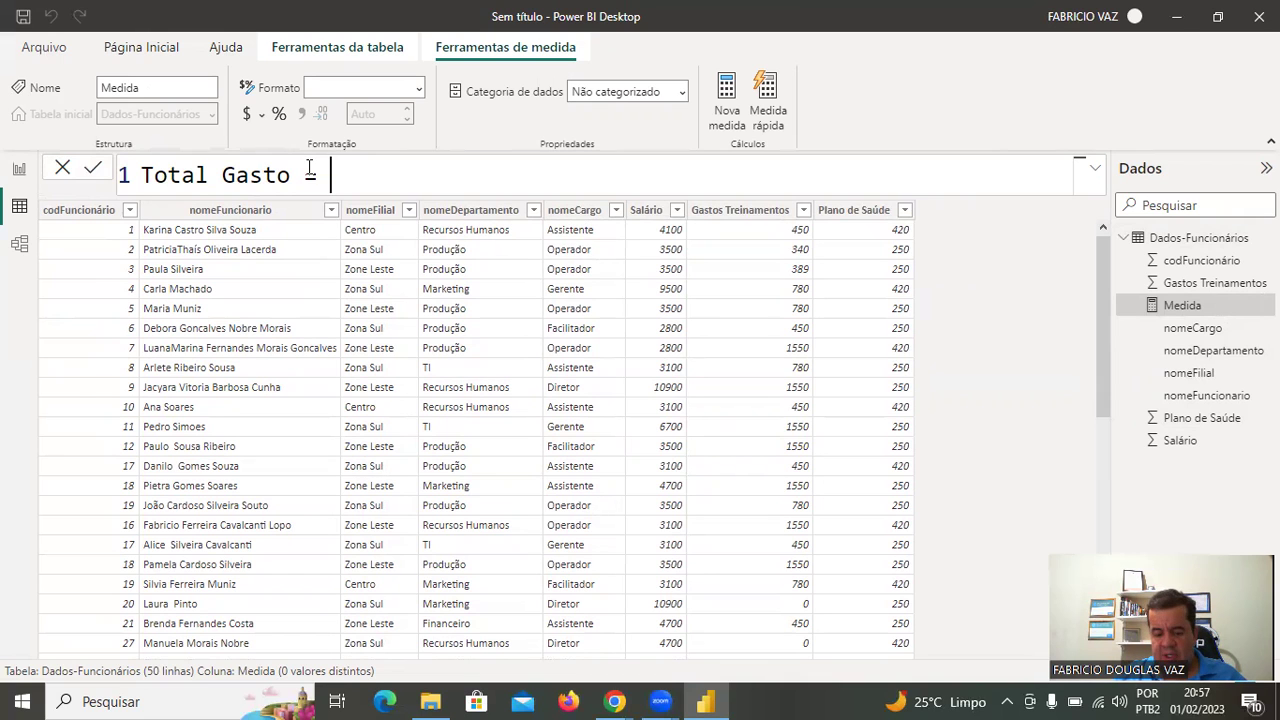
- Try to build the Total Gasto formula with SUMX, giving 'Dados-Funcionários' as its table argument
type("sum")
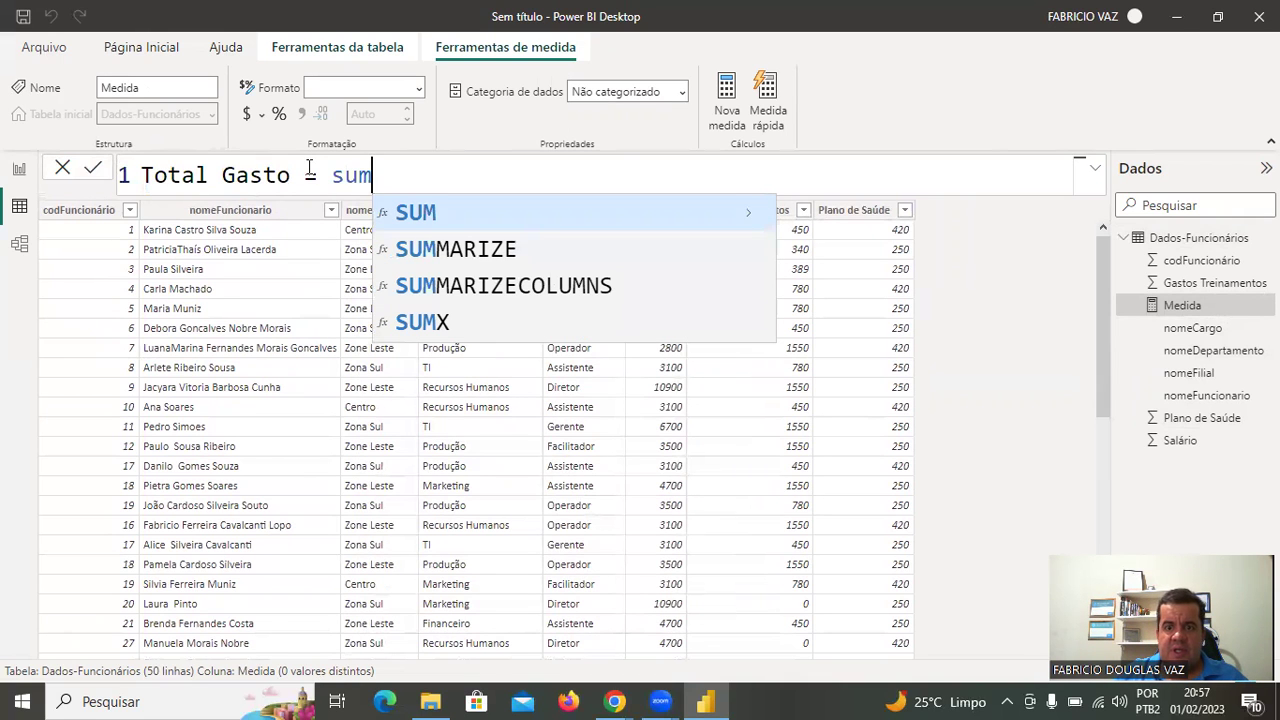
key("Down")
key("Down")
key("Down")
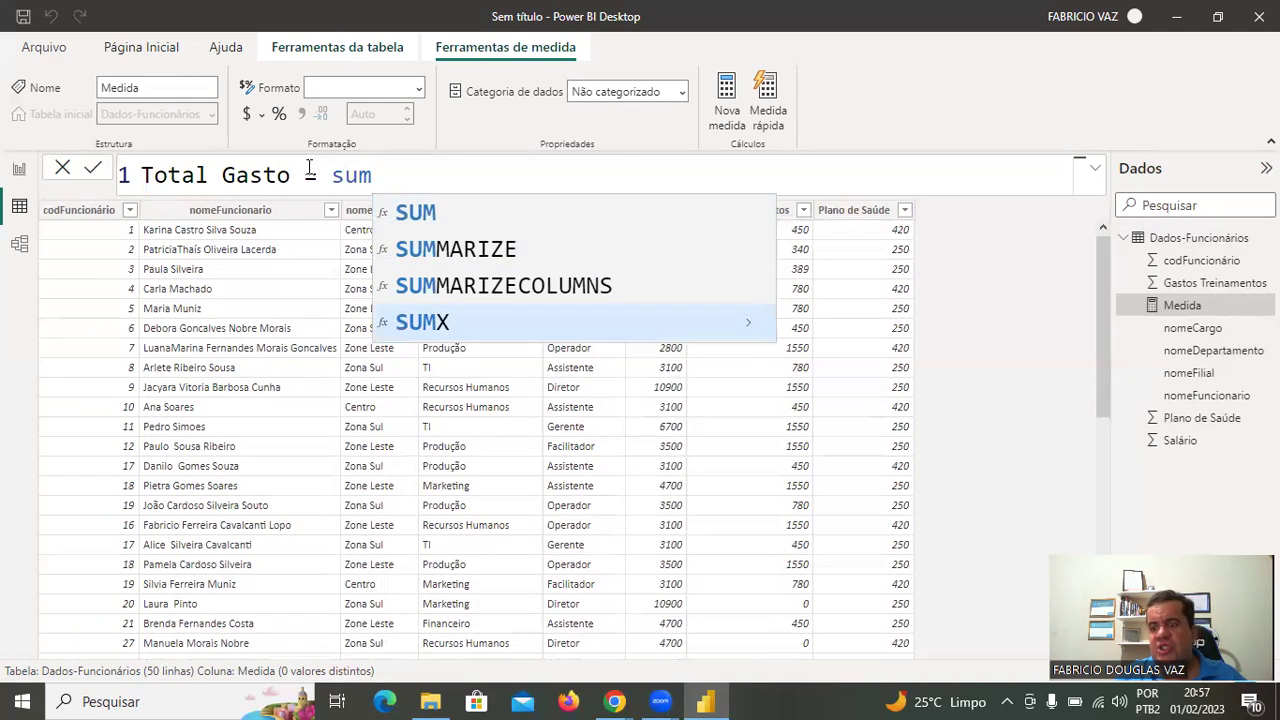
key("Tab")
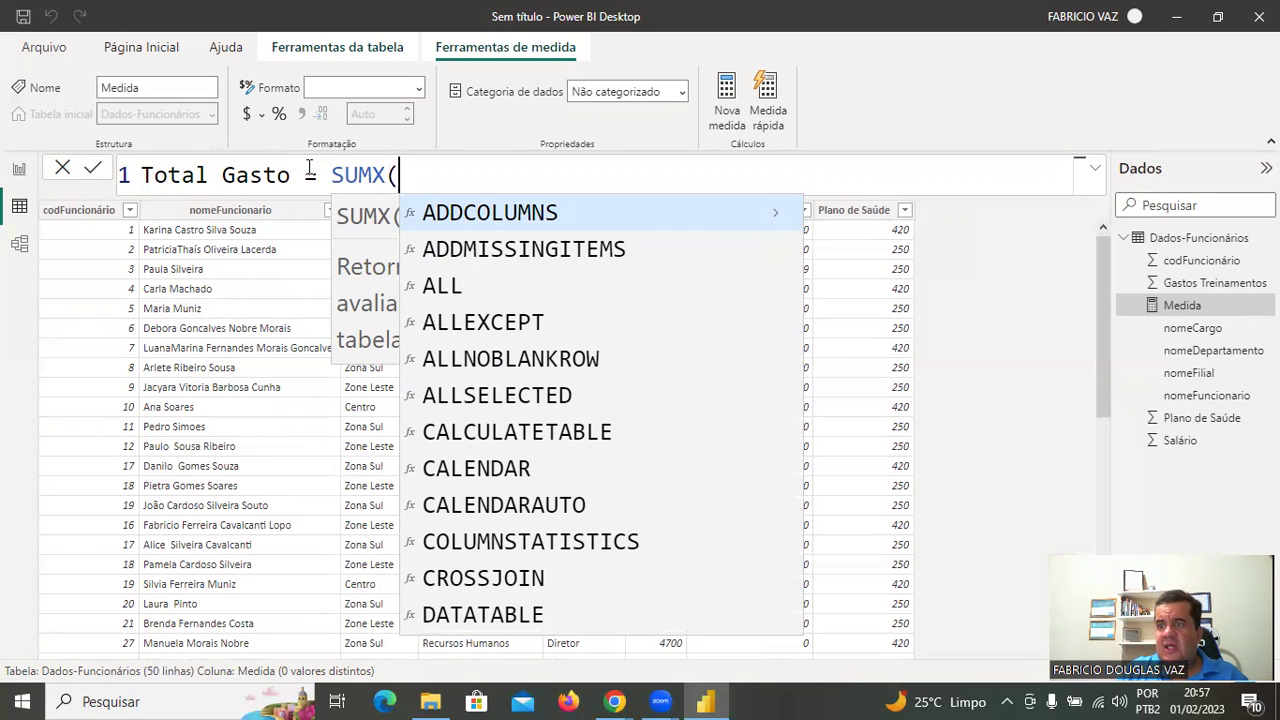
type("dda")
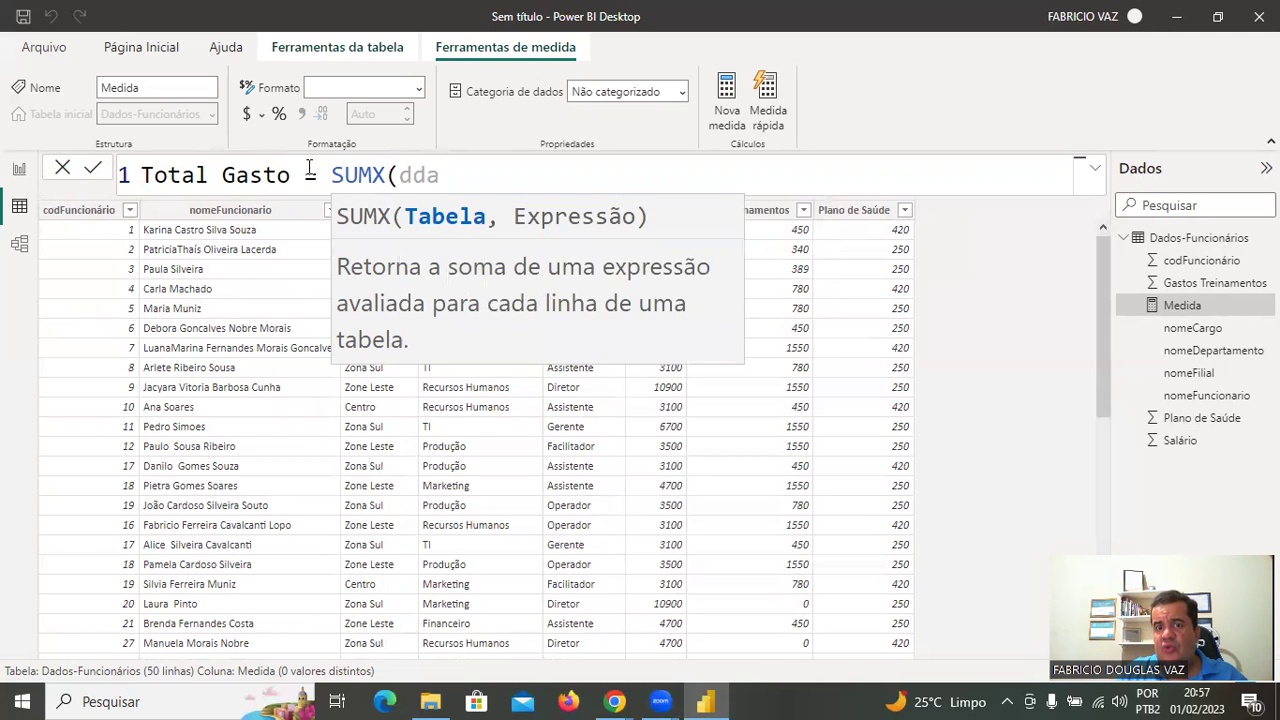
key("BackSpace")
key("BackSpace")
type("aa")
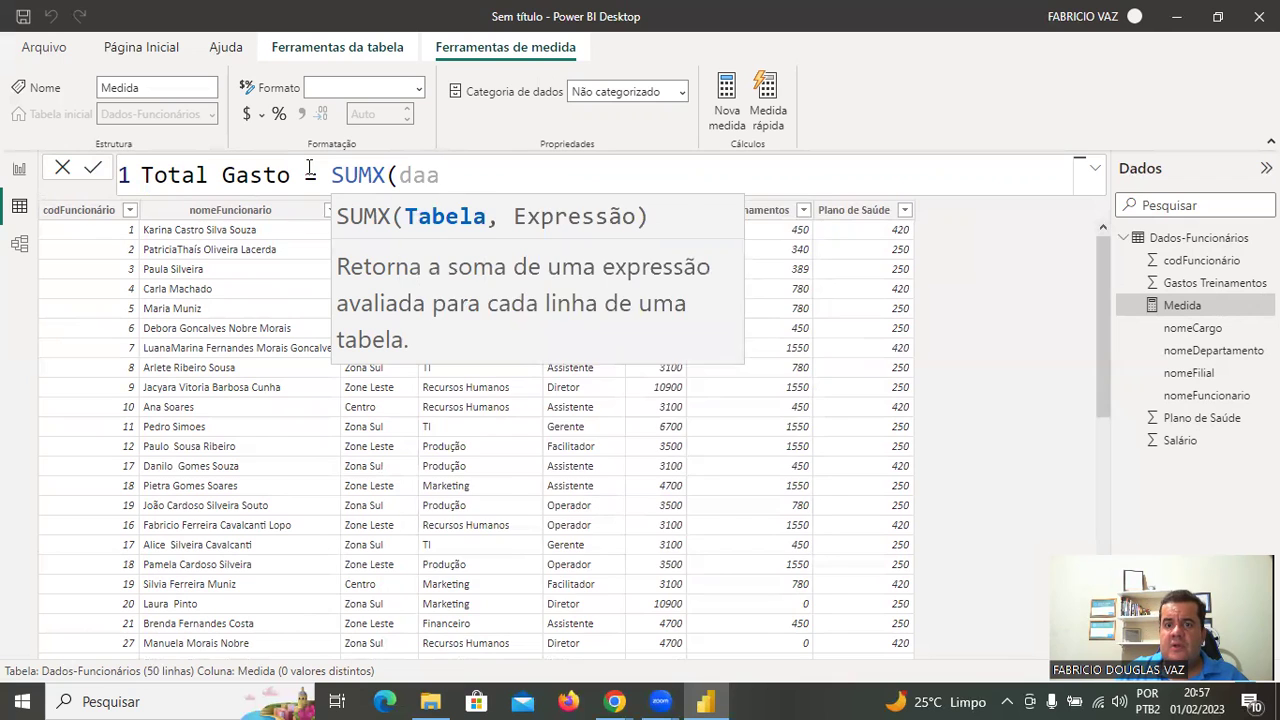
key("BackSpace")
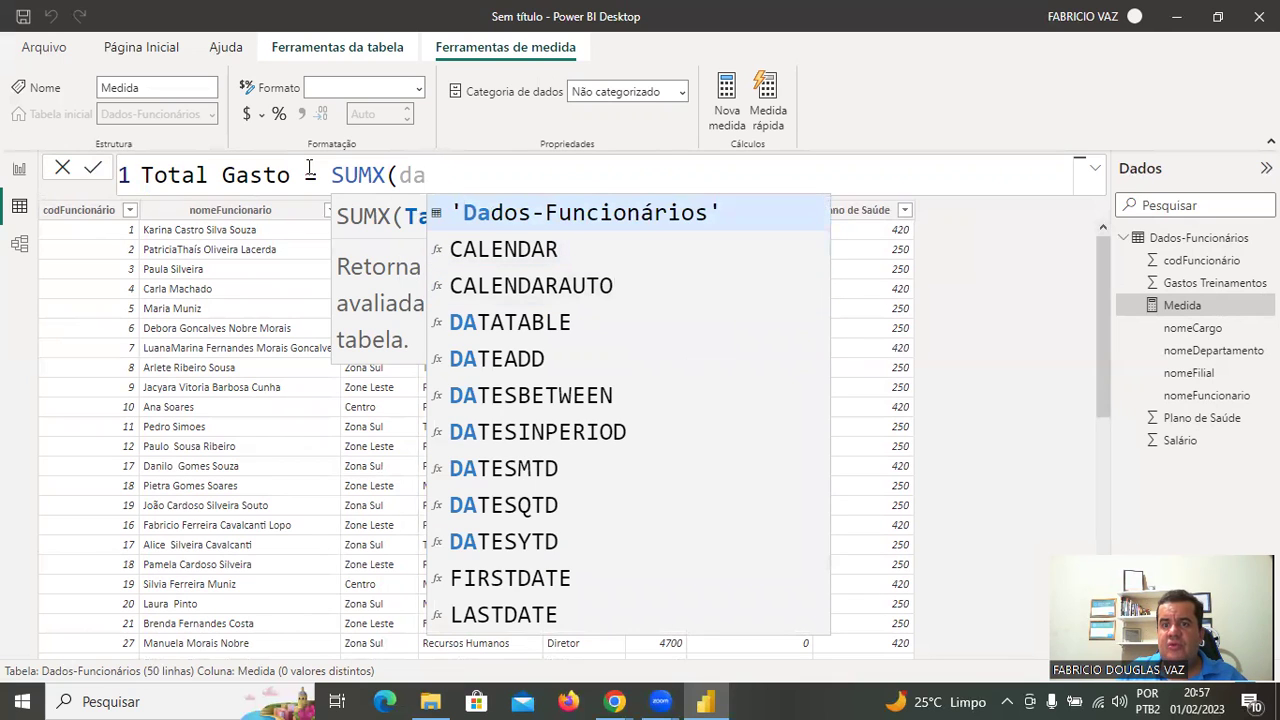
key("Tab")
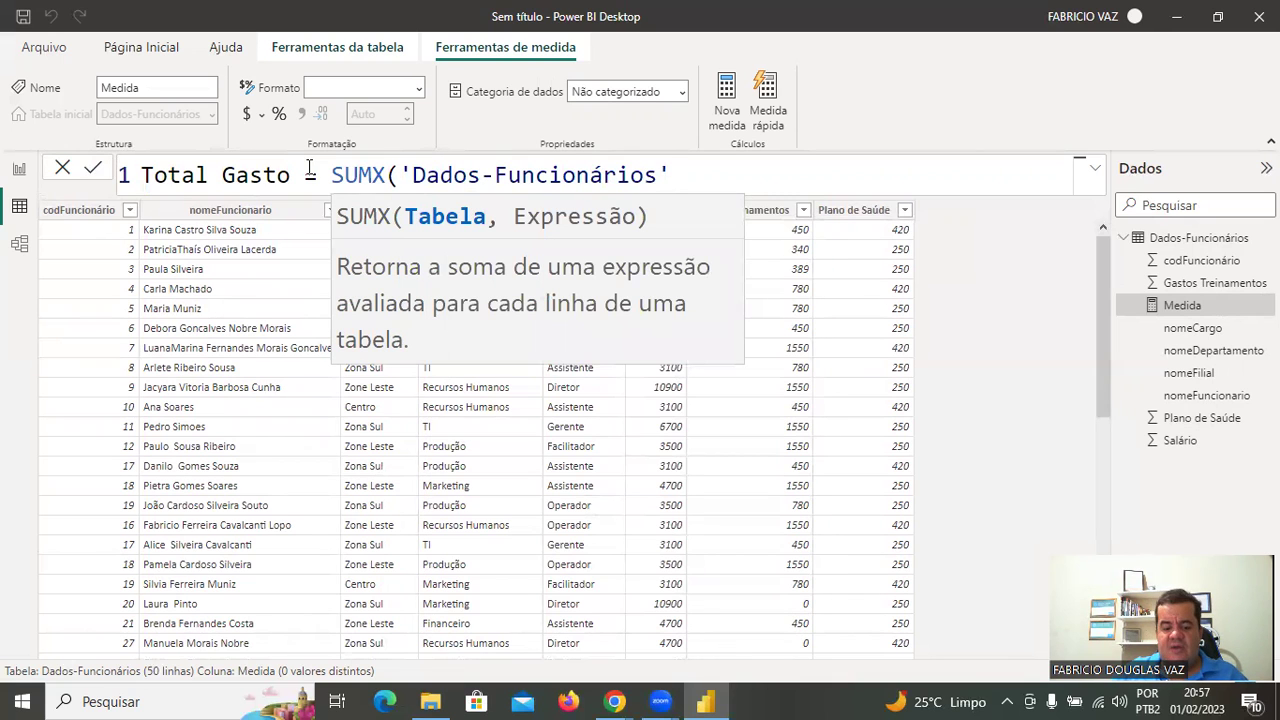
mouse_move(331, 194)
left_mouse_down()
mouse_move(334, 210)
mouse_move(480, 312)
mouse_move(760, 365)
mouse_move(741, 368)
left_mouse_up()
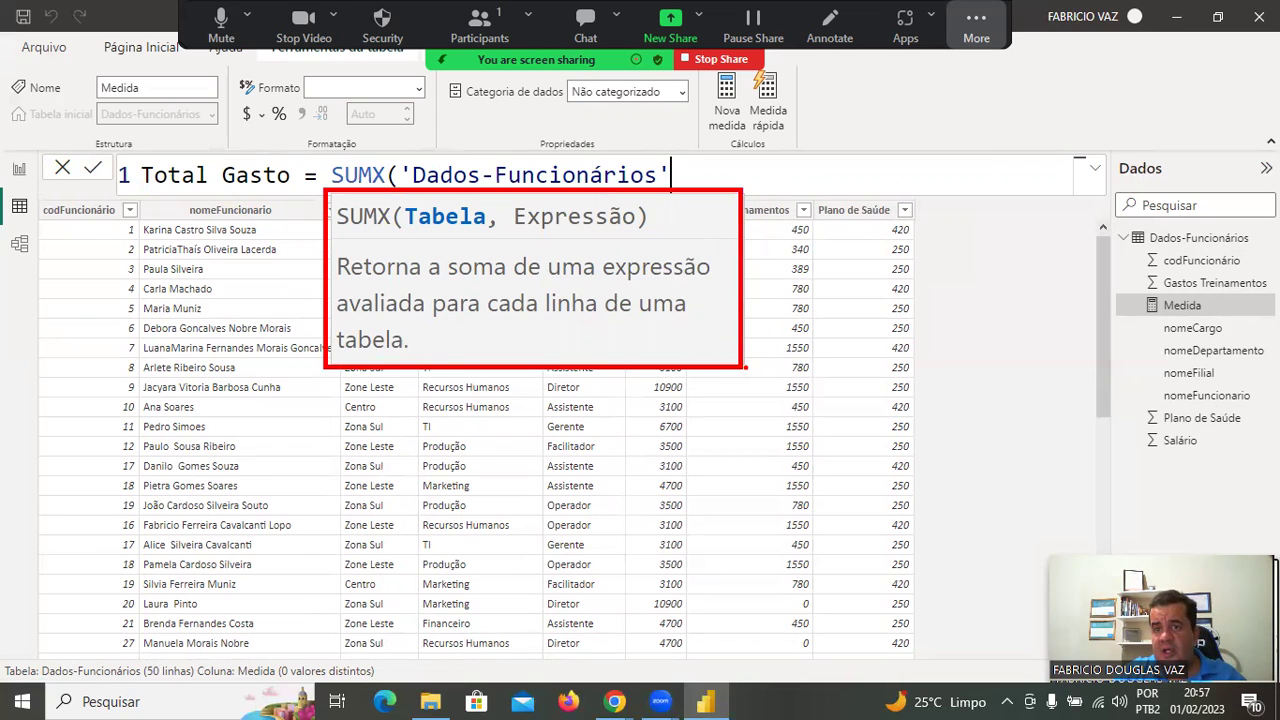
key("Escape")
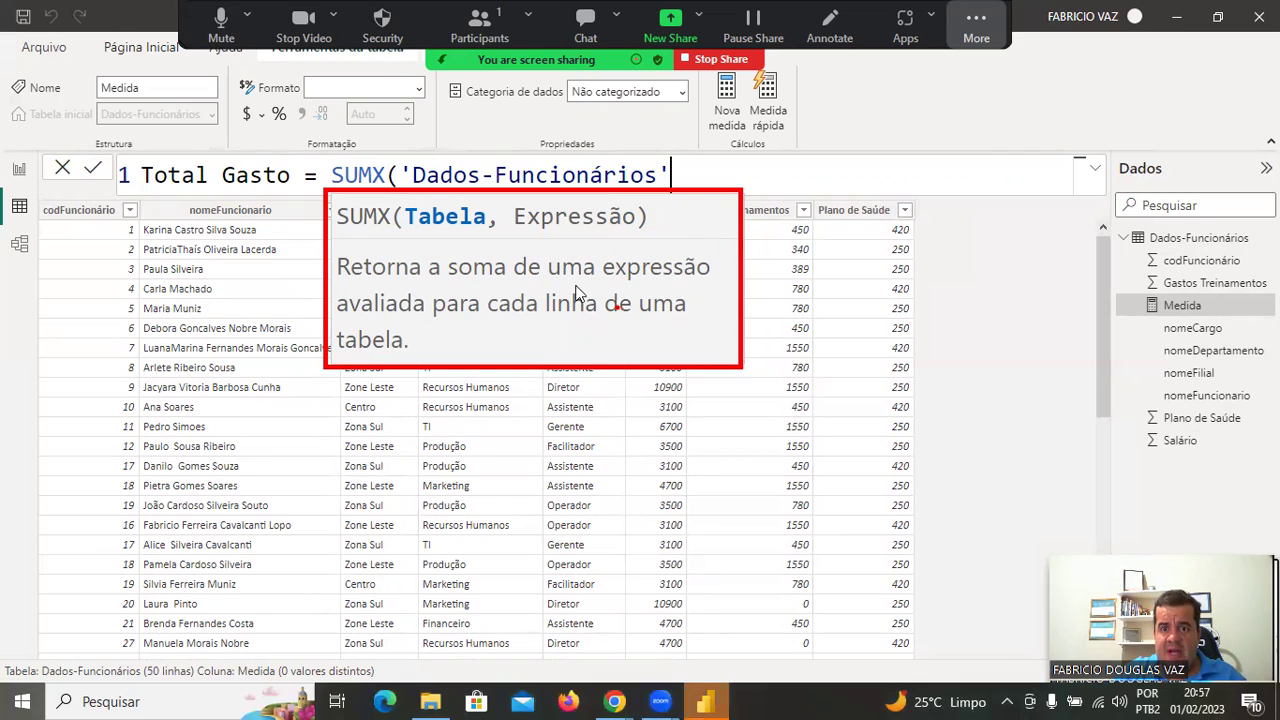
key("Escape")
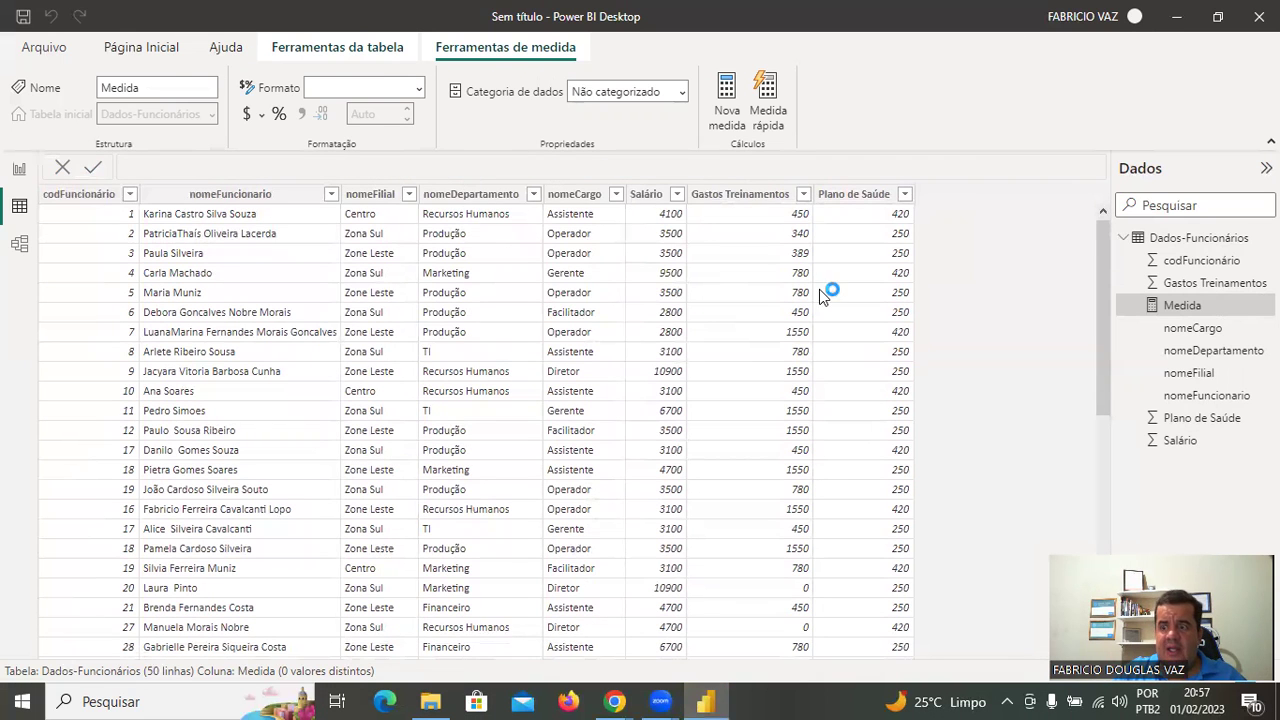
- Create a new measure in the Dados-Funcionários table and name it Total Gasto in its formula
left_click(1164, 304)
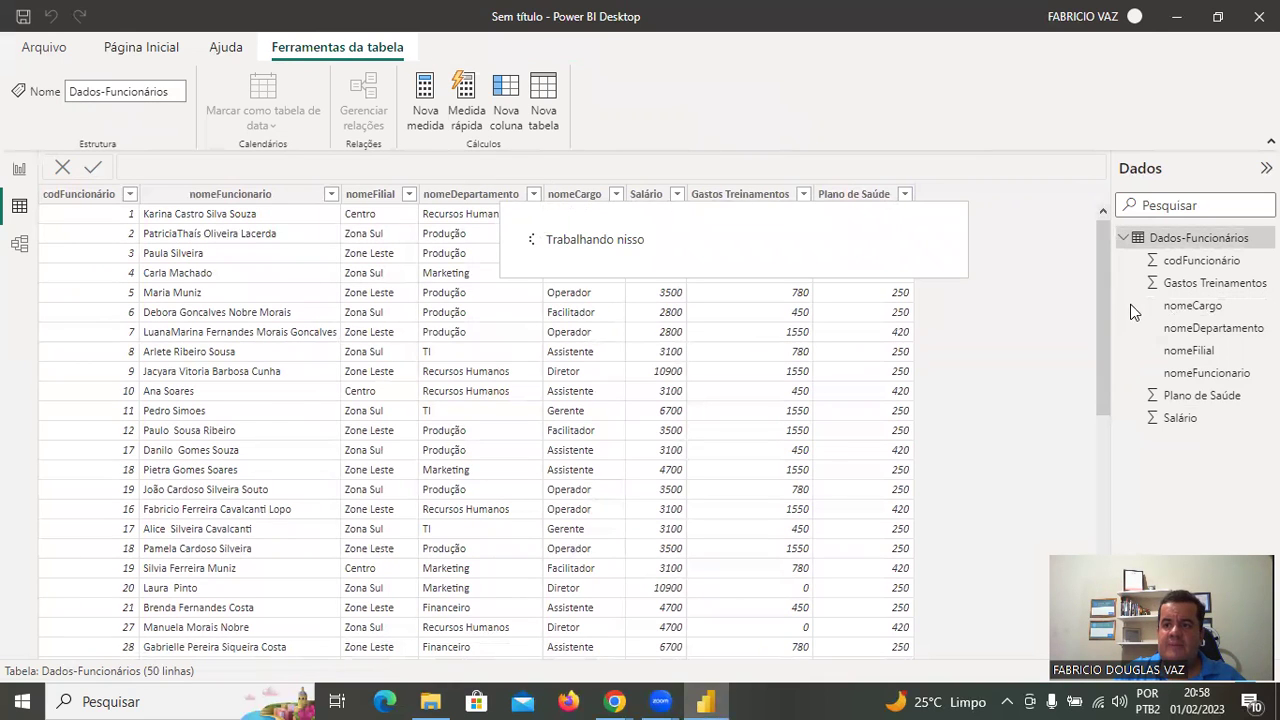
left_click(432, 92)
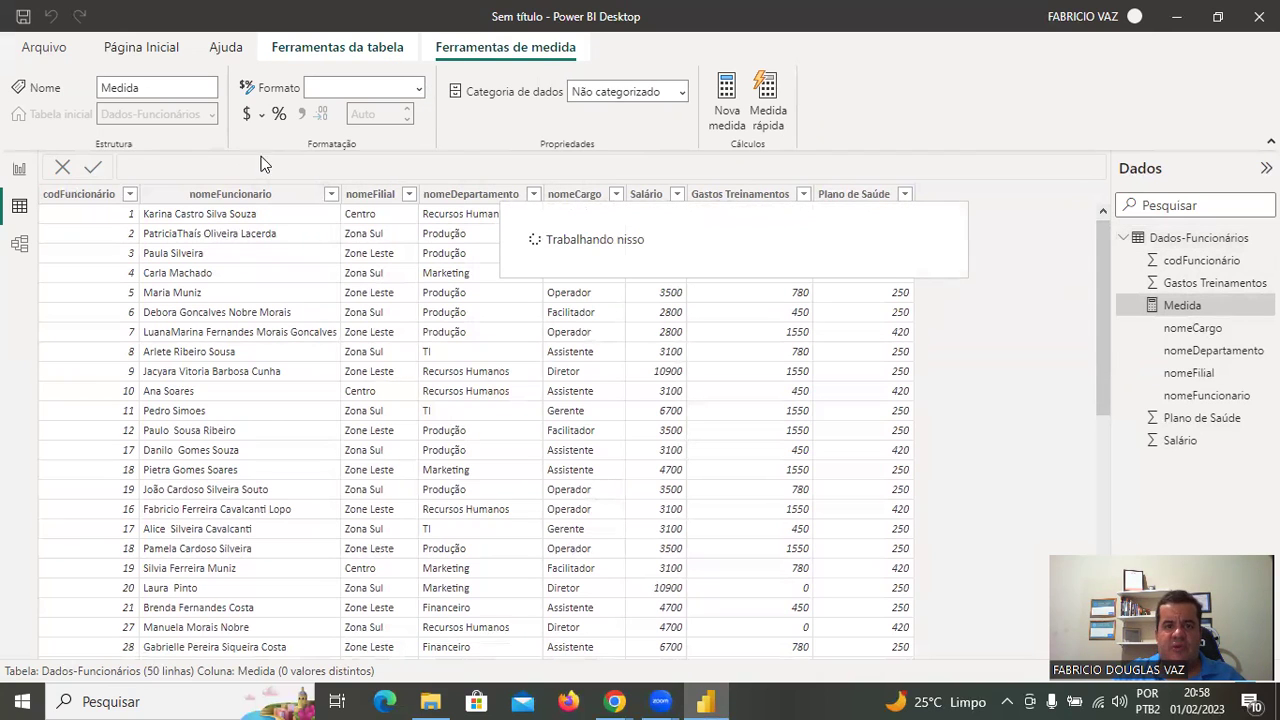
left_click(199, 174)
double_click(157, 173)
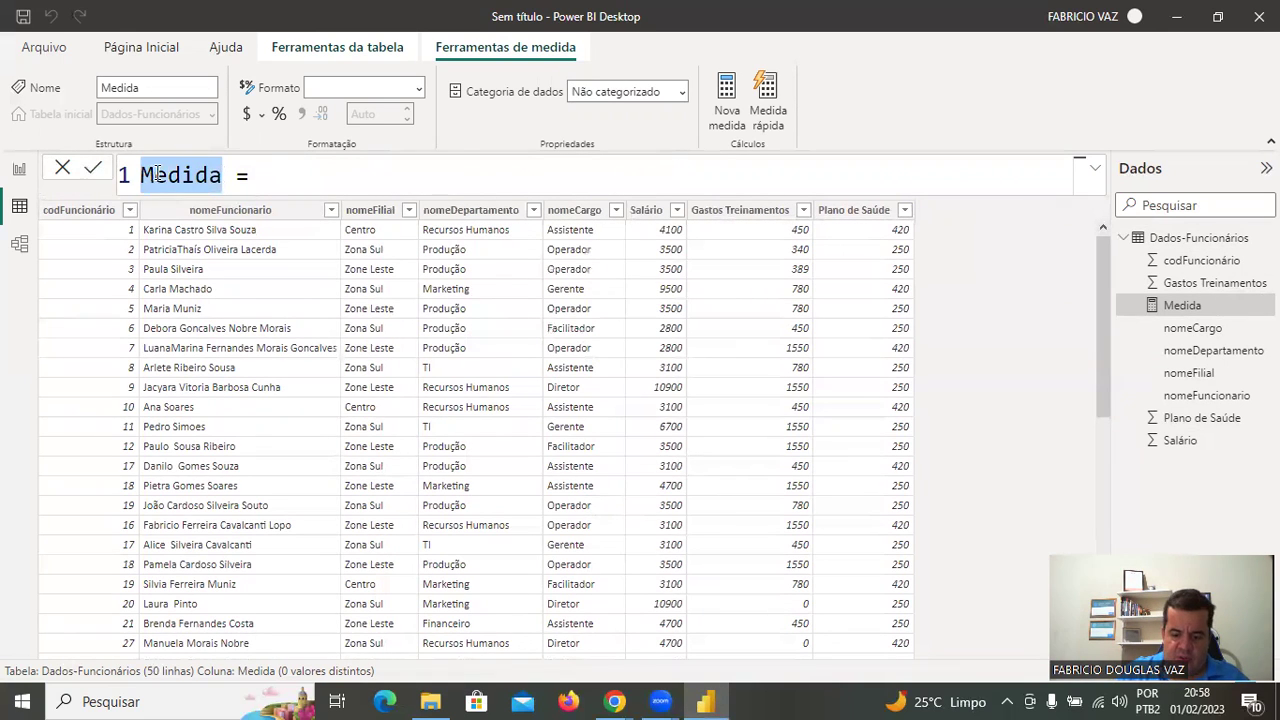
type("Total Gasto")
key("Right")
key("Right")
key("Right")
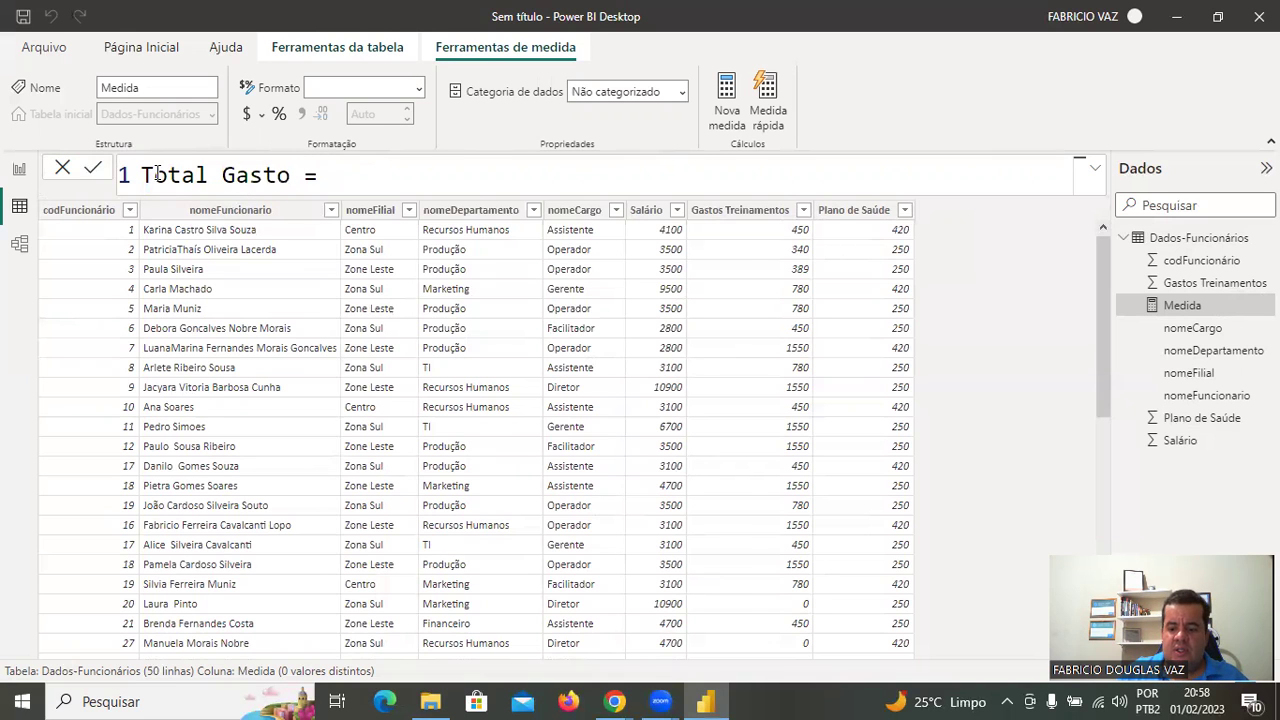
- Begin the Total Gasto formula with SUMX and give 'Dados-Funcionários' as its table argument
type("sumx(")
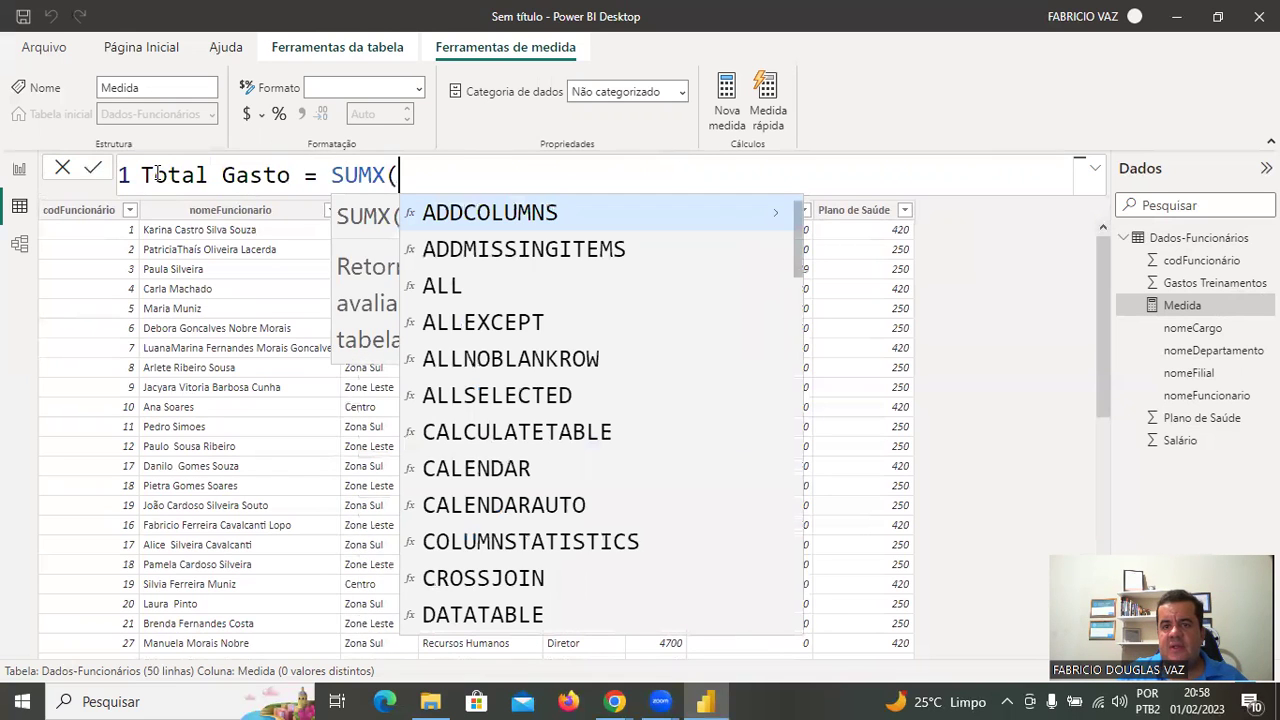
type("dda")
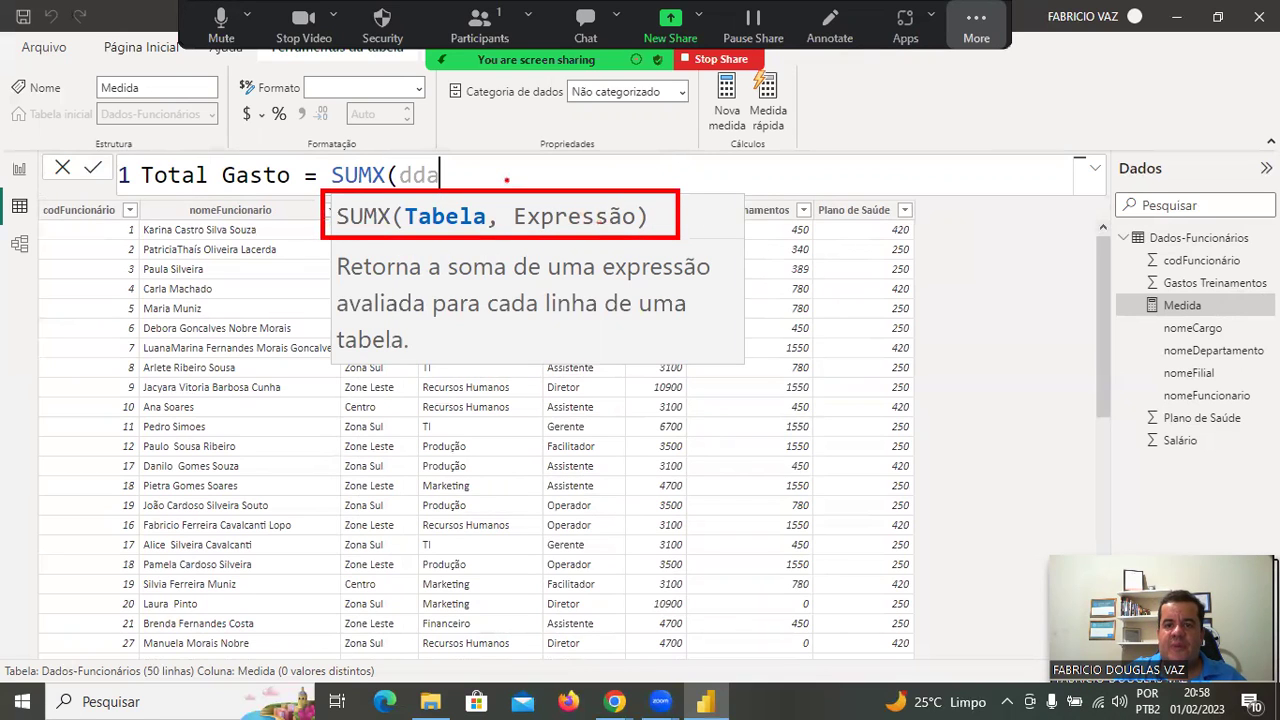
key("Escape")
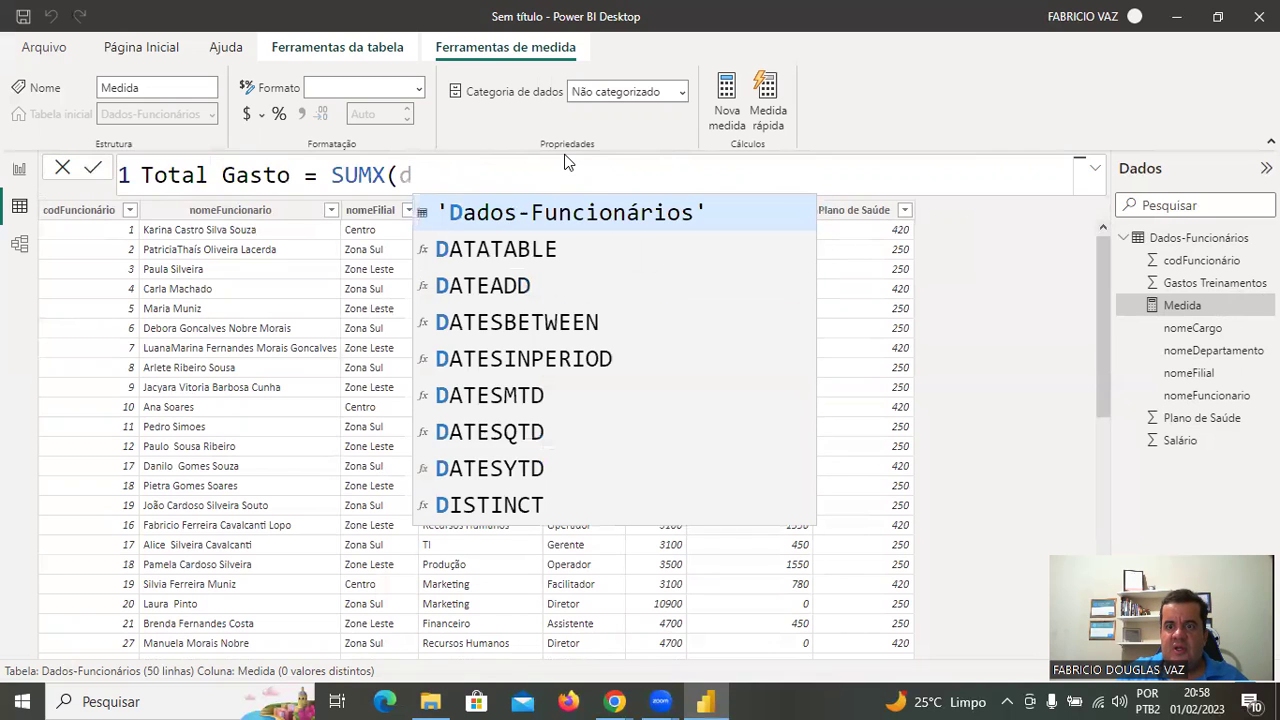
key("Tab")
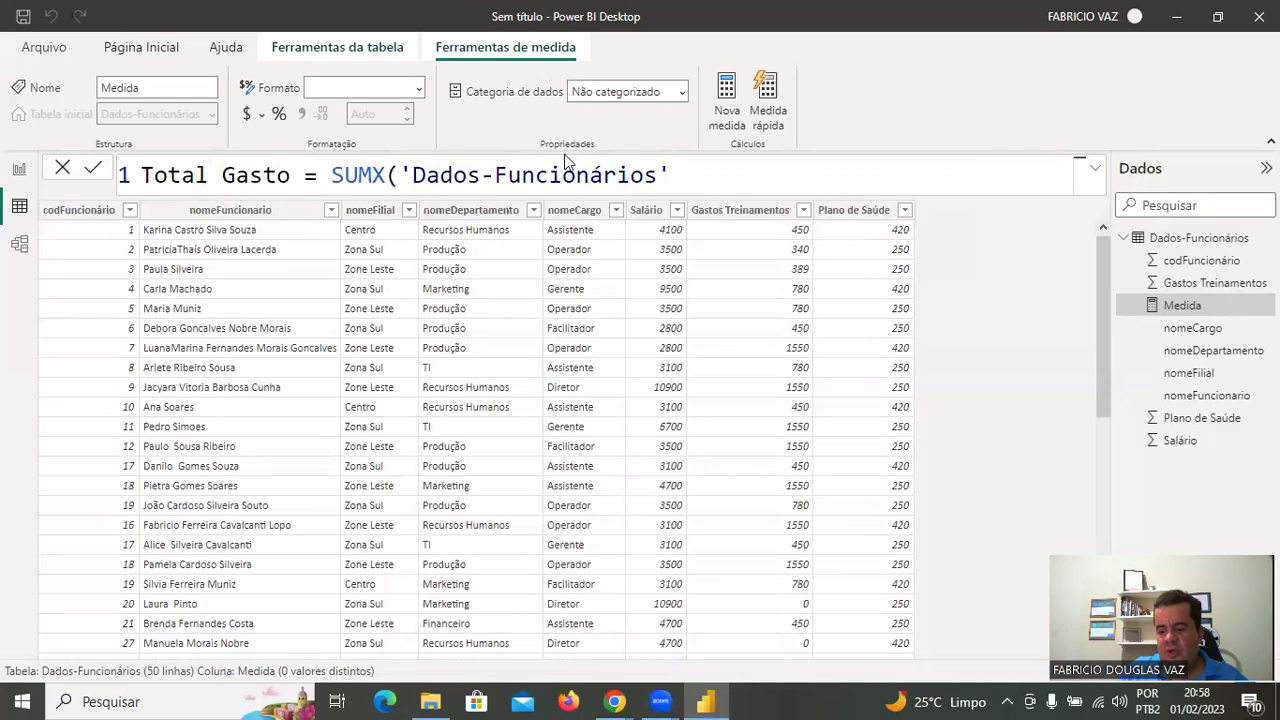
type(",")
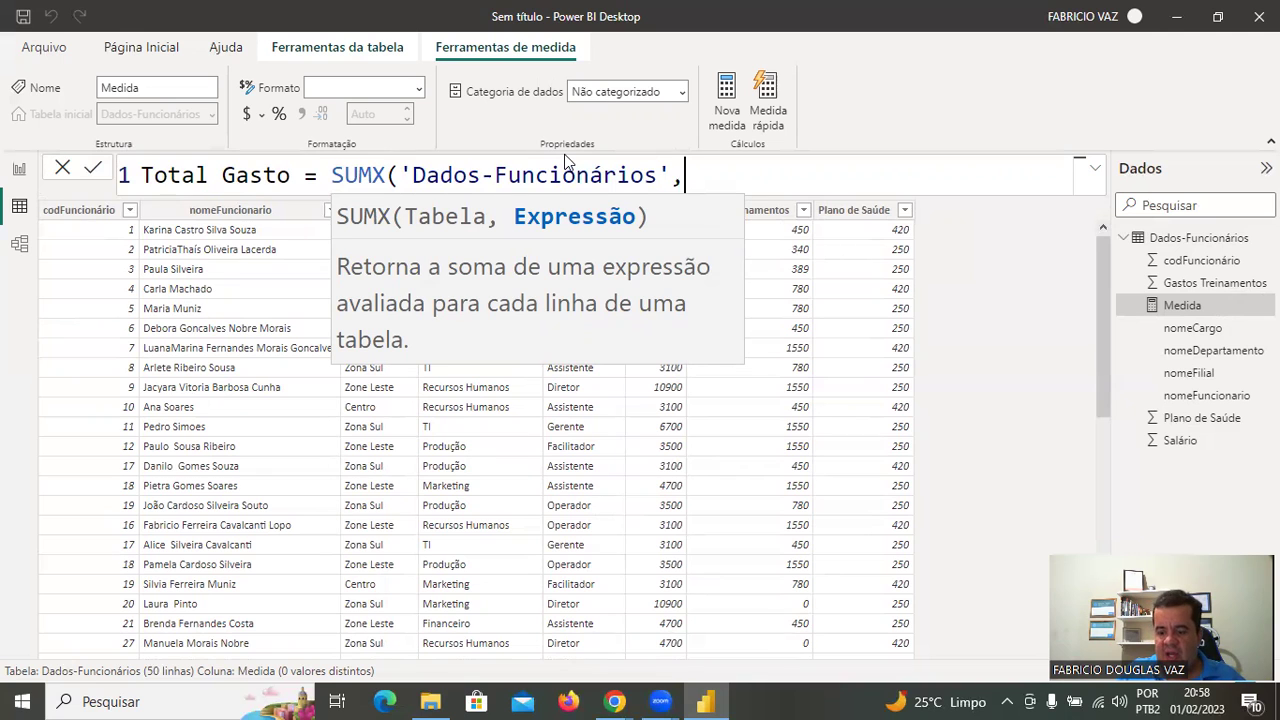
- Enter the sum of the Gastos Treinamentos and Salário columns as the start of the SUMX expression
type("g")
key("Up")
key("Tab")
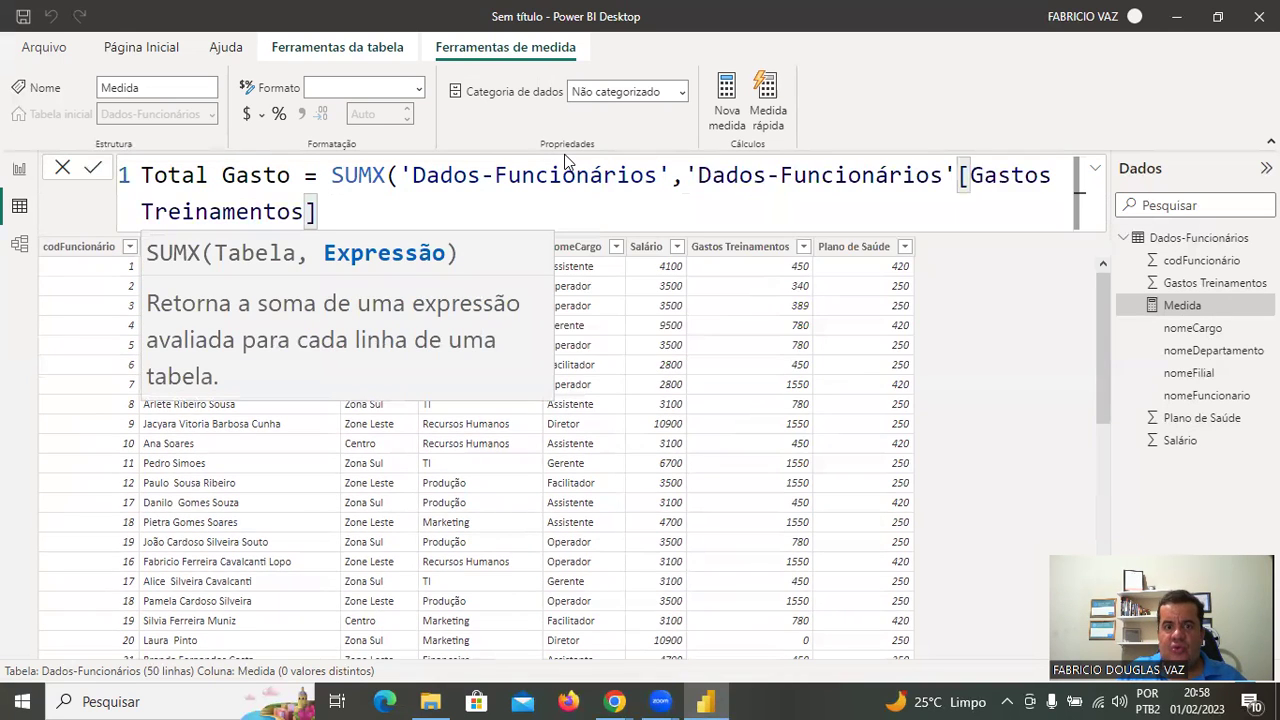
type("+ ")
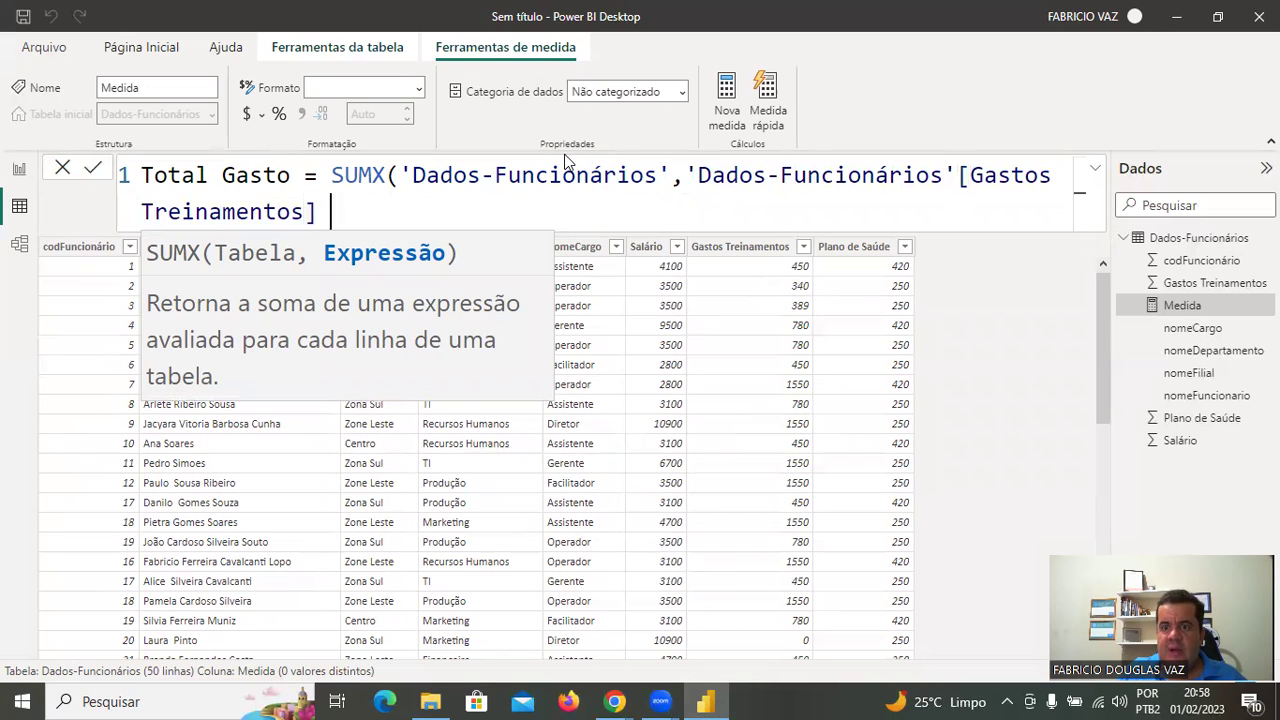
type("sa")
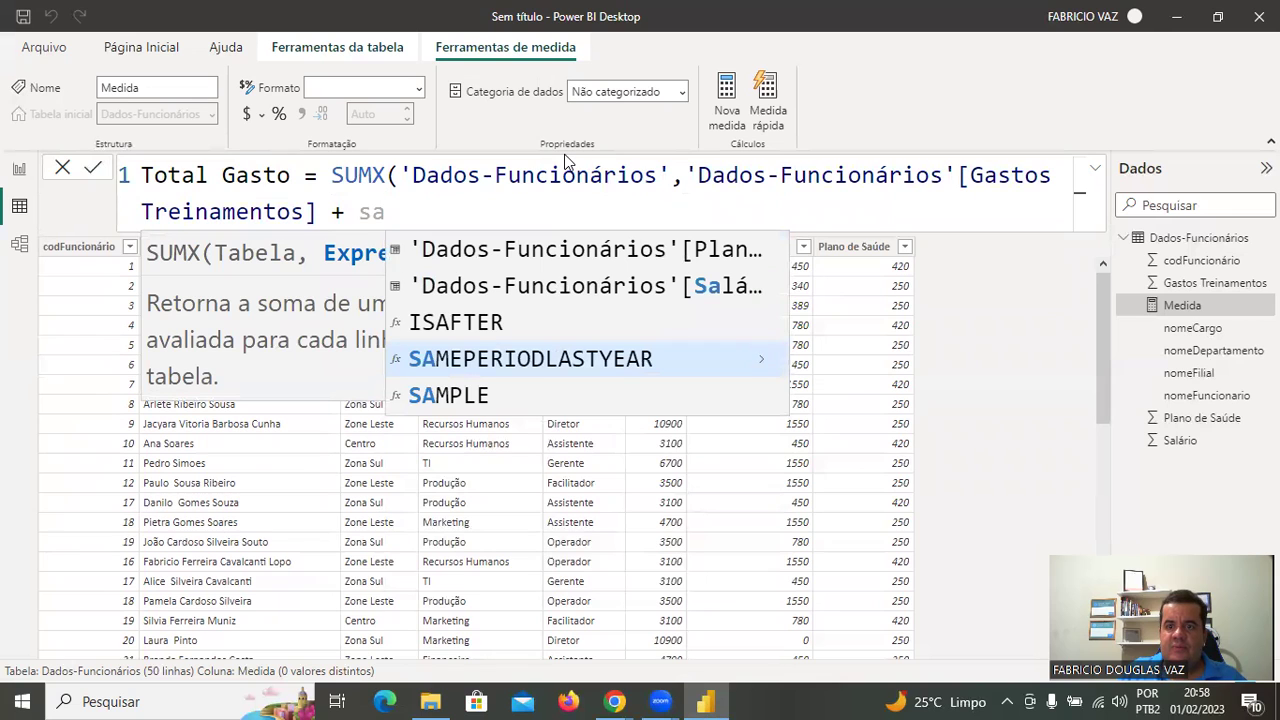
key("Up")
key("Up")
key("Tab")
type("+ ")
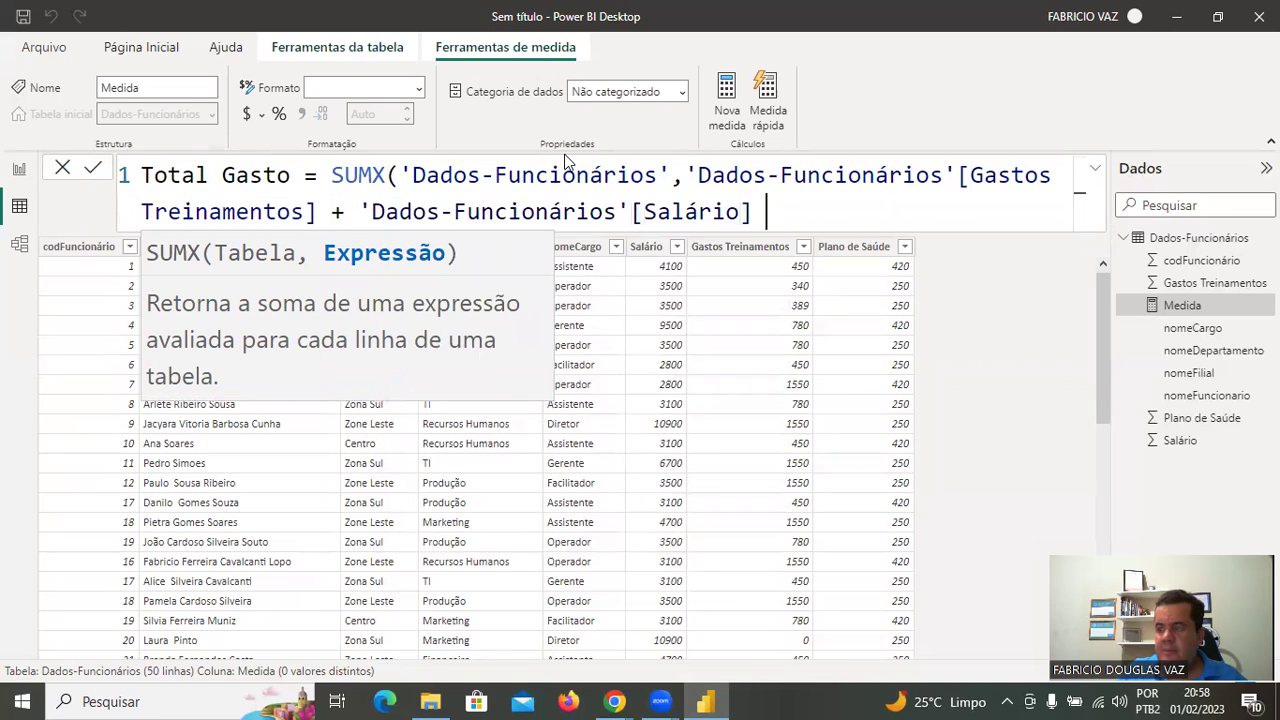
- Add the Plano de Saúde column to the sum, close the SUMX function and commit the Total Gasto measure
type("pl")
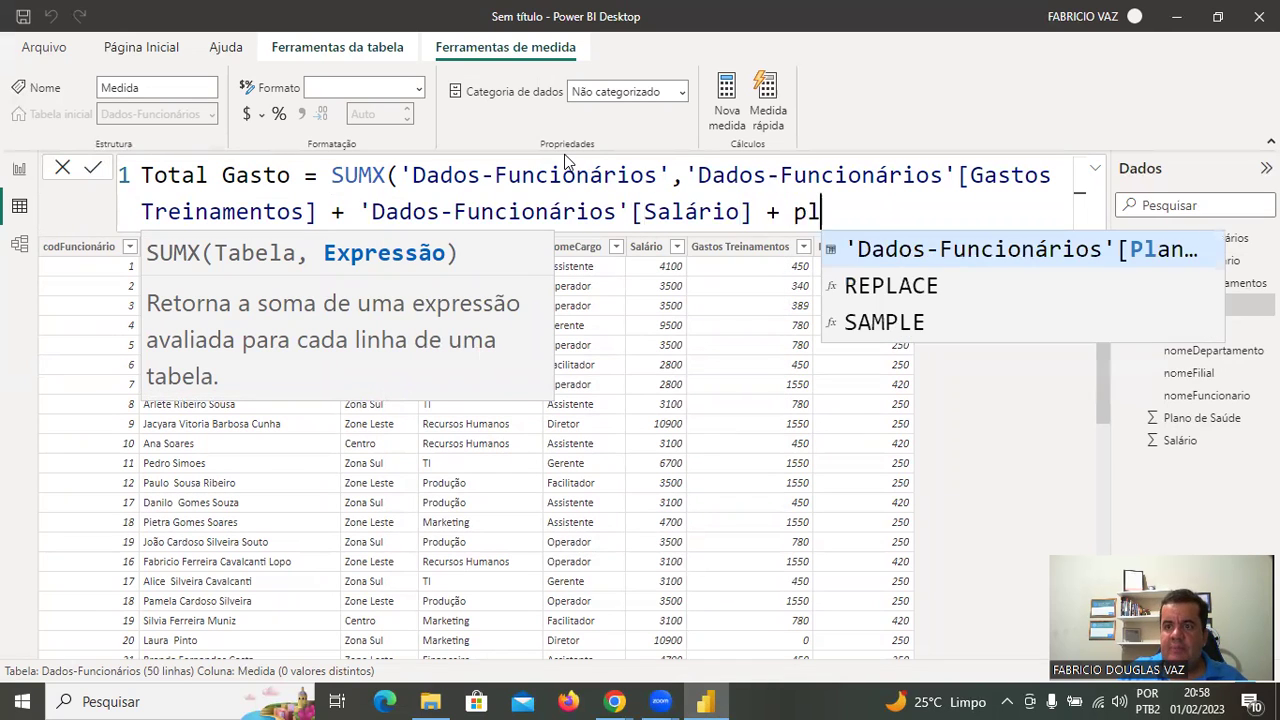
key("Tab")
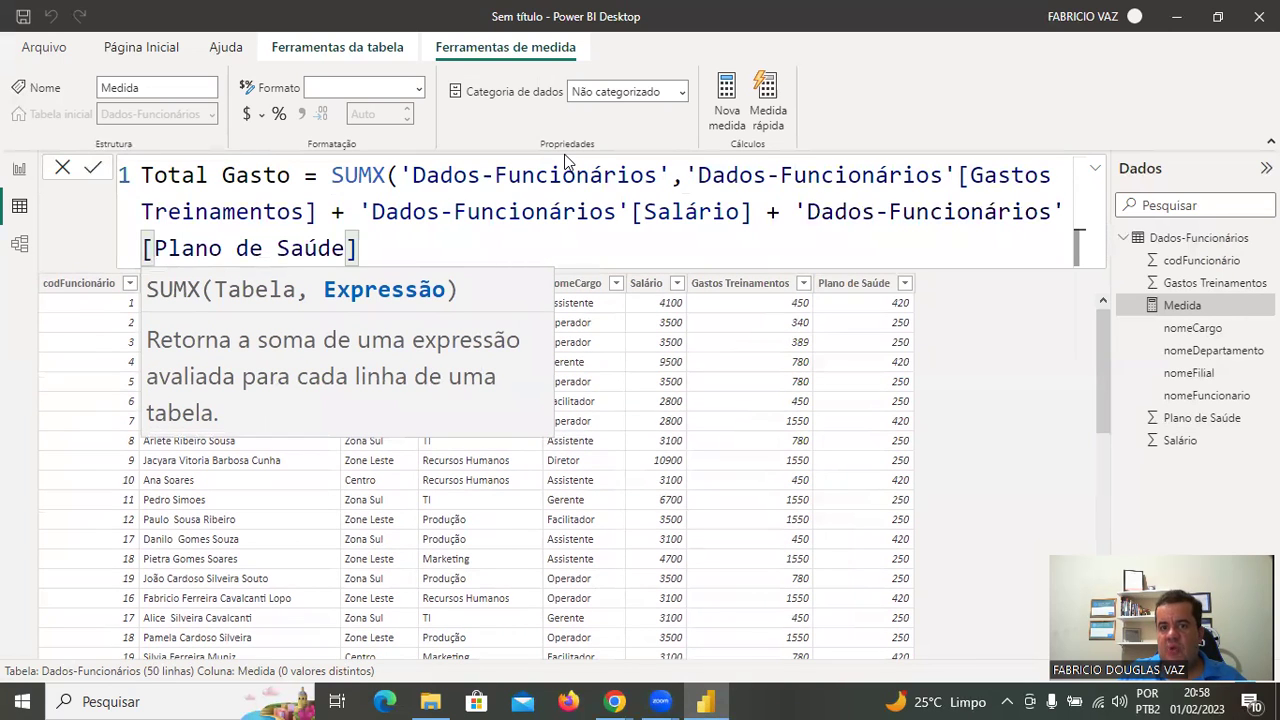
type("))")
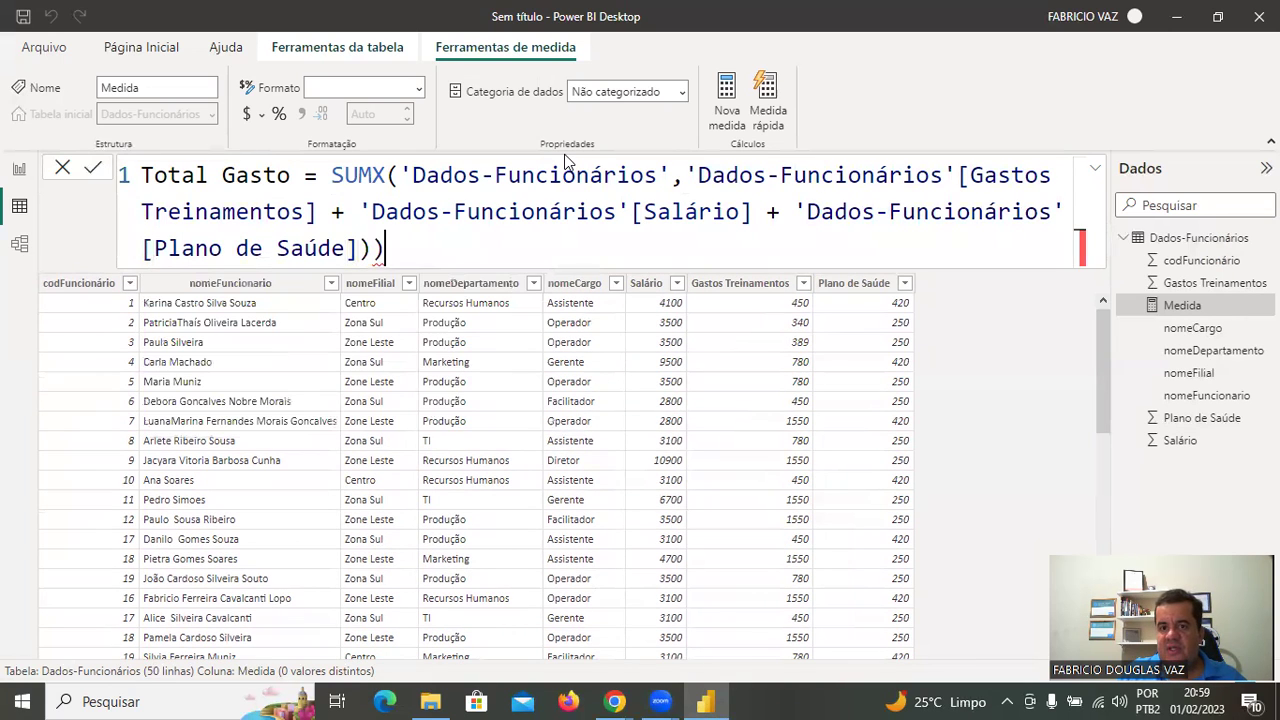
key("BackSpace")
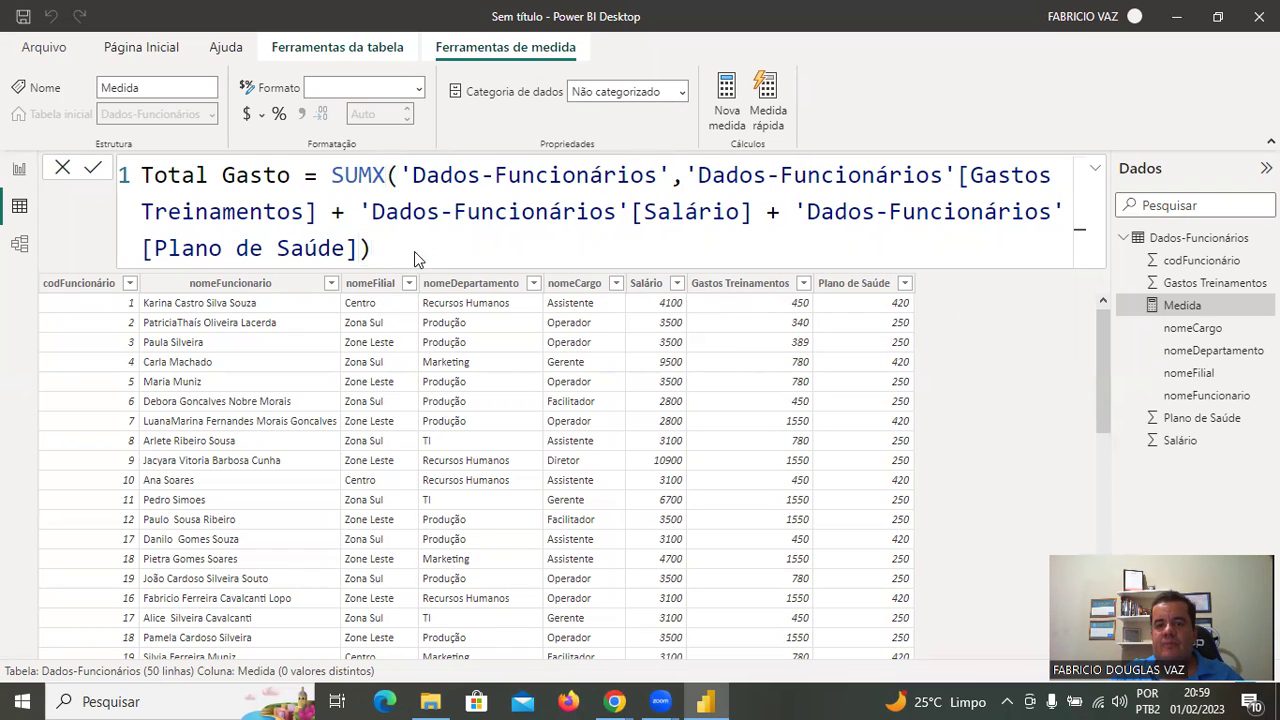
key("Return")
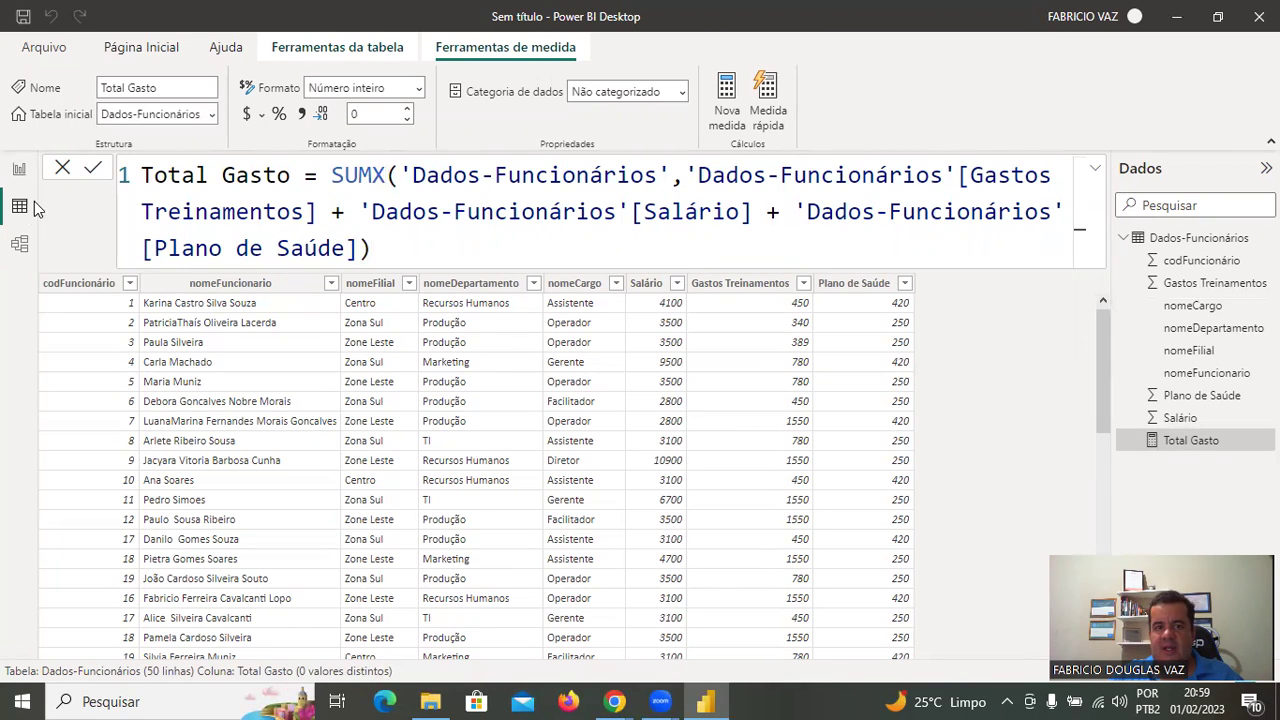
- Look over the nomeFuncionario, nomeFilial and nomeDepartamento columns of the Dados-Funcionários table
left_click(1185, 238)
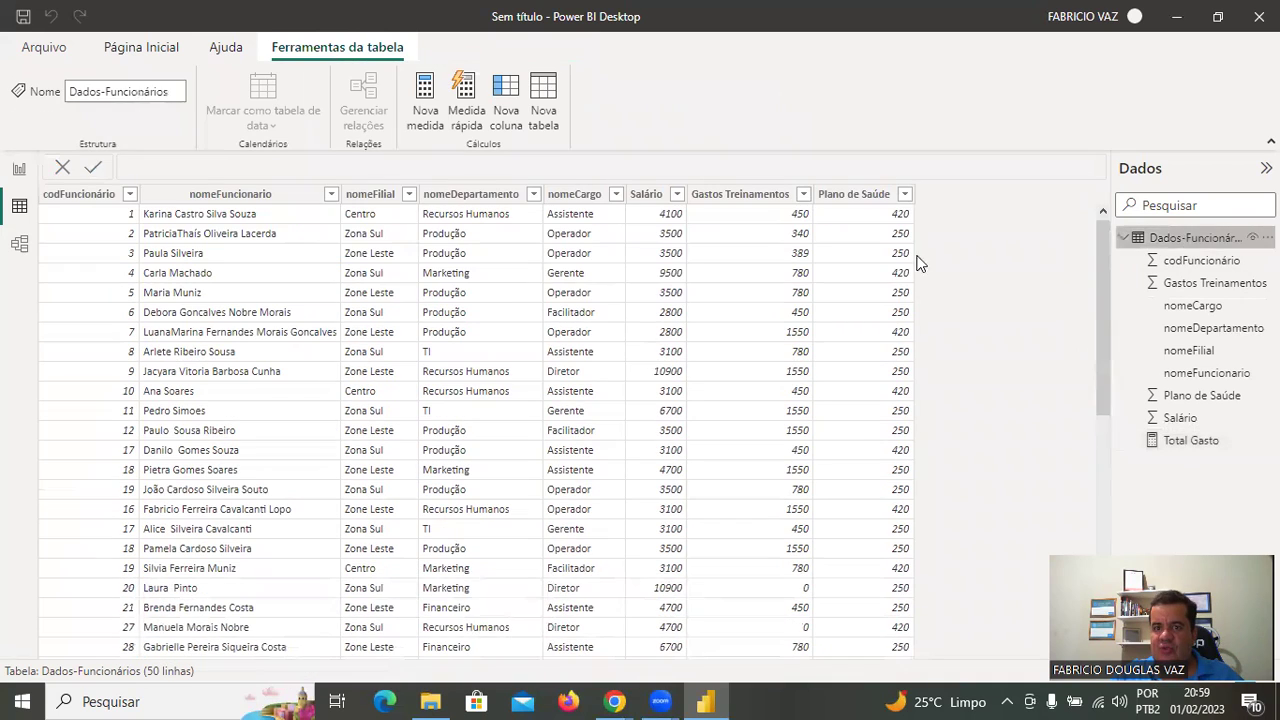
left_click(294, 196)
left_click(365, 194)
left_click(469, 199)
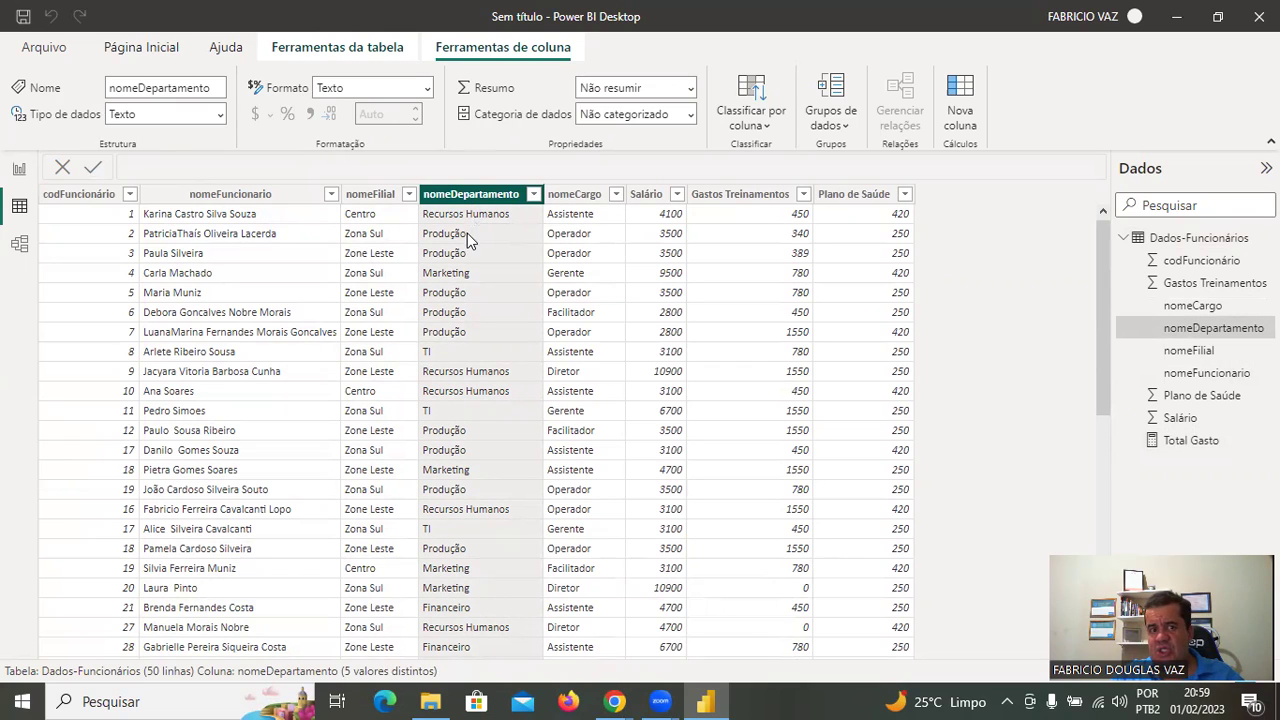
- Add a card visual to the report page, fill it with the Total Gasto measure and shrink the card
left_click(19, 169)
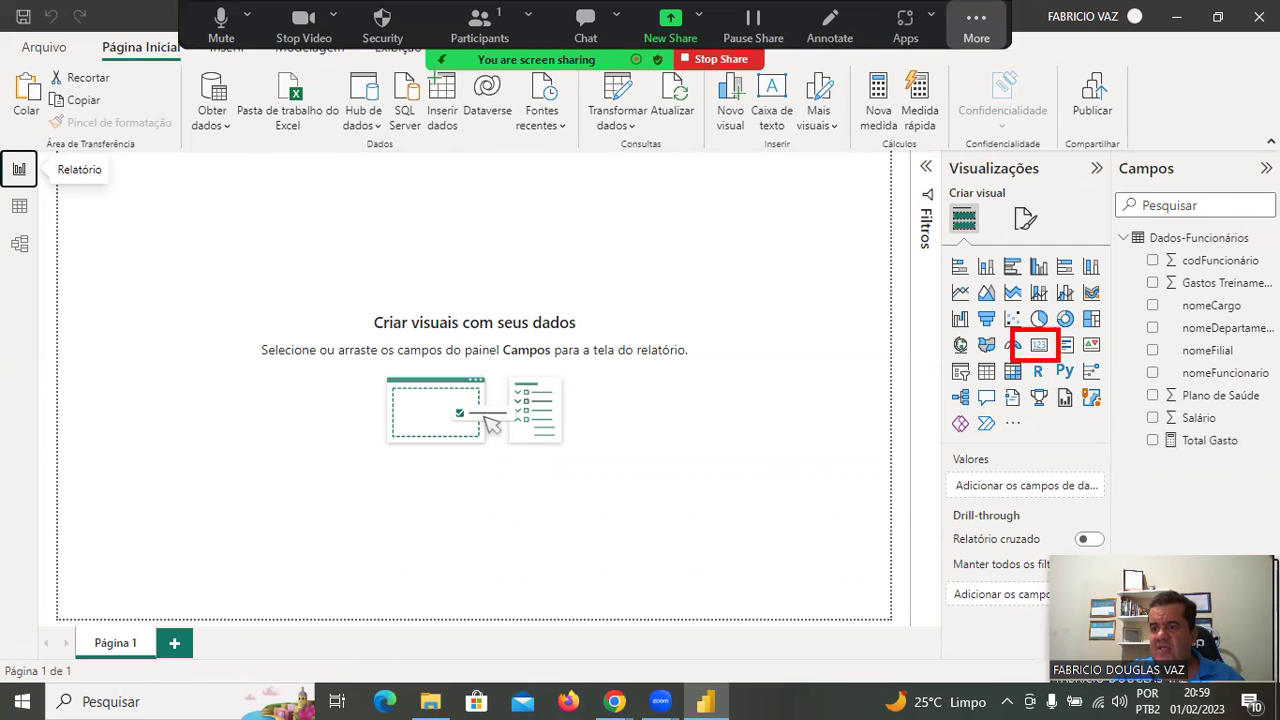
left_click(1040, 348)
left_click_drag(200, 305, 440, 361)
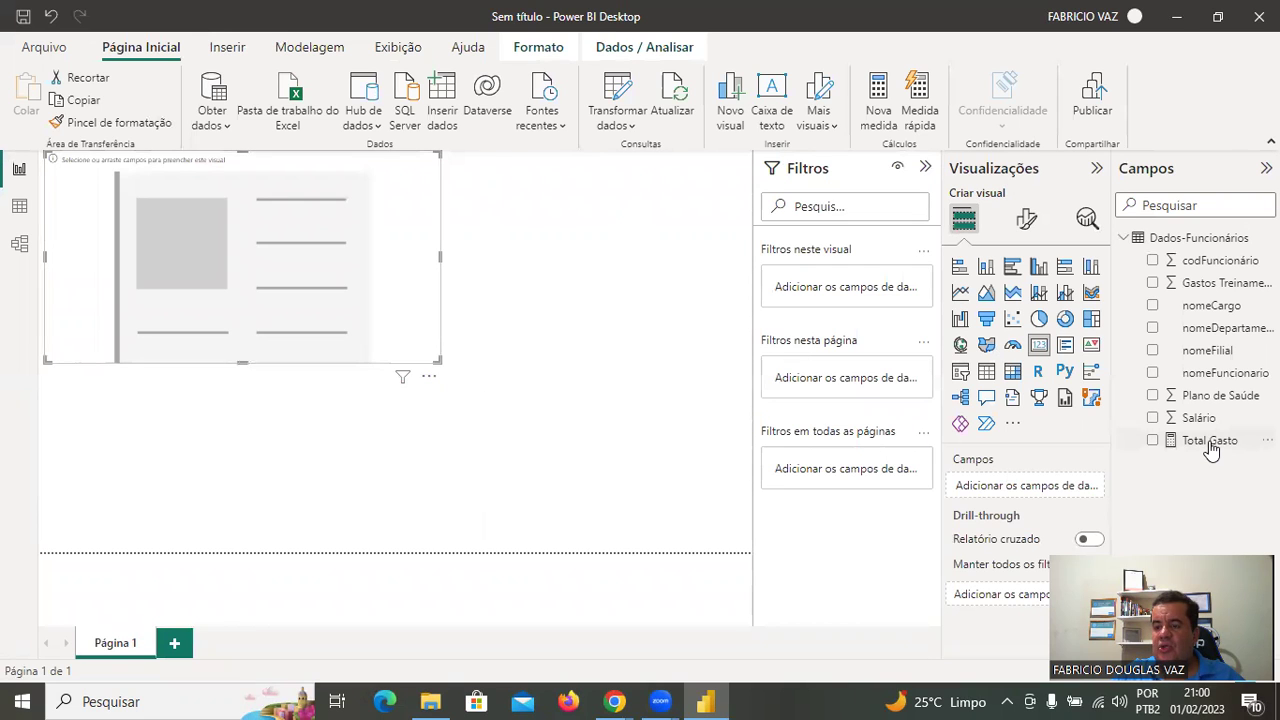
left_click_drag(1211, 449, 252, 281)
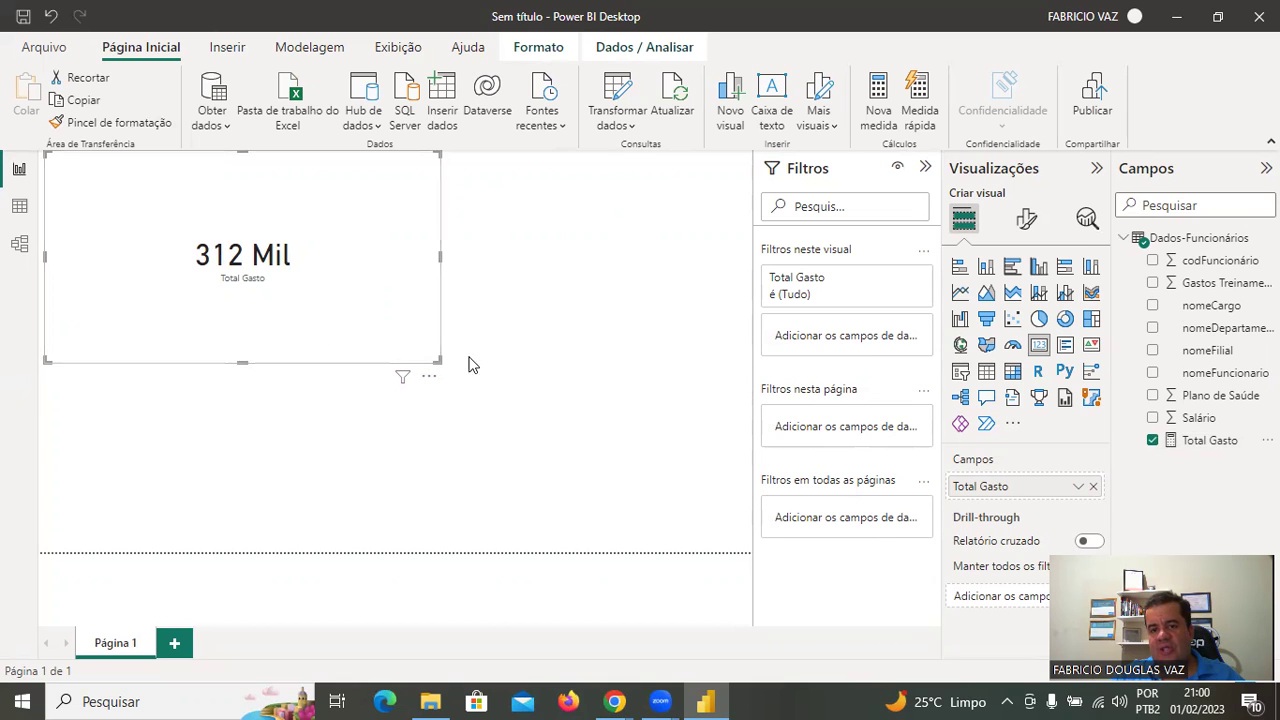
left_click_drag(441, 371, 363, 329)
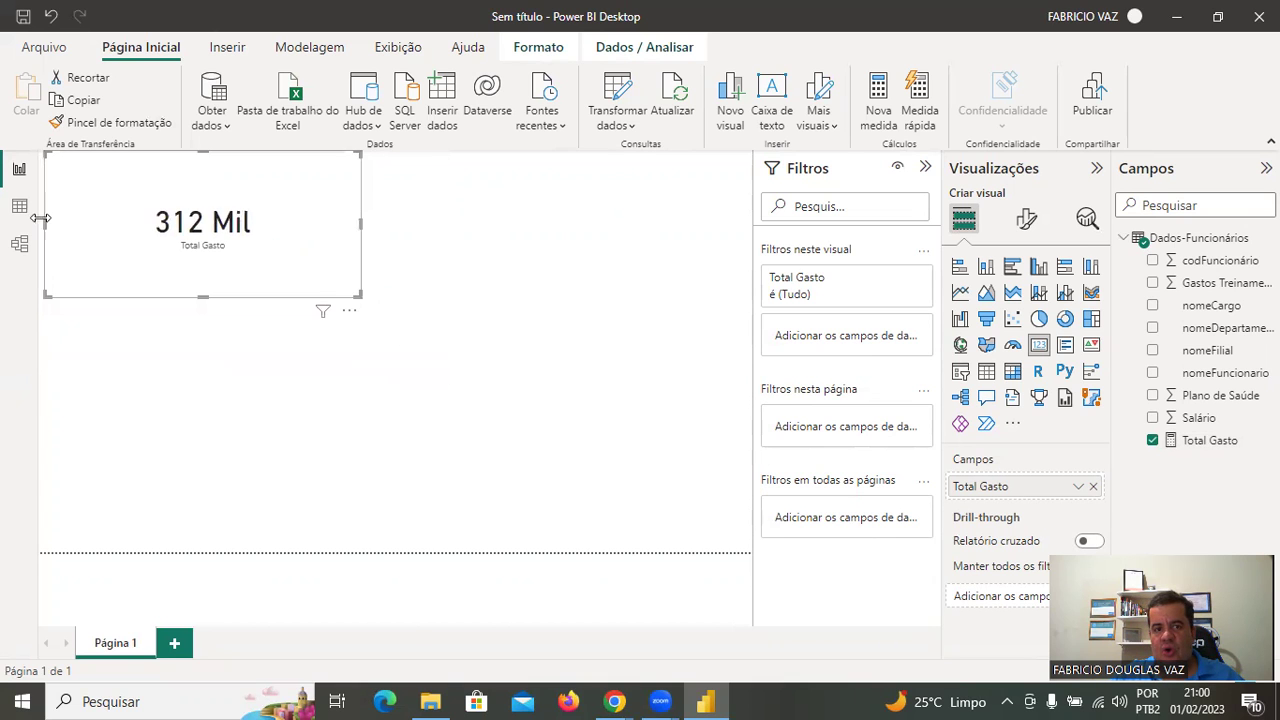
- Examine the Salário, Gastos Treinamentos and Plano de Saúde values row by row in the data table, and return to the report
left_click(19, 206)
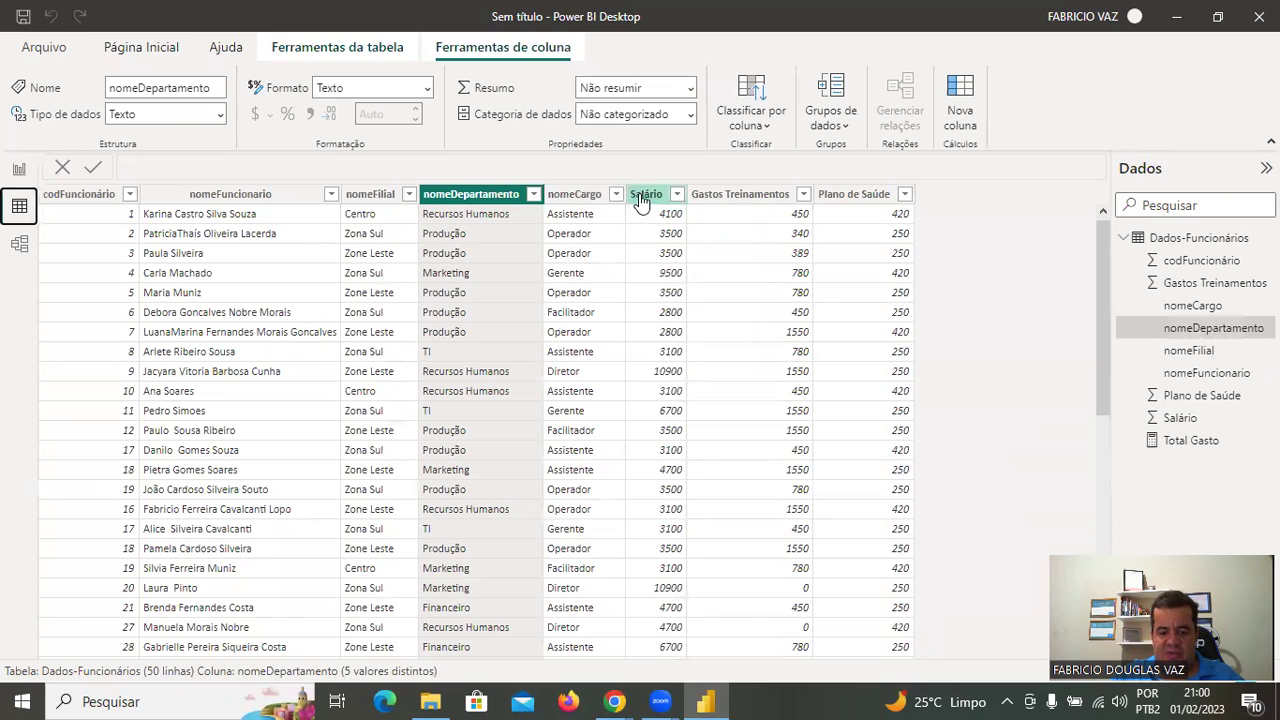
mouse_move(618, 188)
left_mouse_down()
mouse_move(890, 228)
mouse_move(912, 218)
left_mouse_up()
mouse_move(620, 222)
left_mouse_down()
mouse_move(922, 244)
mouse_move(908, 243)
left_mouse_up()
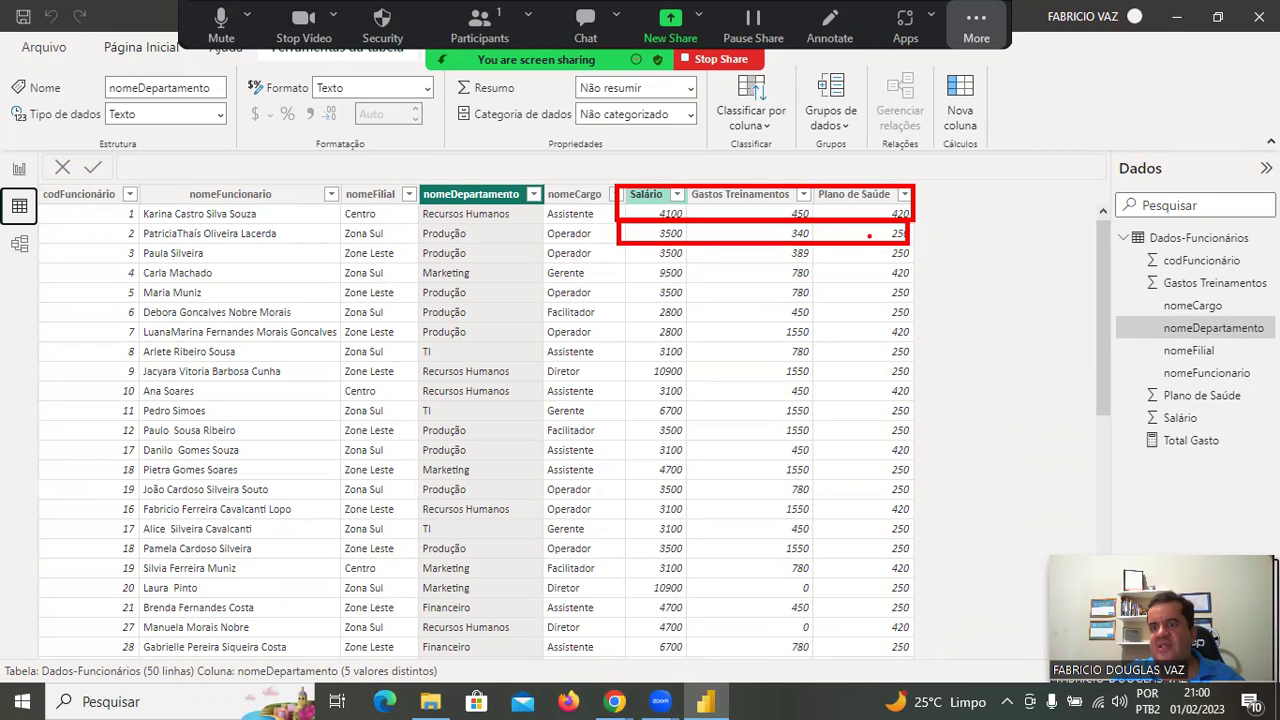
key("e")
left_click_drag(917, 187, 949, 241)
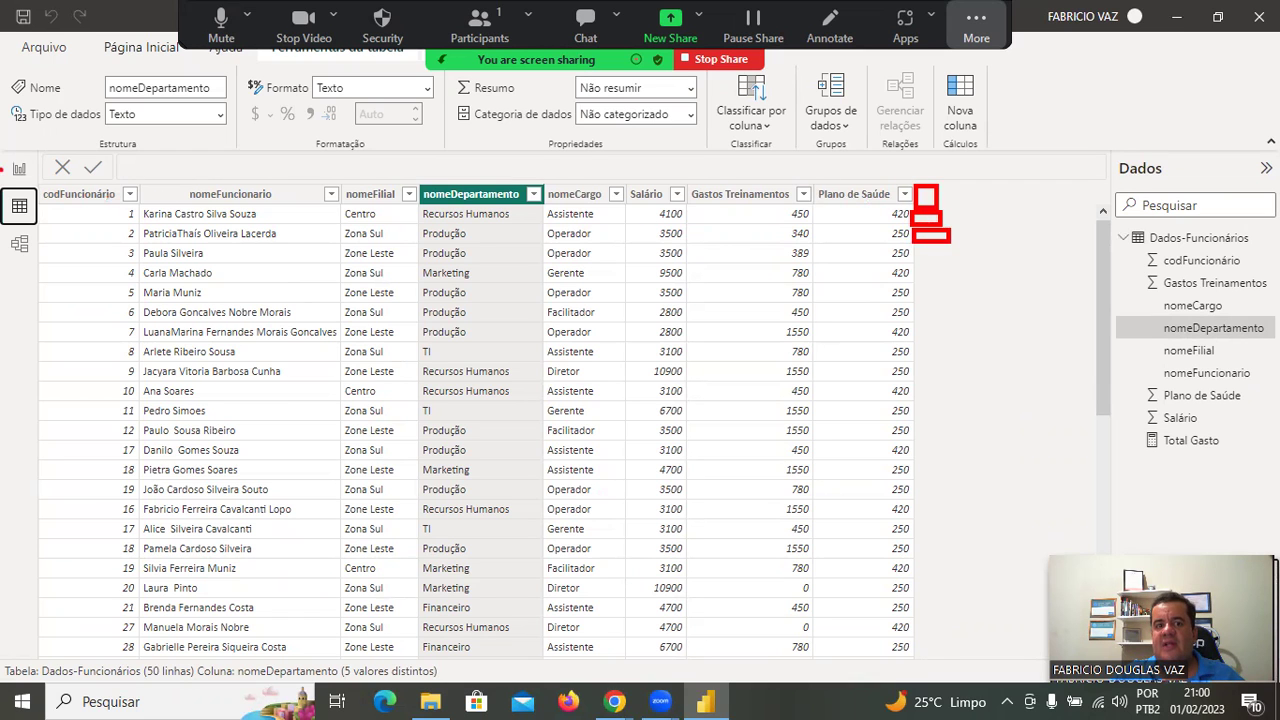
left_click(19, 169)
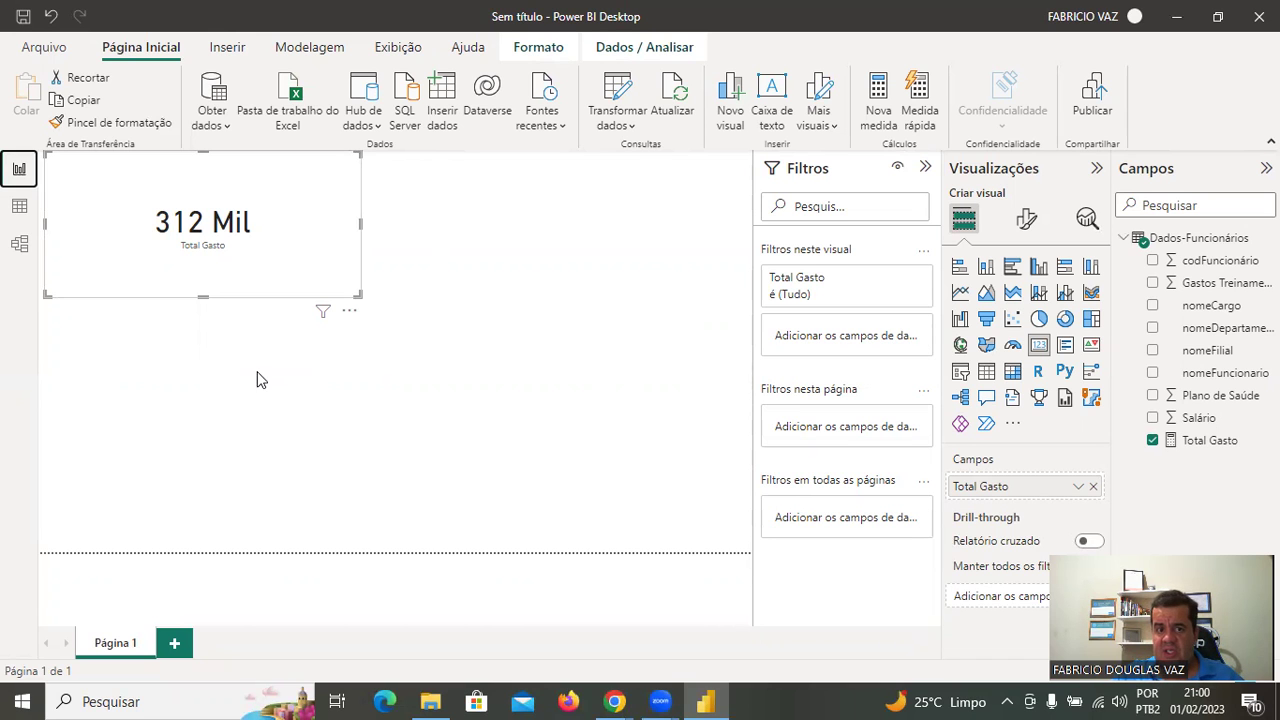
- Create a new calculated column in the Dados-Funcionários table and name it Gasto Funcionário in its formula
left_click(19, 205)
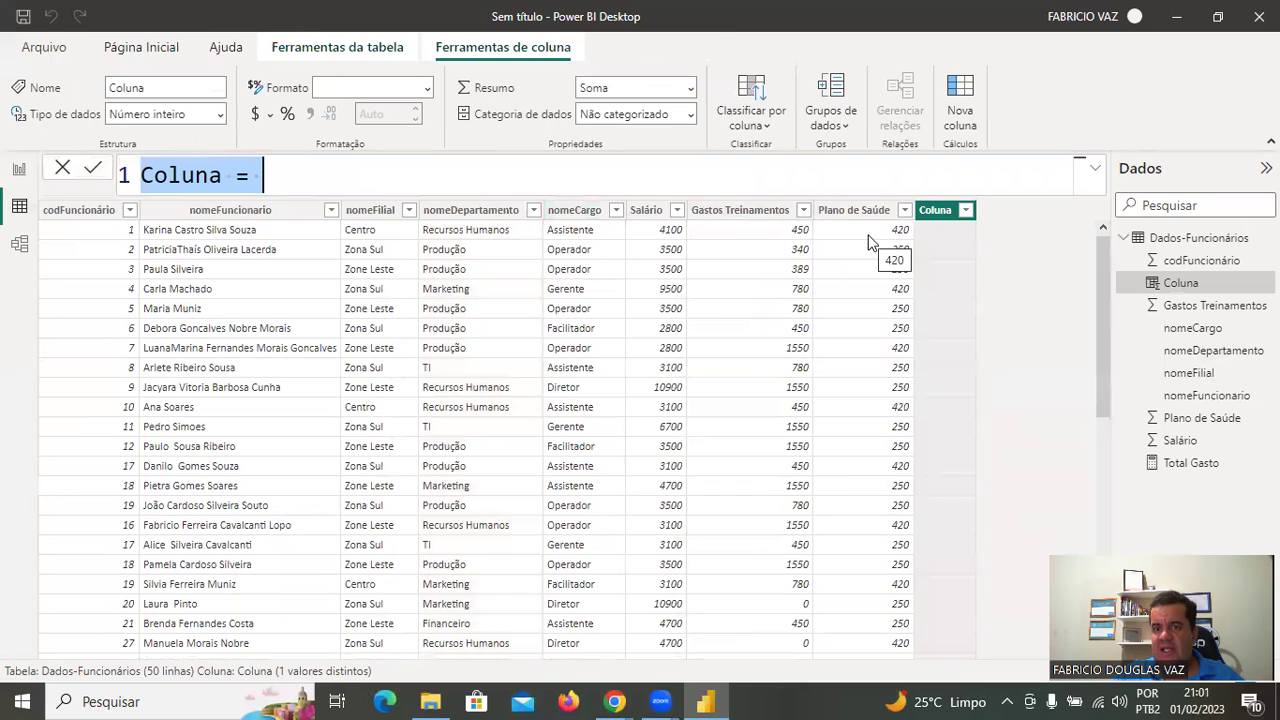
left_click(284, 178)
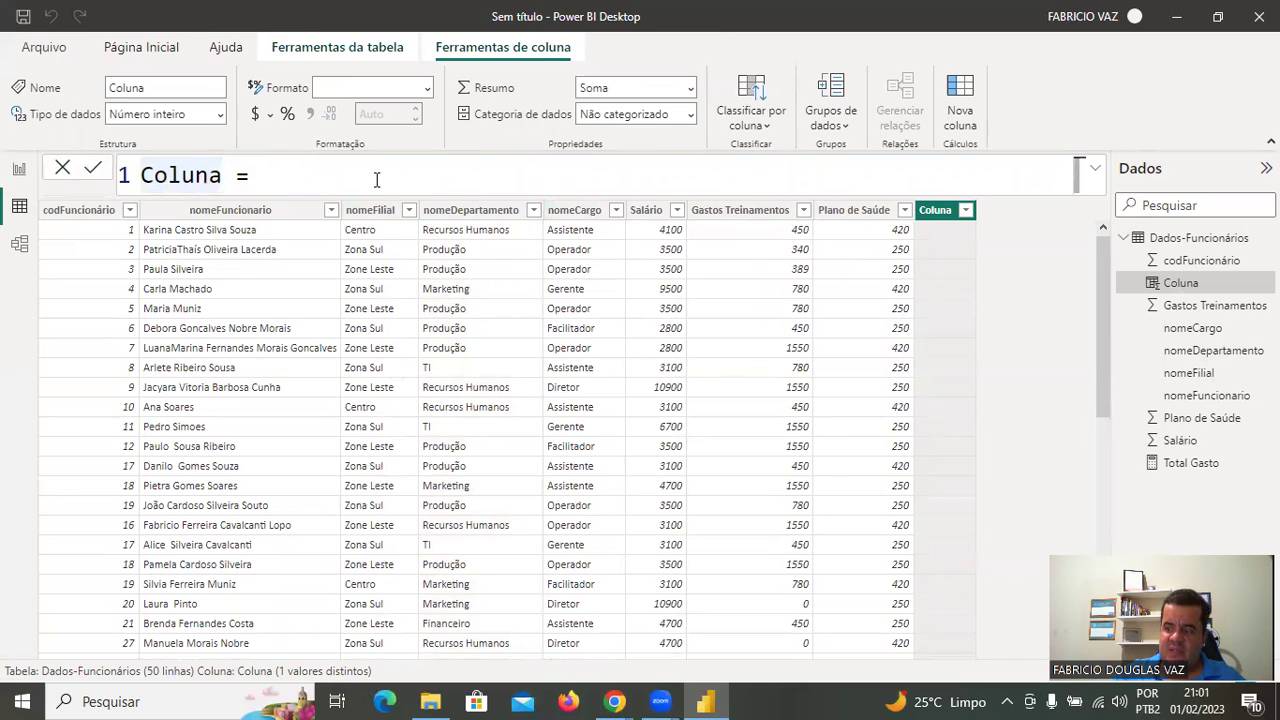
key("BackSpace")
key("BackSpace")
key("BackSpace")
key("BackSpace")
key("BackSpace")
key("BackSpace")
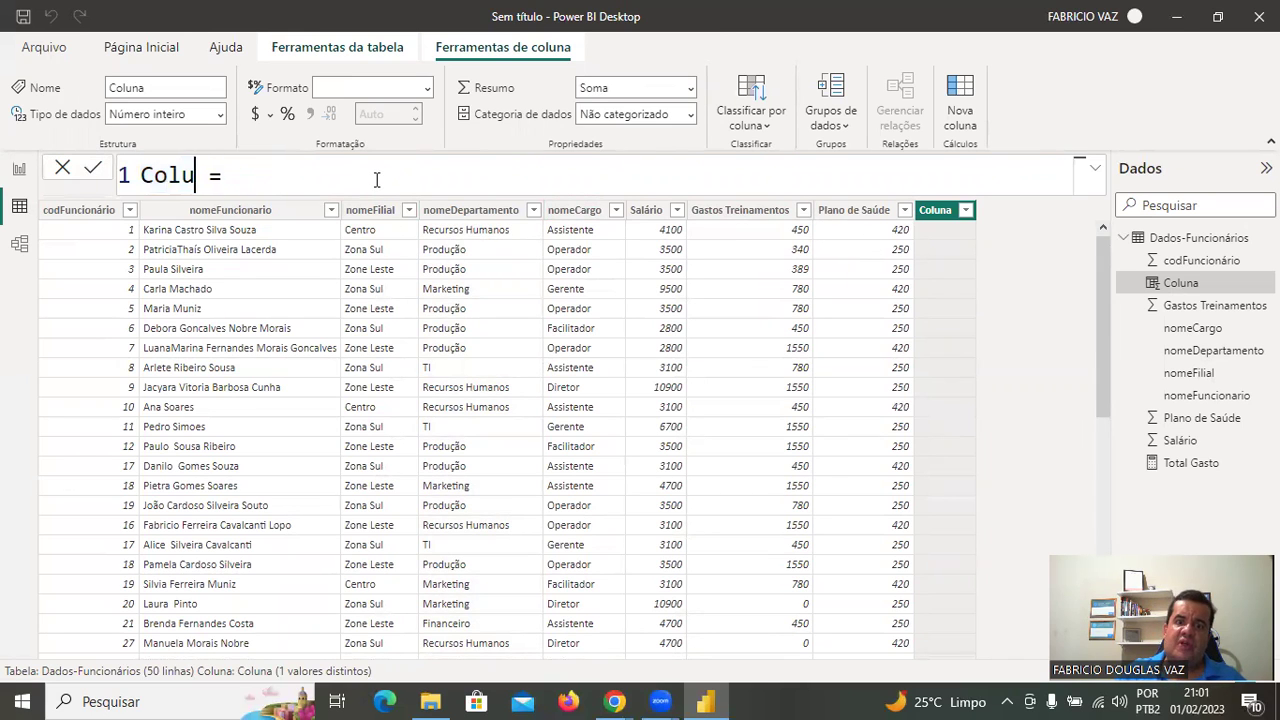
type("gaast")
key("BackSpace")
key("BackSpace")
key("BackSpace")
key("BackSpace")
key("BackSpace")
type("Gaas")
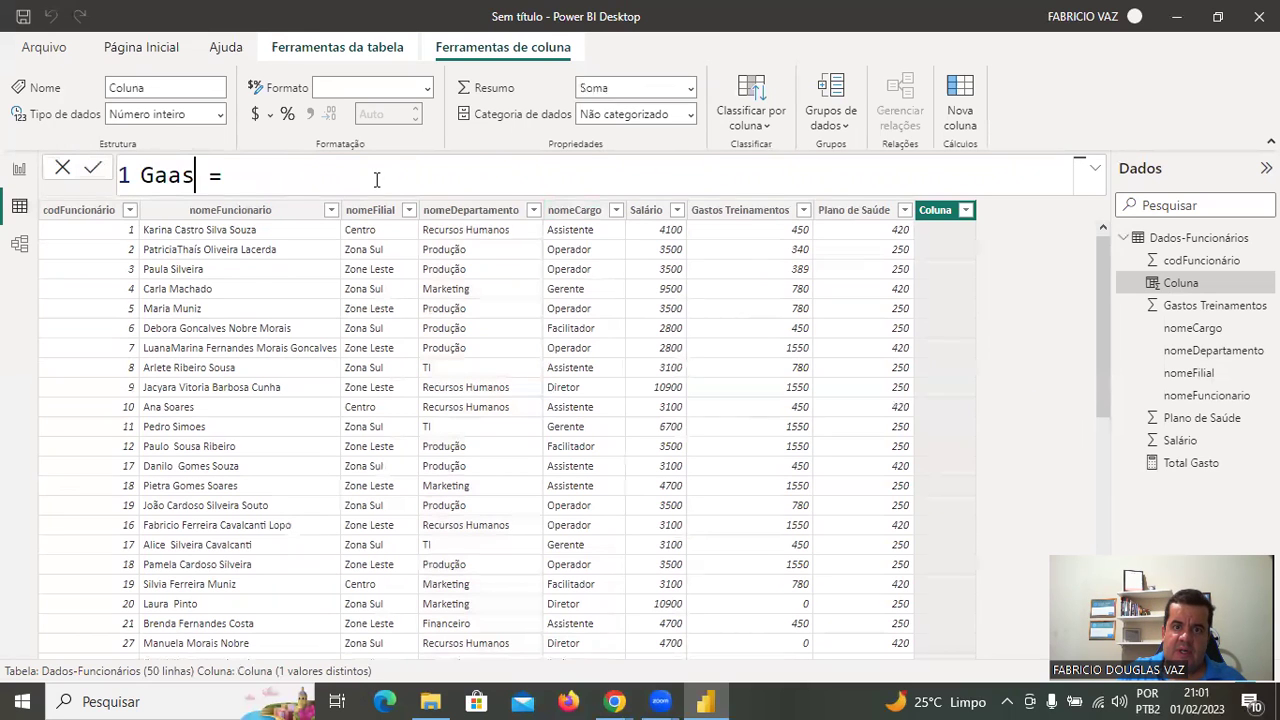
key("BackSpace")
key("BackSpace")
type("sto Funcionário = ")
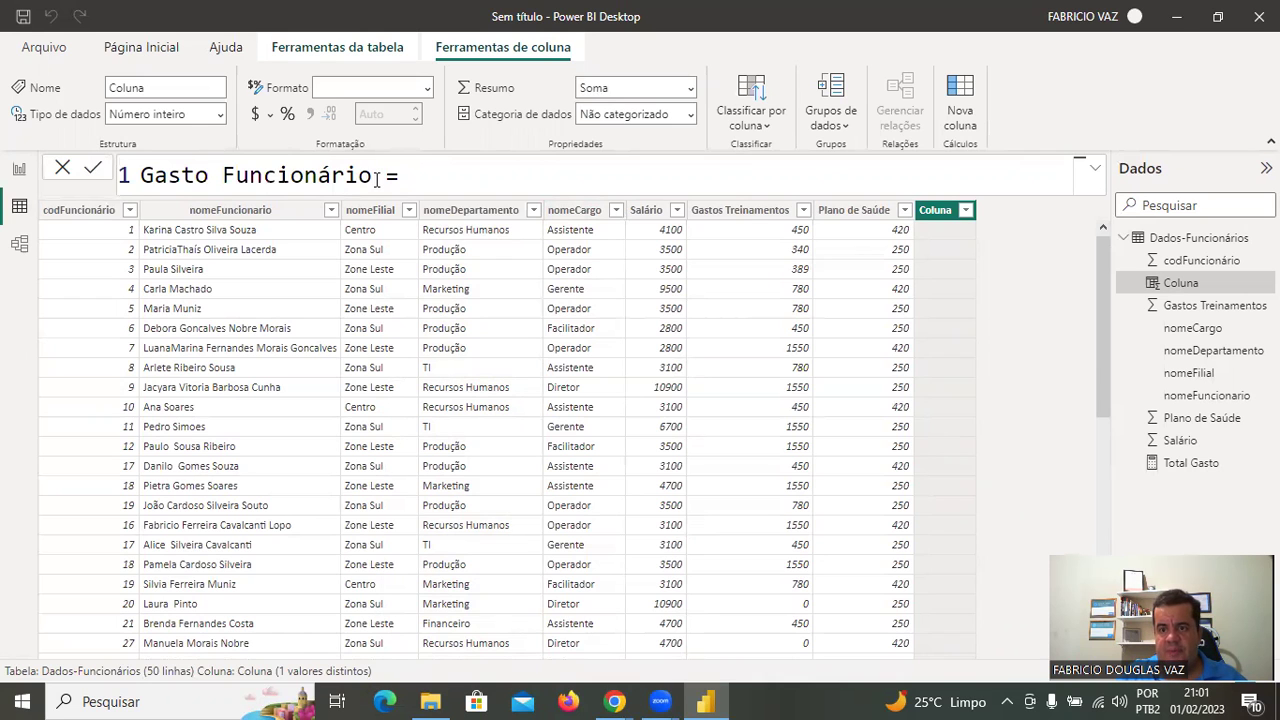
- Define Gasto Funcionário as the sum of the Salário, Gastos Treinamentos and Plano de Saúde columns and commit the formula
type("sa")
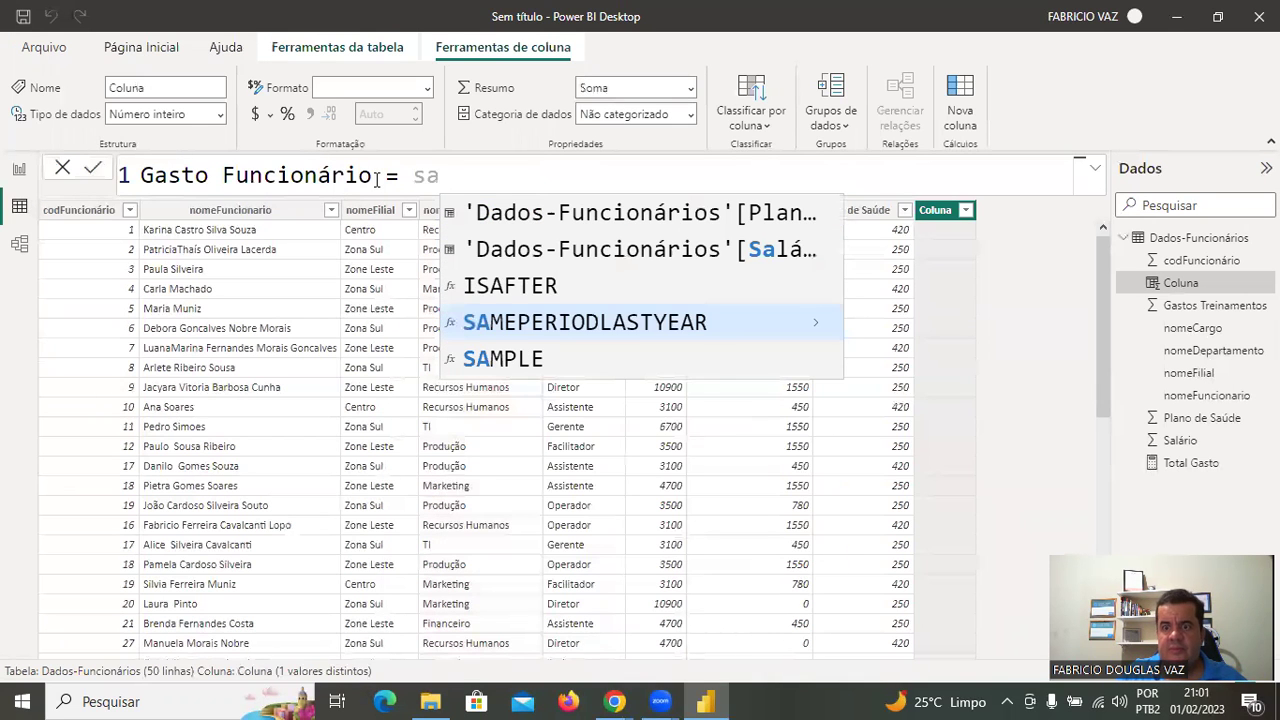
key("Up")
key("Up")
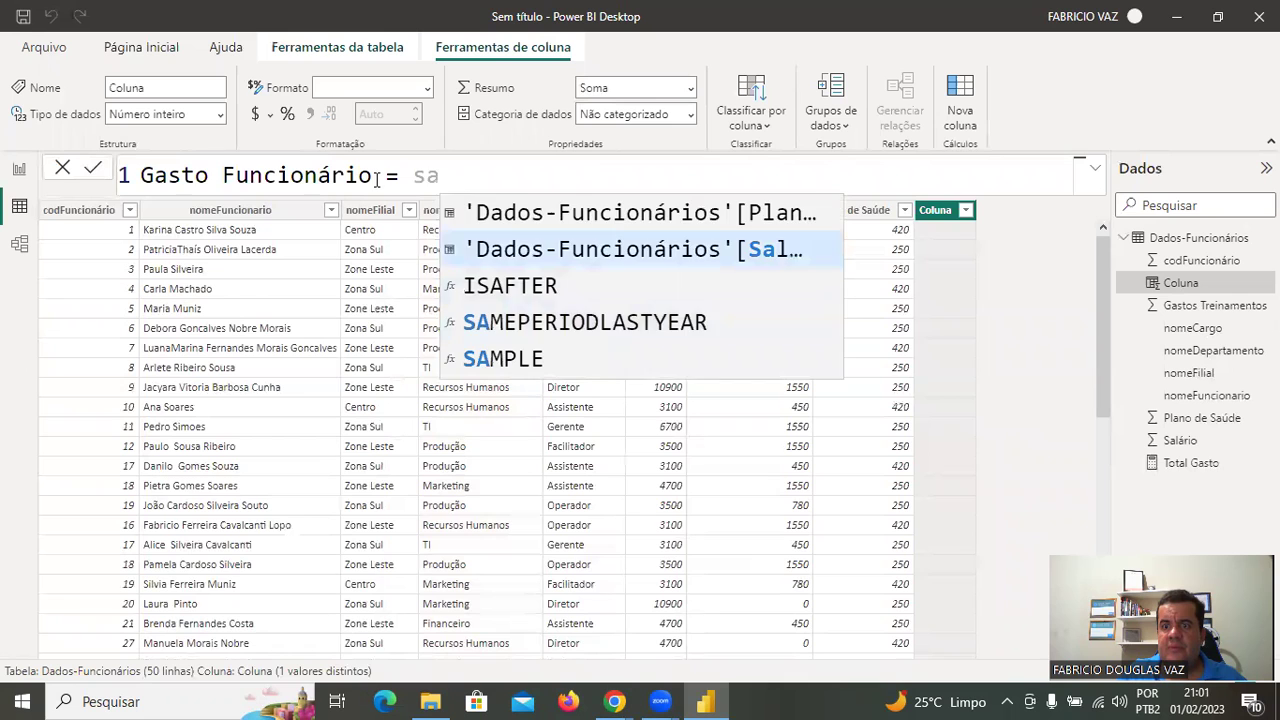
key("Tab")
type("+ ")
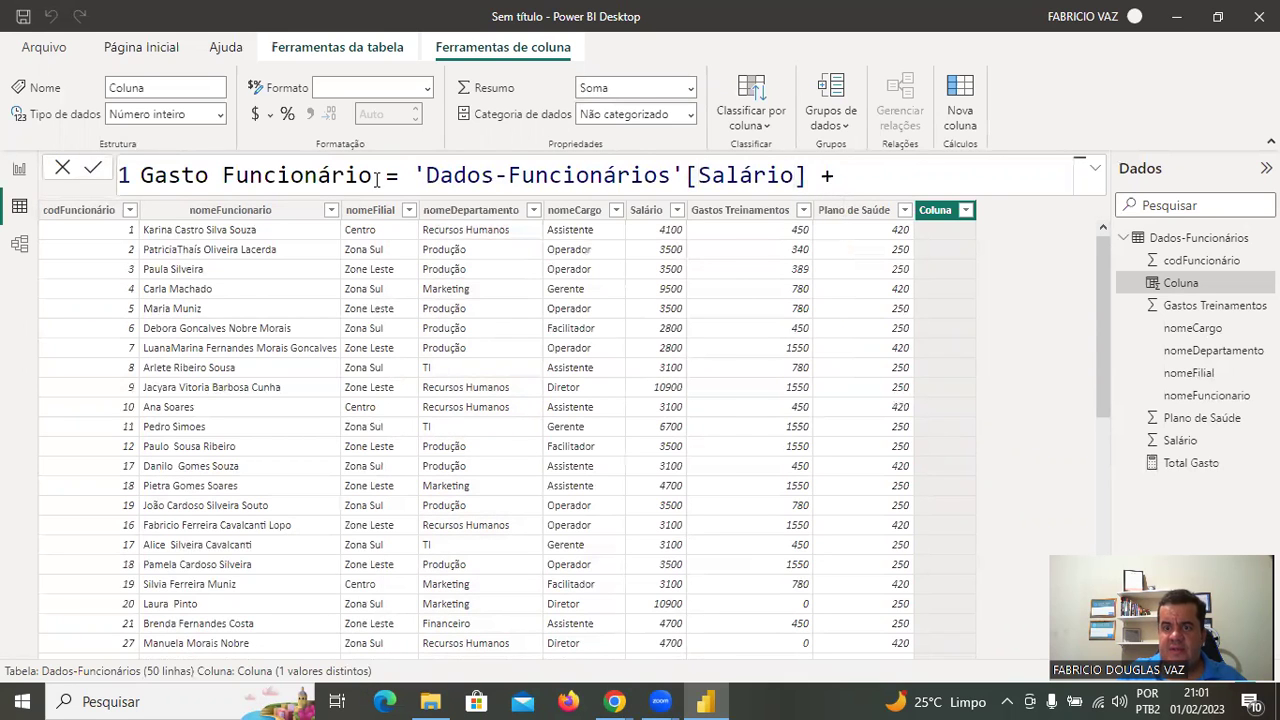
type("gas")
key("Tab")
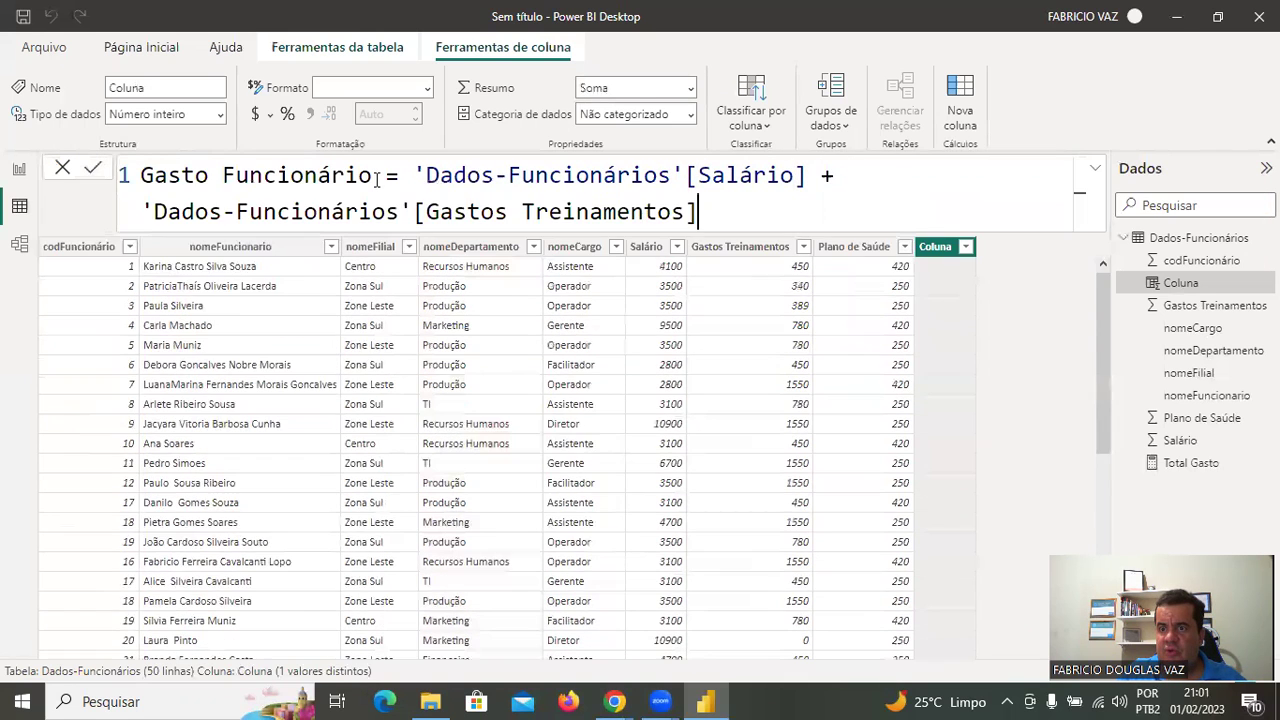
type("+ ")
type("pla")
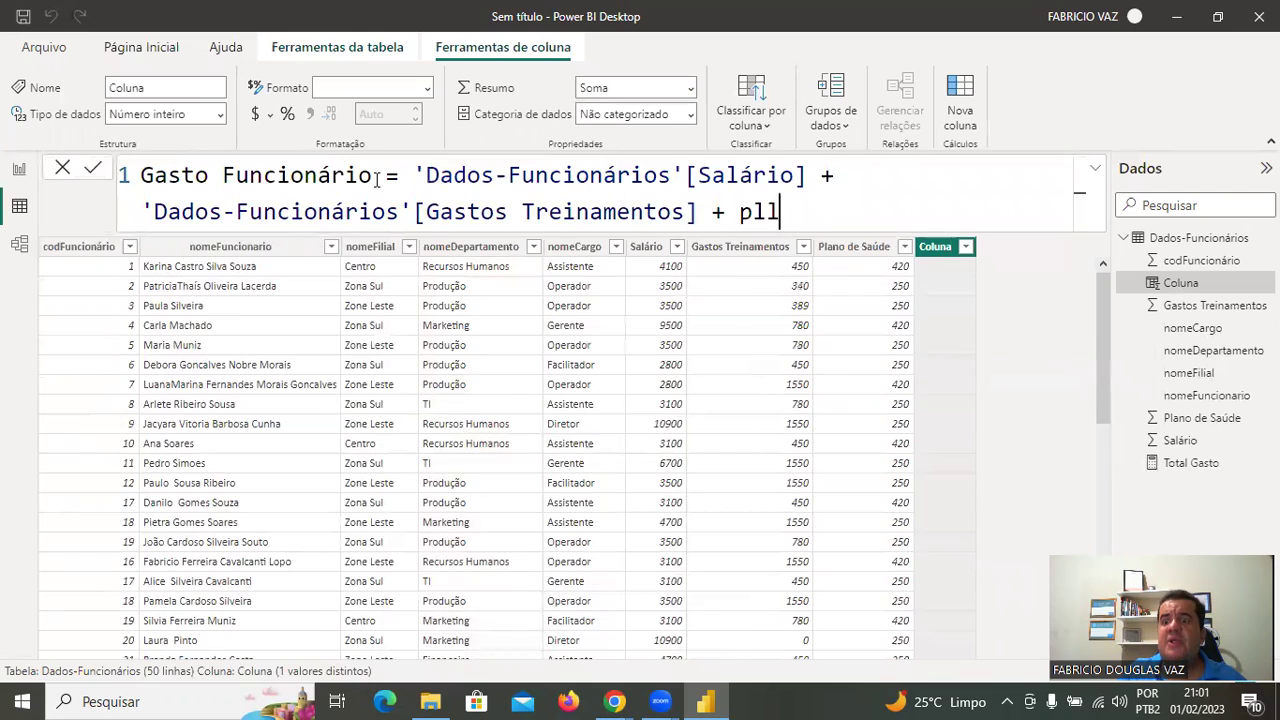
key("Tab")
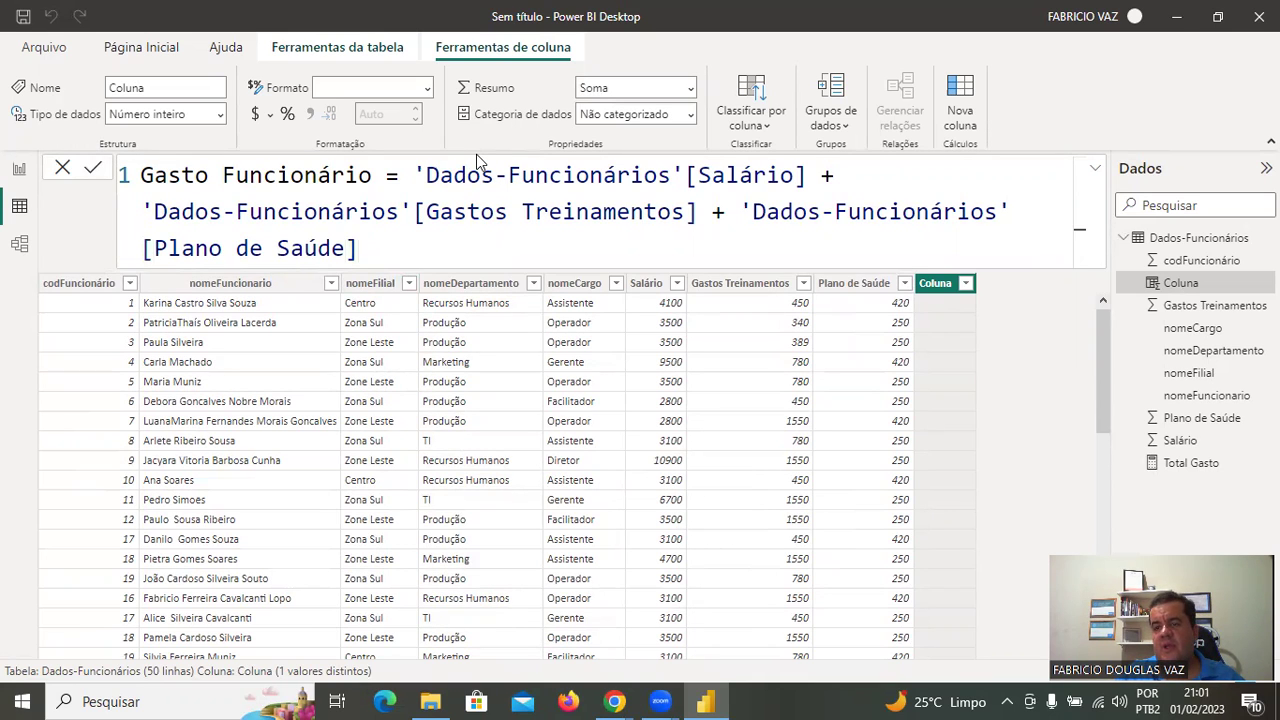
key("Return")
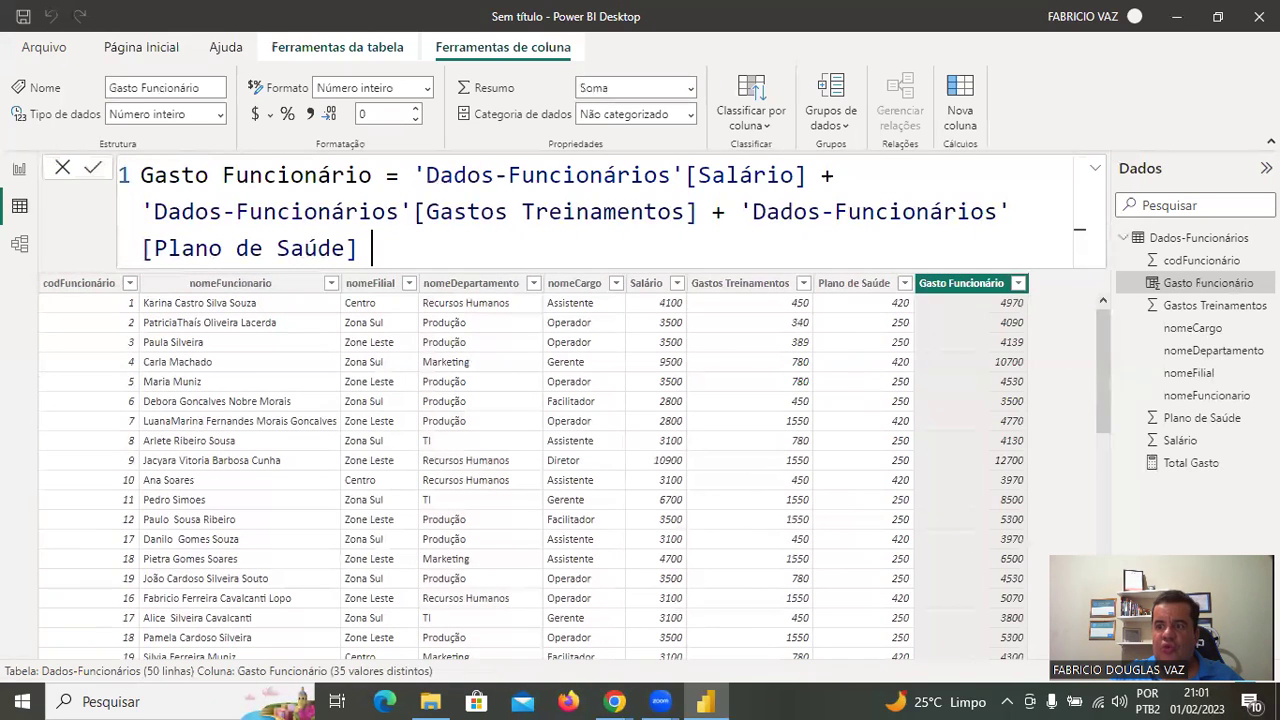
- Compare the Gasto Funcionário column with the Salário, Gastos Treinamentos and Plano de Saúde values in each row
left_click(1200, 240)
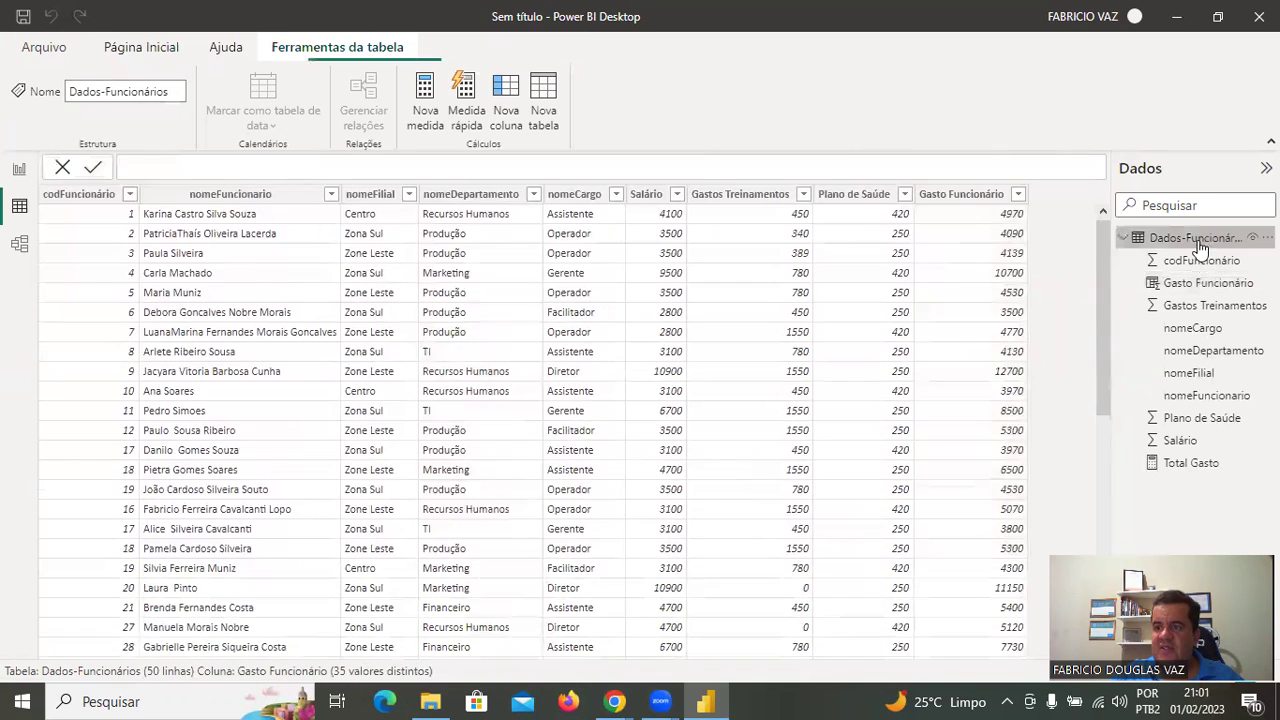
left_click(965, 194)
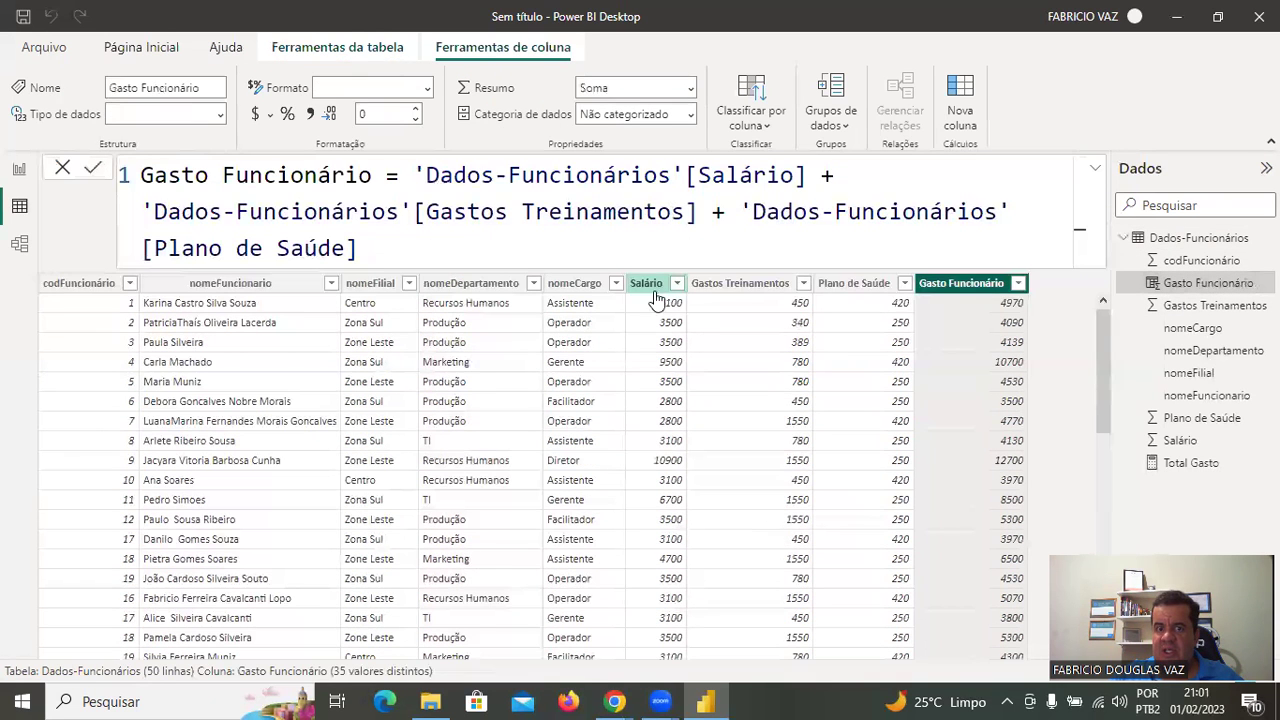
left_click(680, 312)
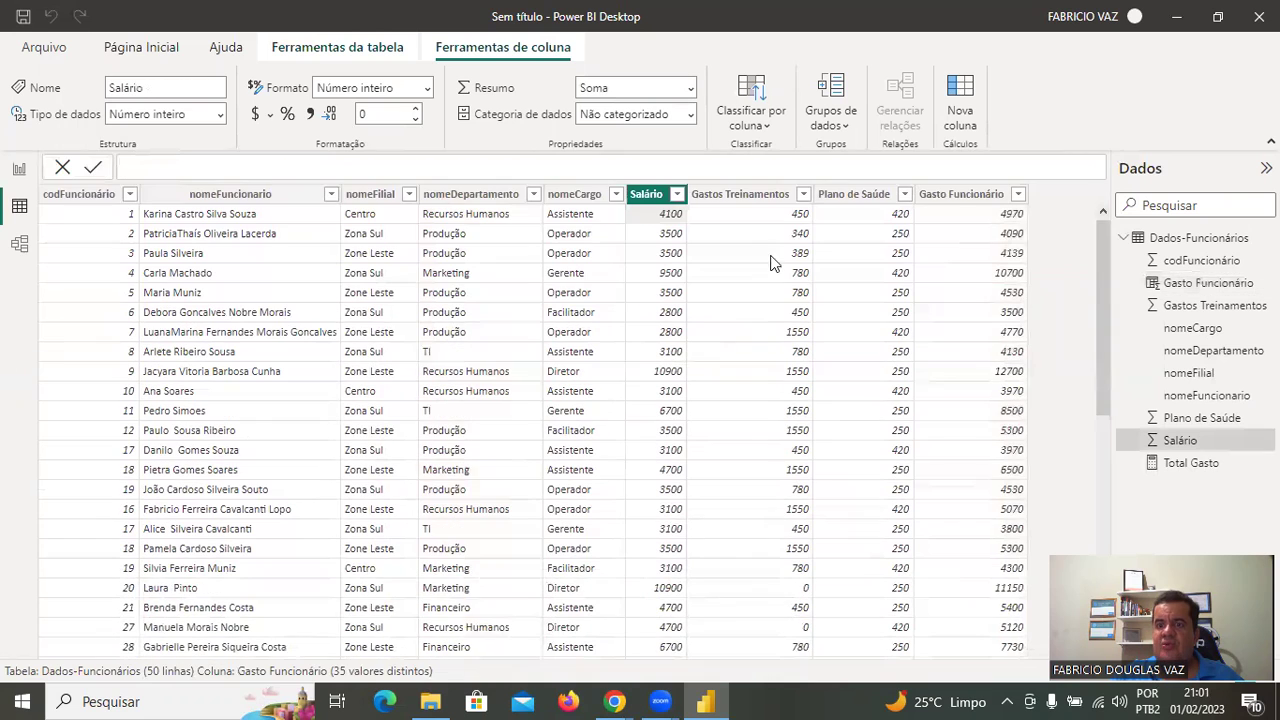
left_click(780, 212)
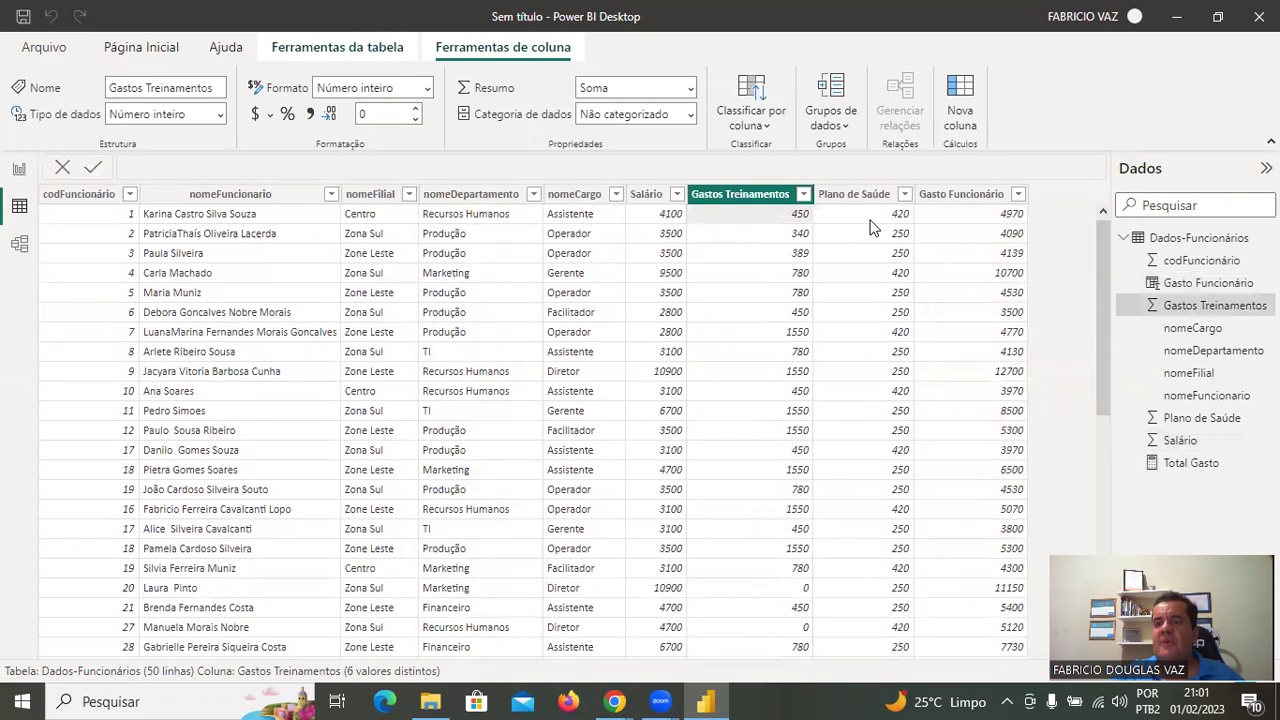
left_click(870, 225)
left_click(980, 222)
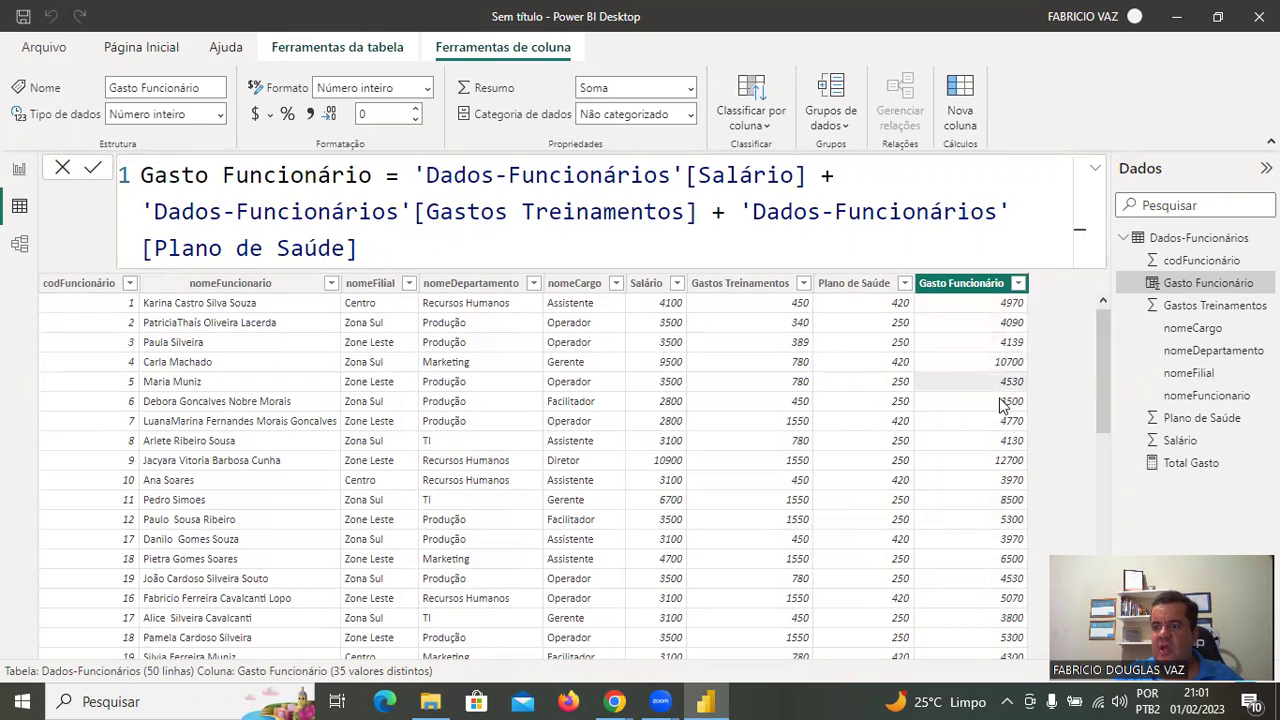
- Add a second card to the report page beside the Total Gasto card and fill it with the Gasto Funcionário column
left_click(19, 169)
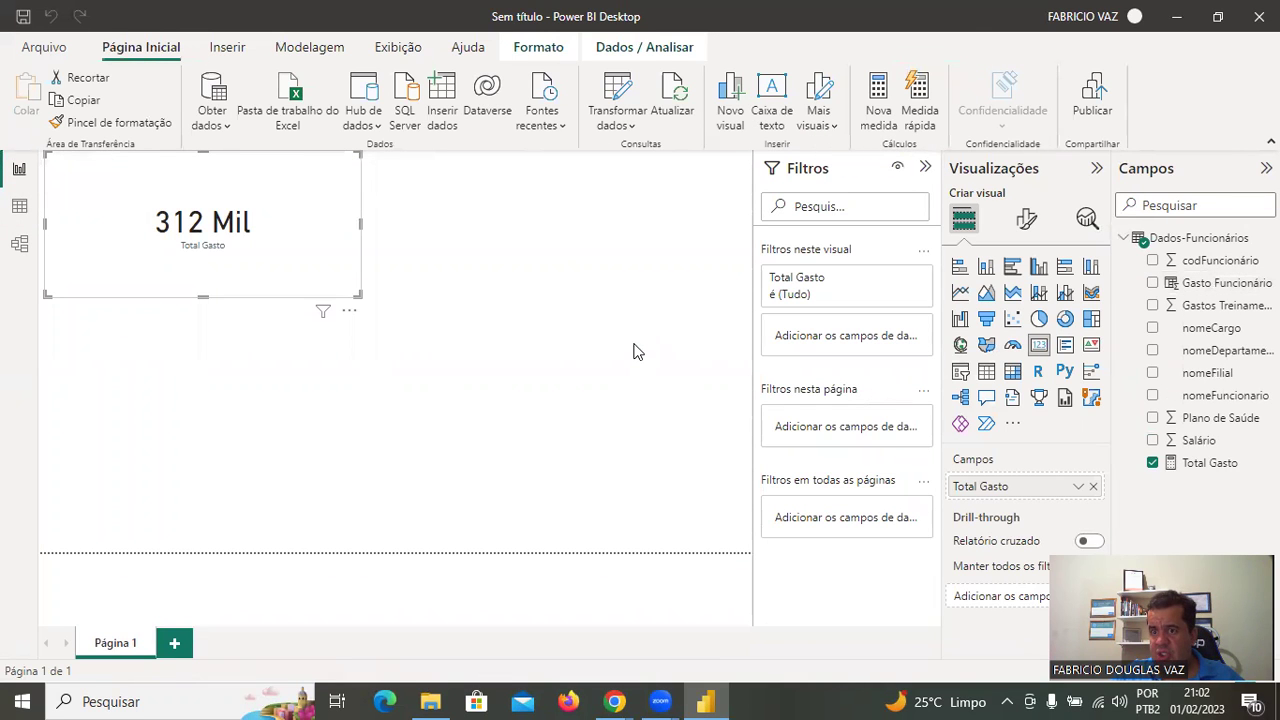
left_click(487, 315)
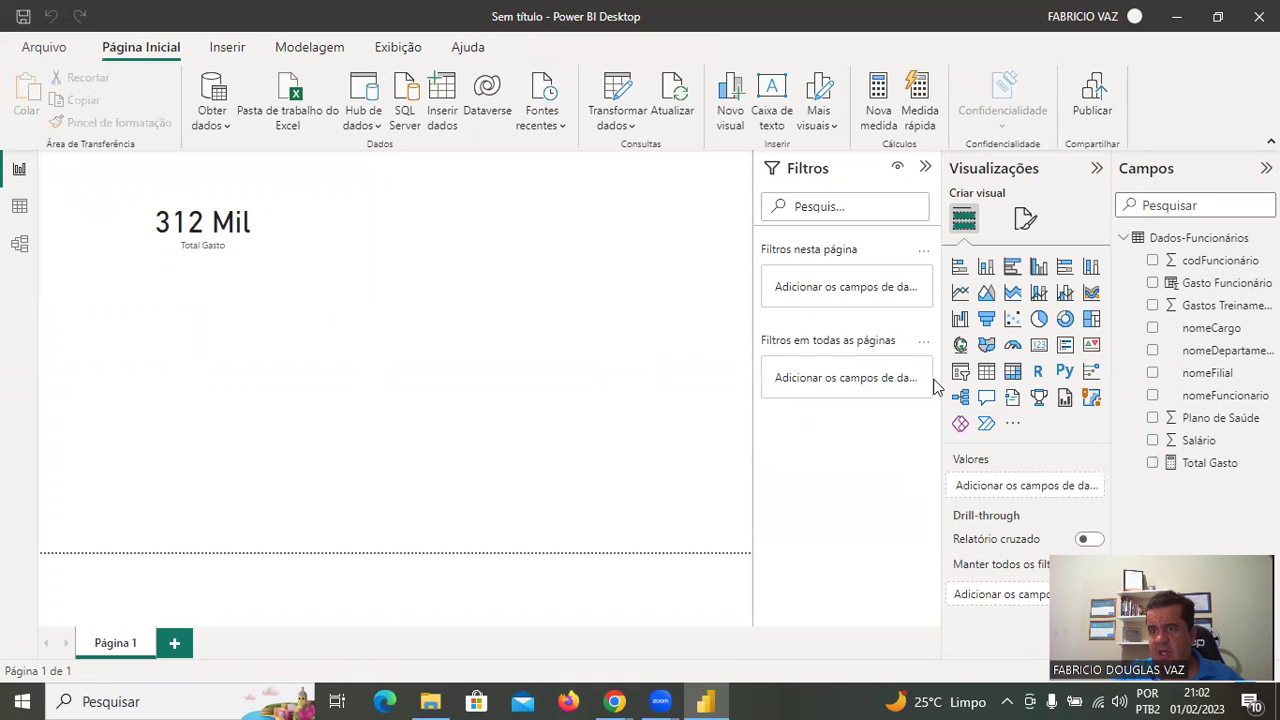
left_click(1038, 346)
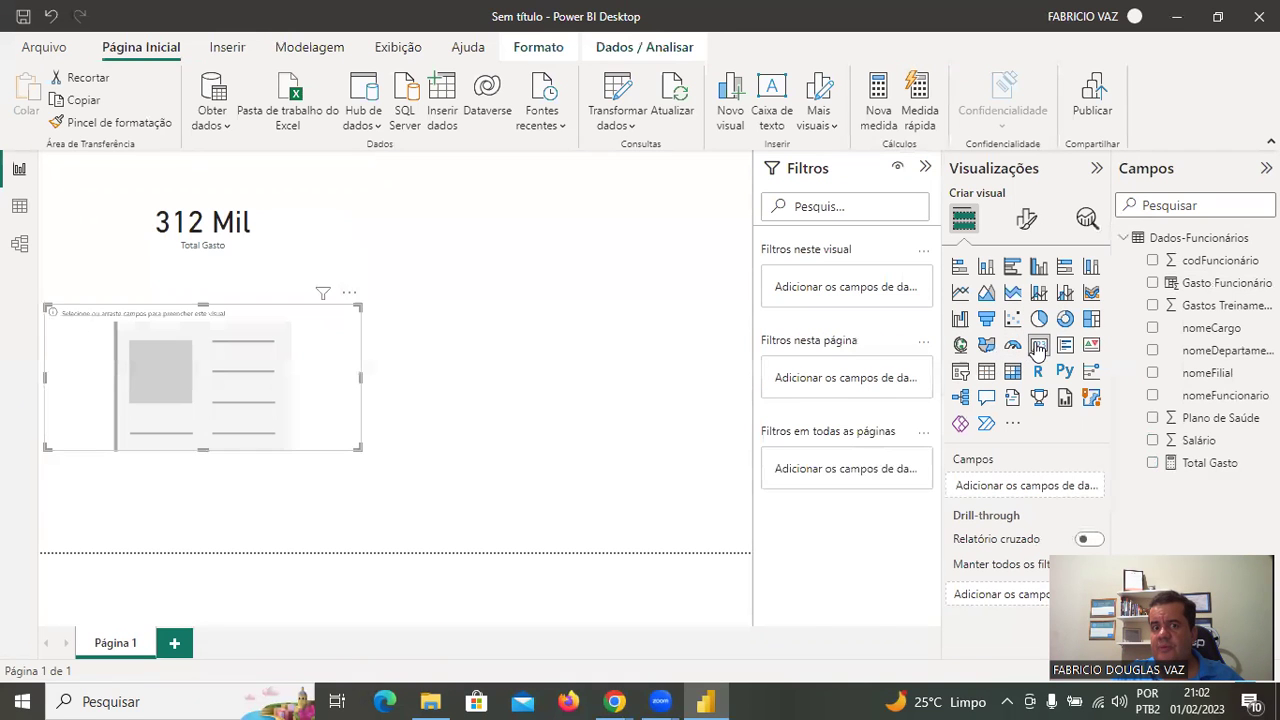
left_click_drag(300, 384, 560, 225)
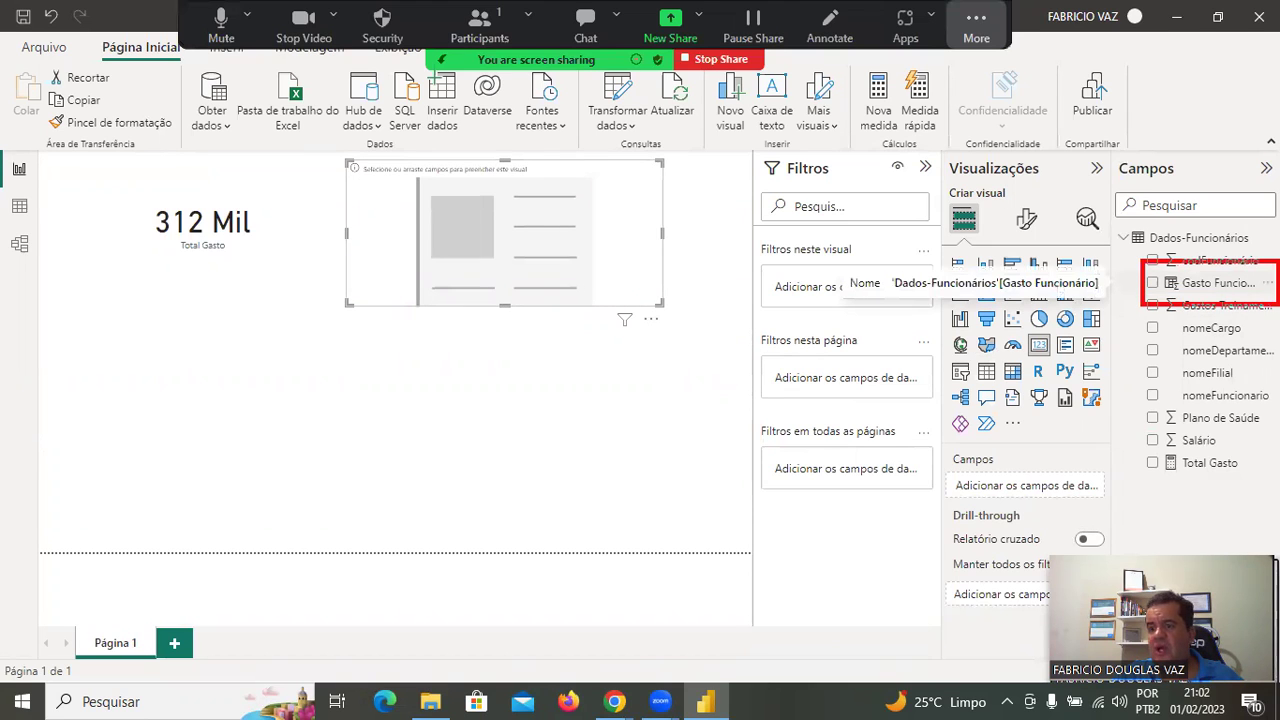
left_click_drag(1225, 286, 541, 258)
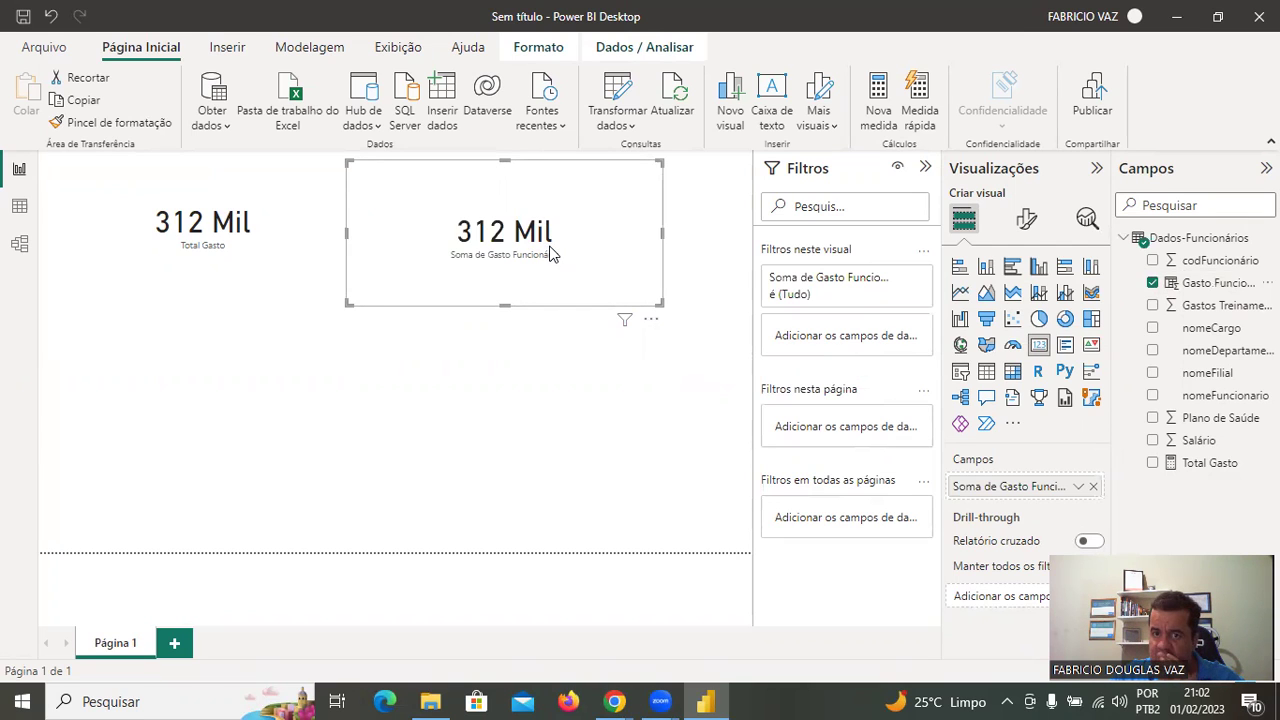
- Review the Gasto Funcionário column and its formula in the data table, and select the Dados-Funcionários table
left_click(19, 208)
left_click(988, 285)
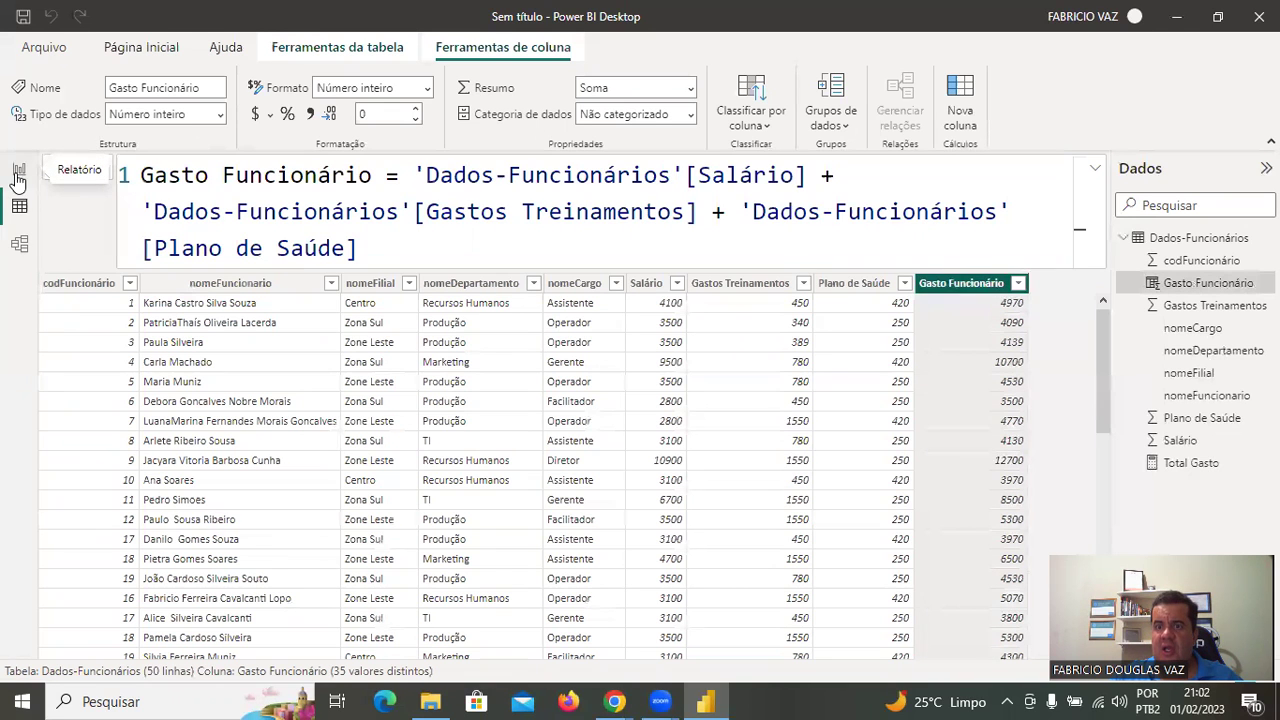
left_click(1173, 240)
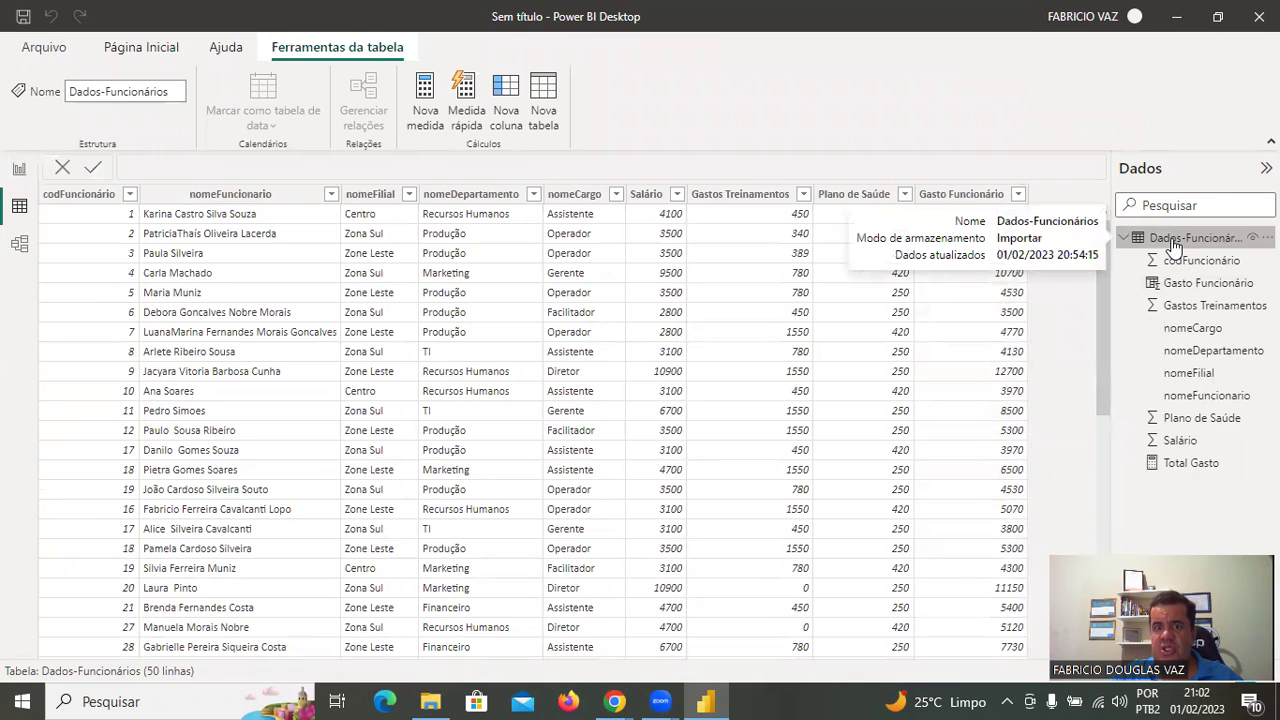
left_click_drag(707, 83, 410, 86)
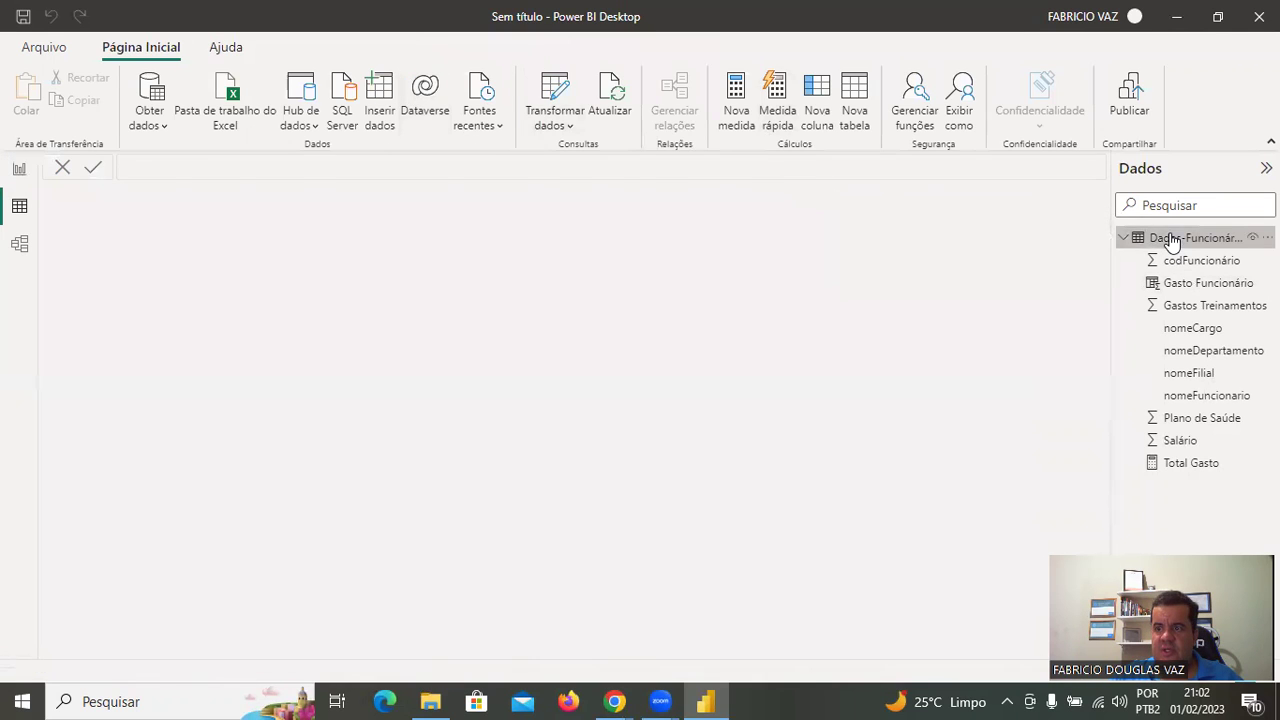
- Create a new measure in the Dados-Funcionários table
left_click(1173, 240)
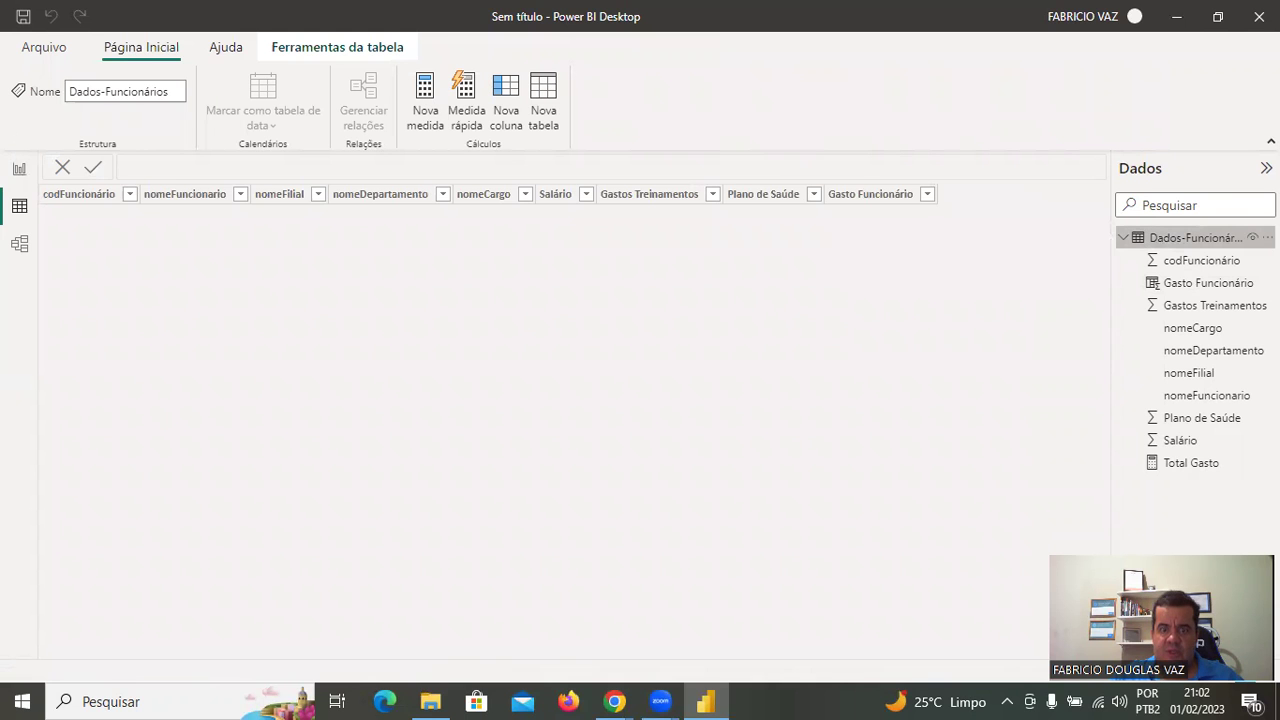
mouse_move(395, 66)
left_mouse_down()
mouse_move(396, 100)
mouse_move(398, 64)
left_mouse_up()
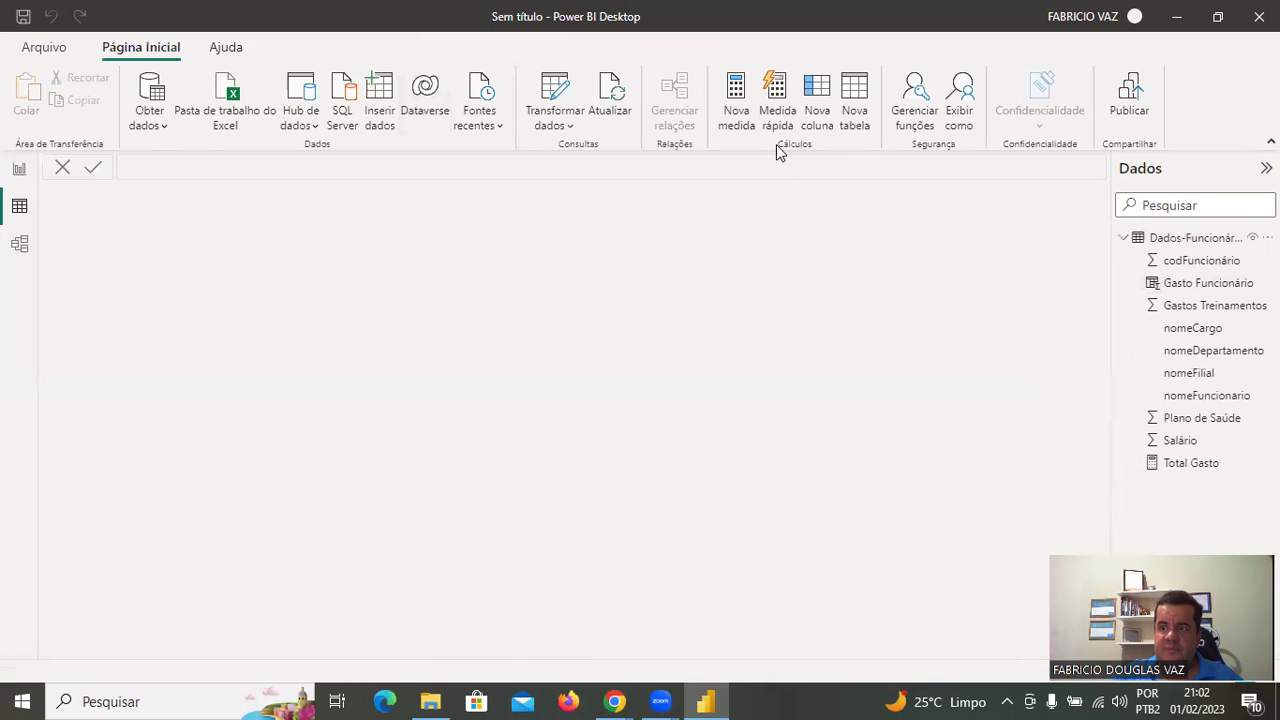
left_click(1170, 243)
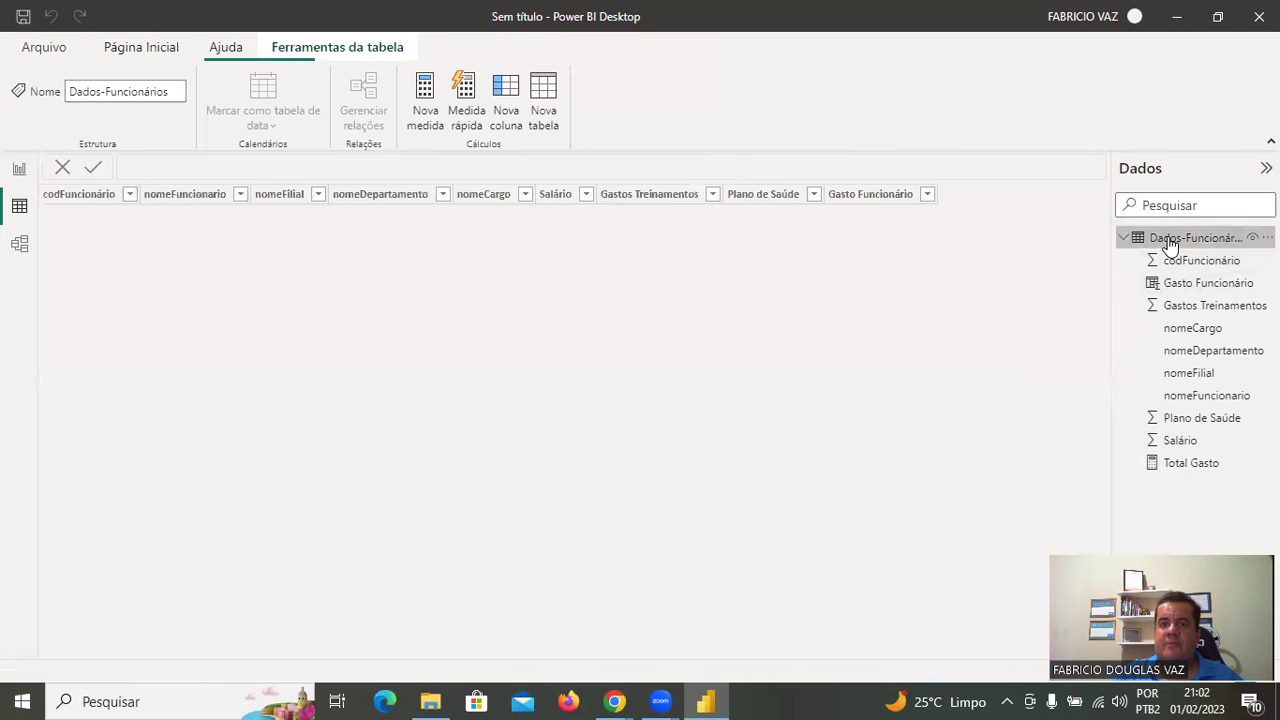
left_click(422, 94)
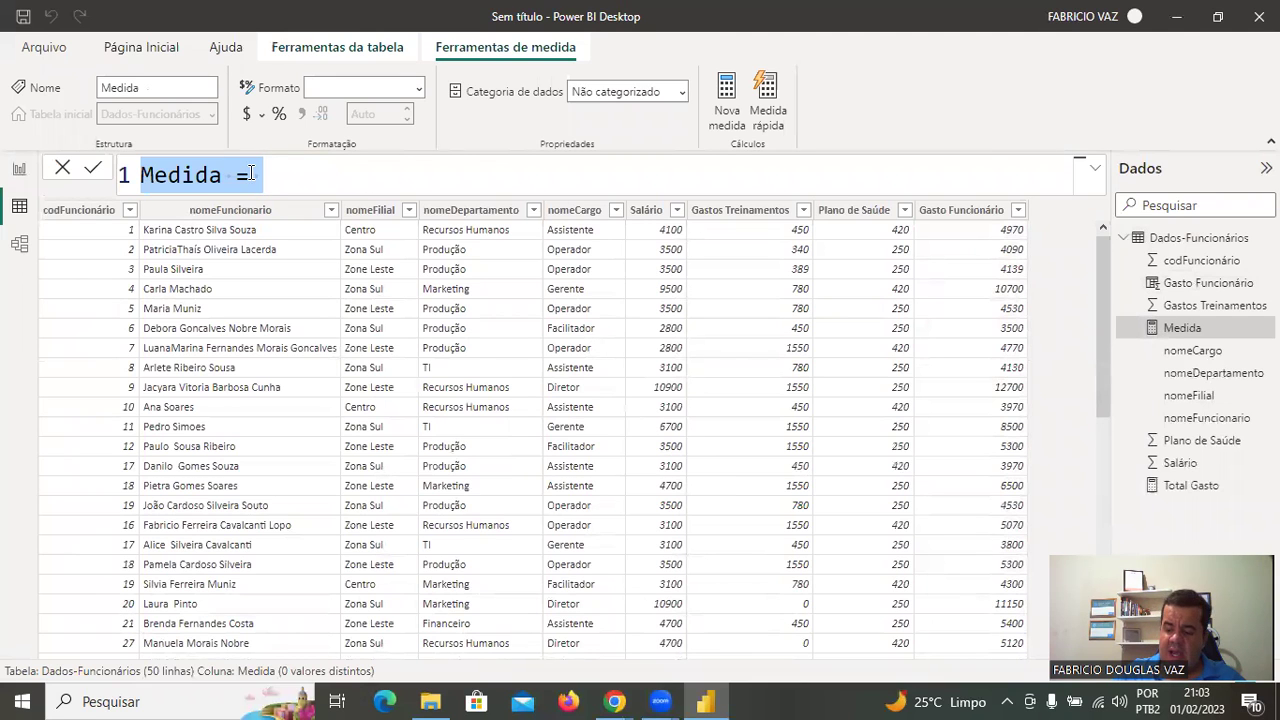
- Replace the default measure name in the formula with Total Gasto 2, keeping the equals sign
left_click(250, 174)
key("Home")
type("Total ")
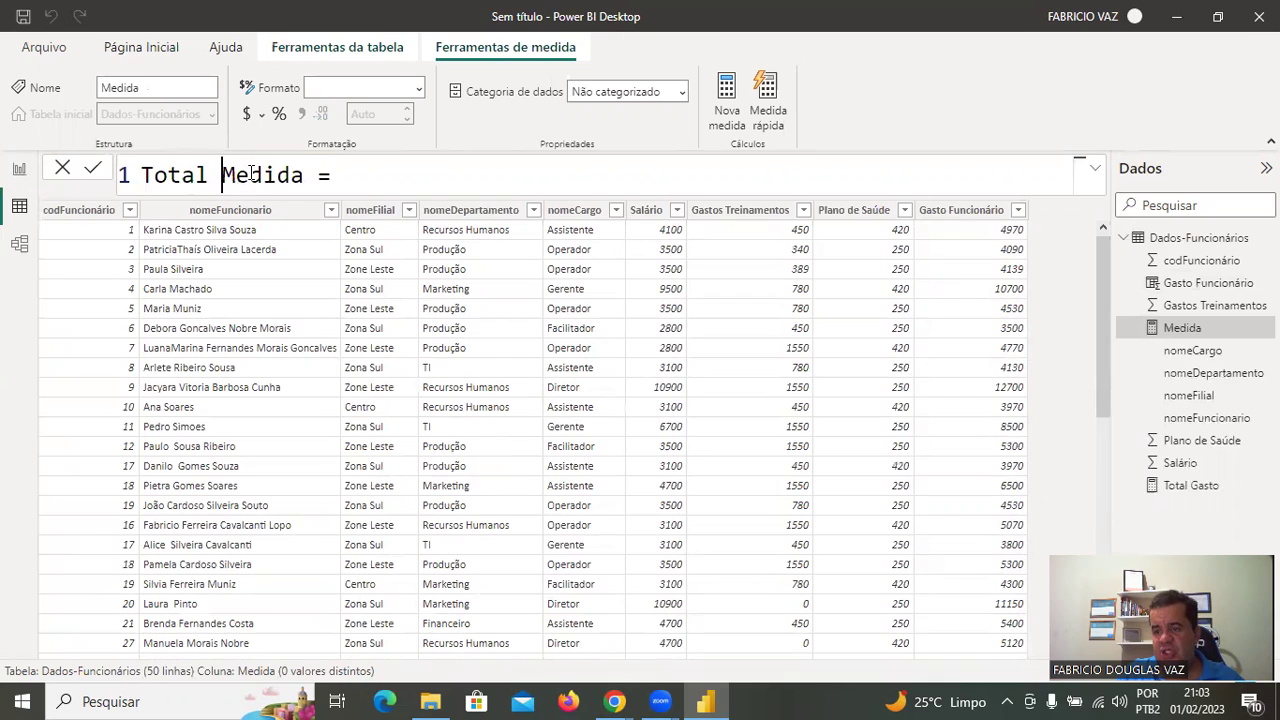
type("Gast")
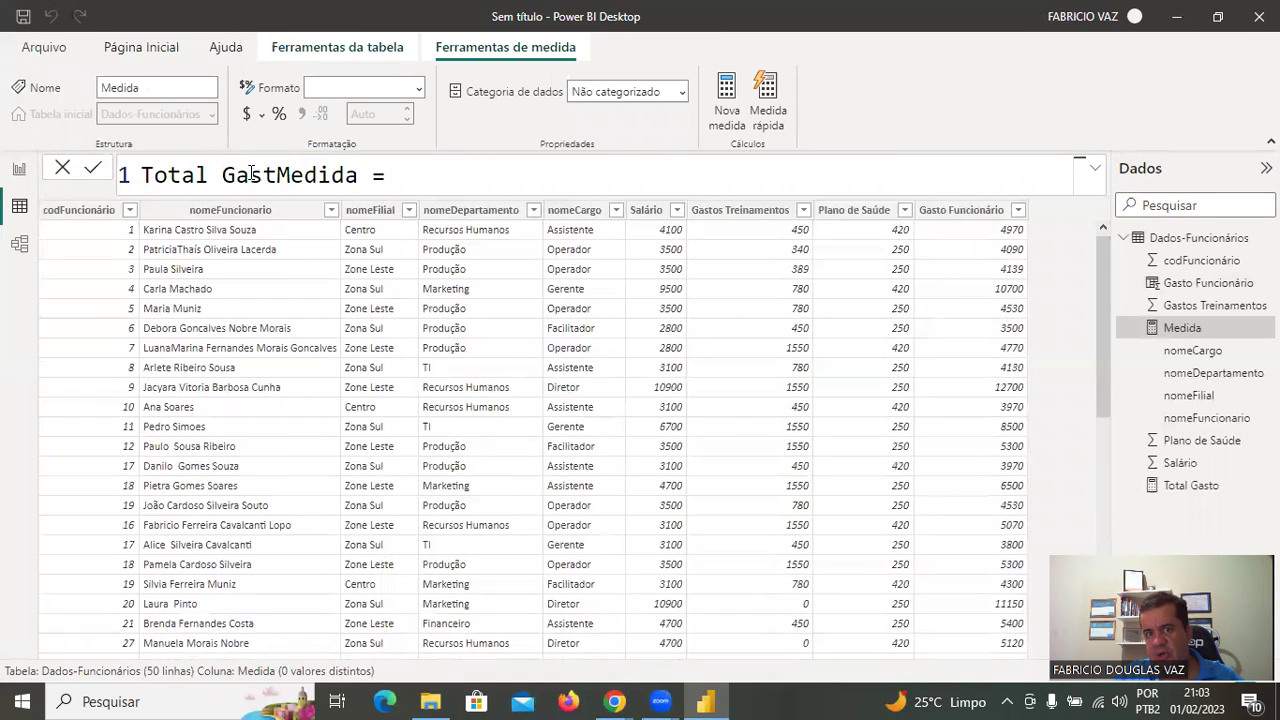
type("o")
key("shift+Return")
key("Delete")
key("Delete")
key("Delete")
key("Delete")
key("Delete")
key("Delete")
key("BackSpace")
key("BackSpace")
type("o 2")
key("Right")
key("Right")
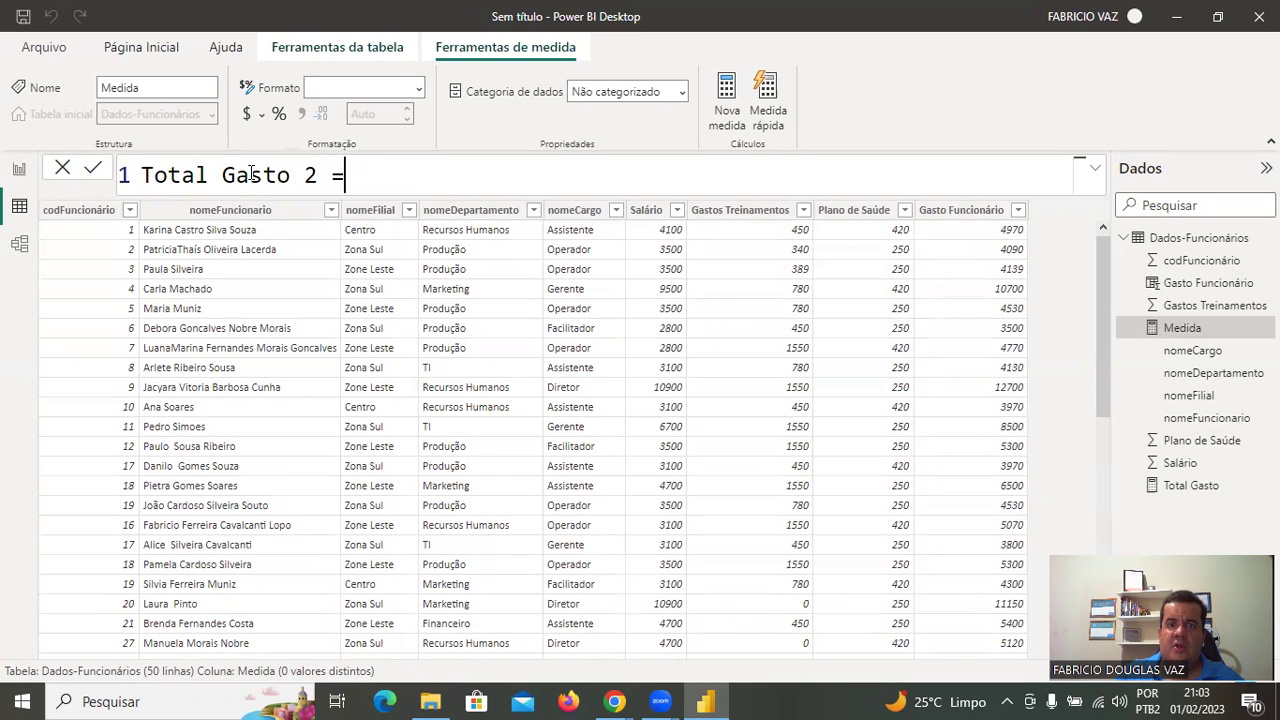
- Define Total Gasto 2 as the SUM of the Gasto Funcionário column in Dados-Funcionários and commit the formula
type("s")
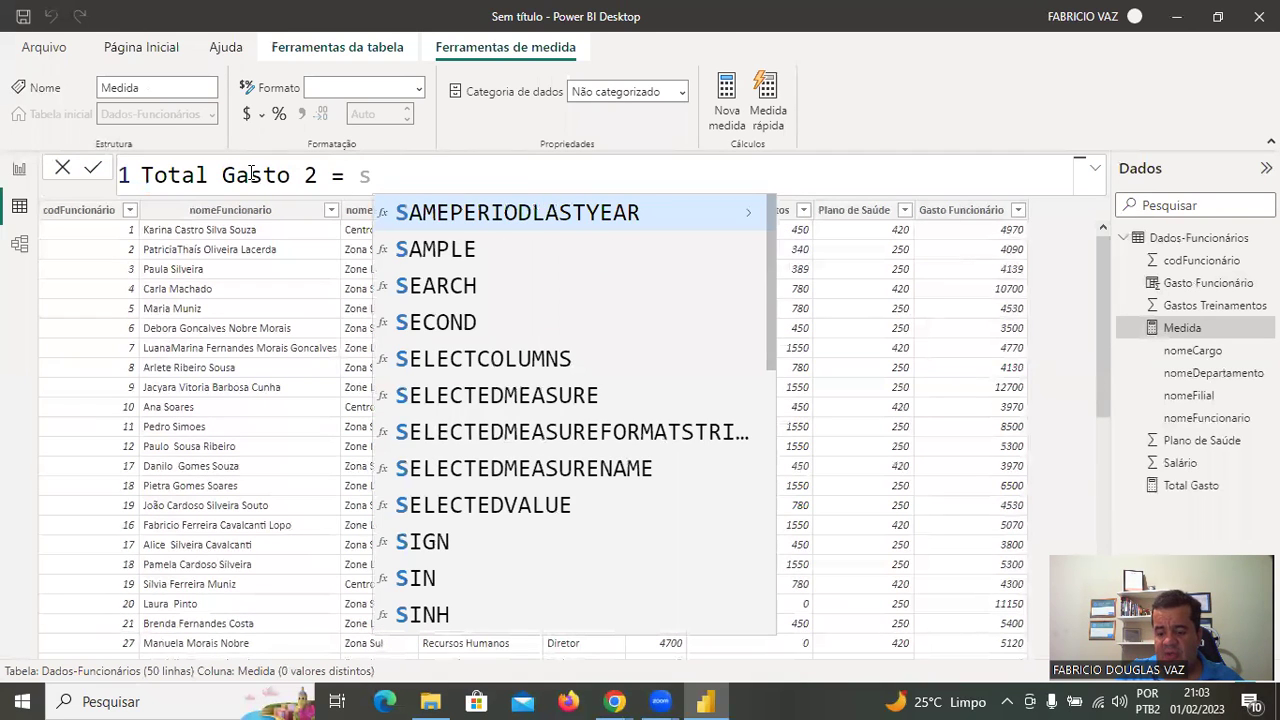
type("um")
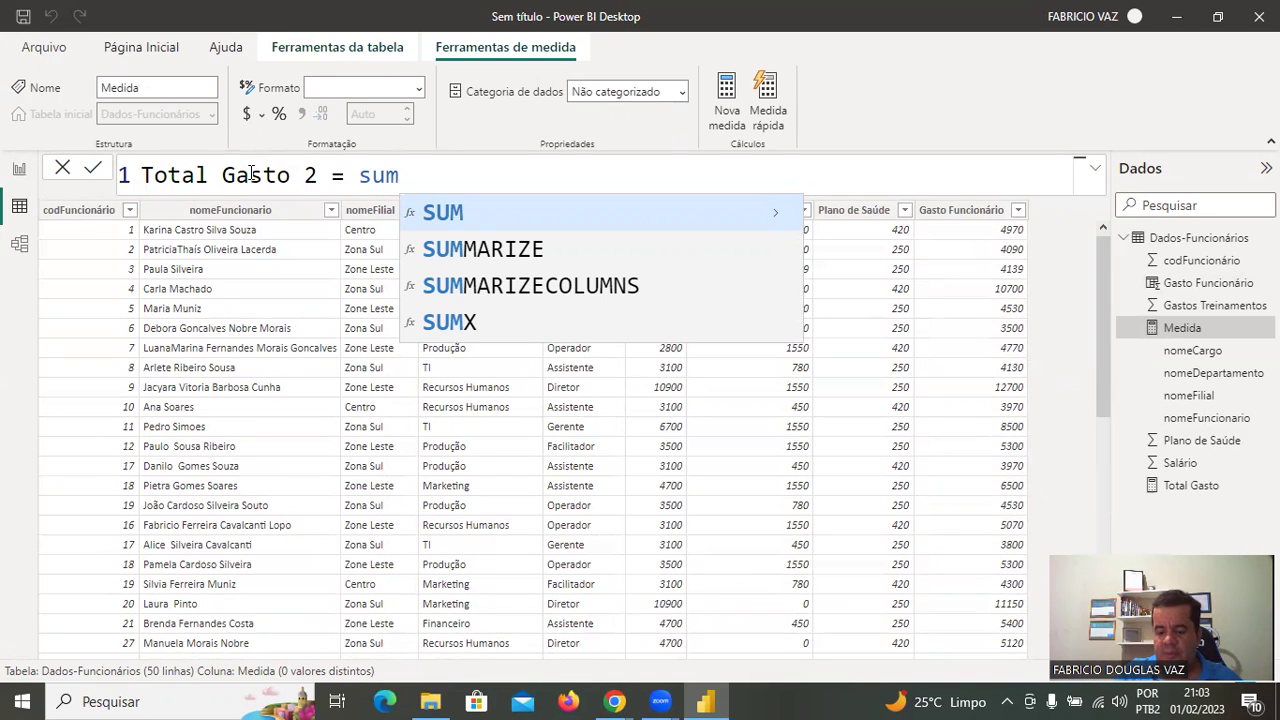
type("(")
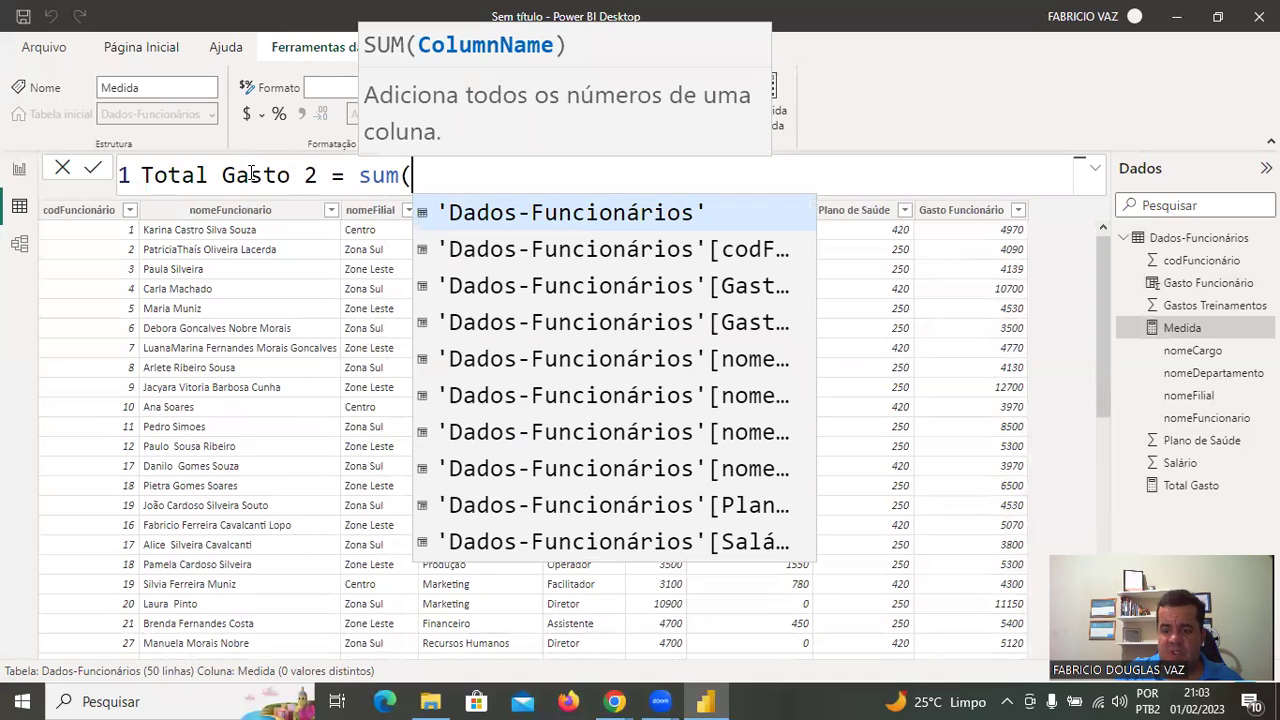
type("gas")
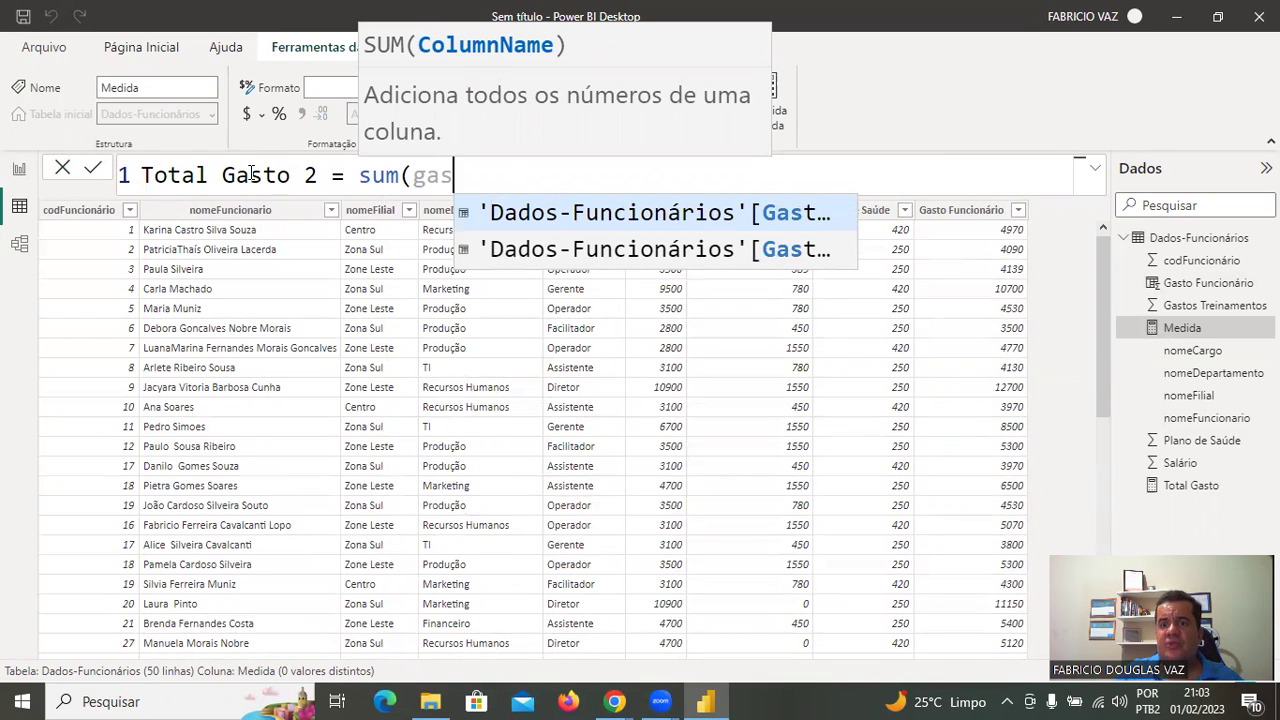
key("Tab")
type(")")
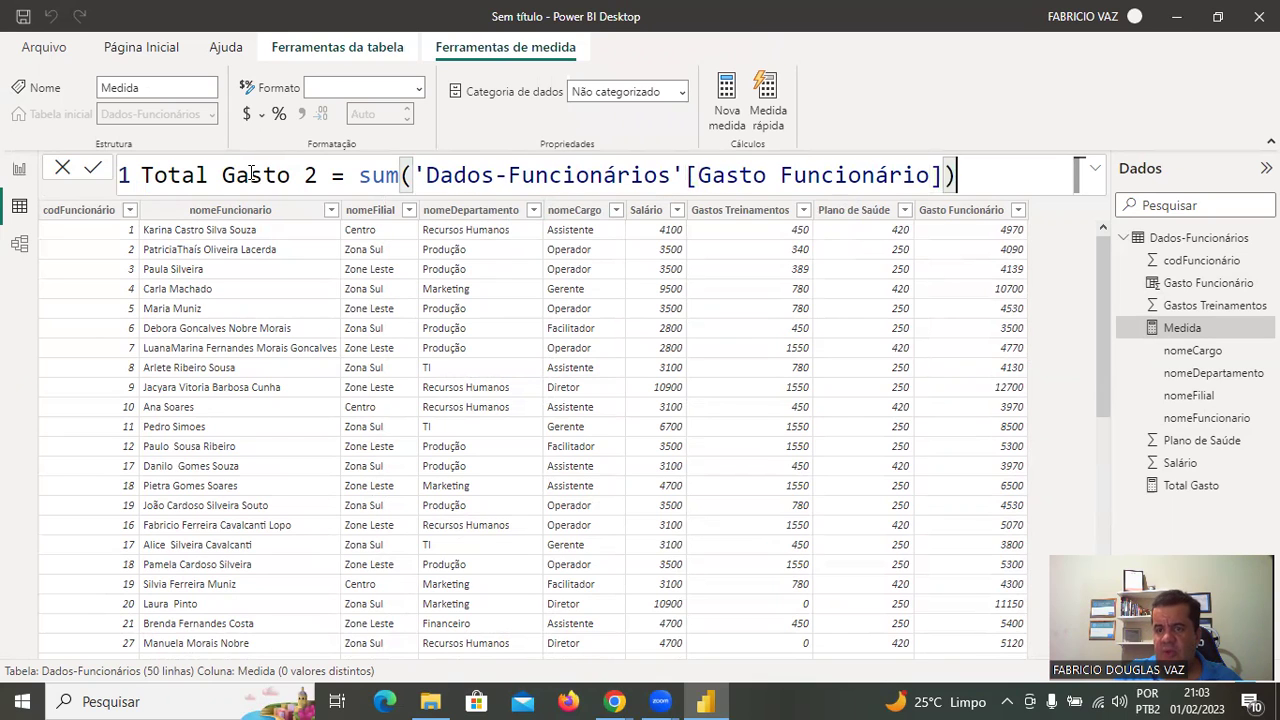
key("Return")
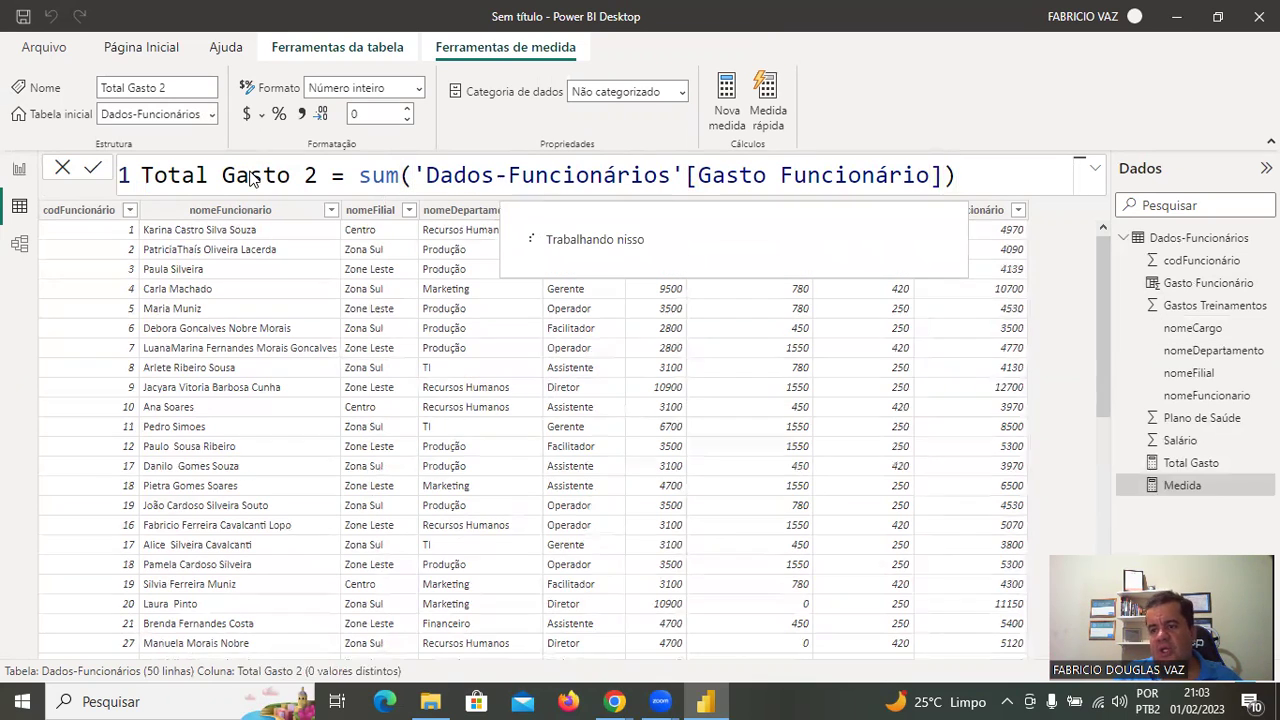
- Add a third card to the report page below the Total Gasto card and fill it with the Total Gasto 2 measure
left_click(19, 172)
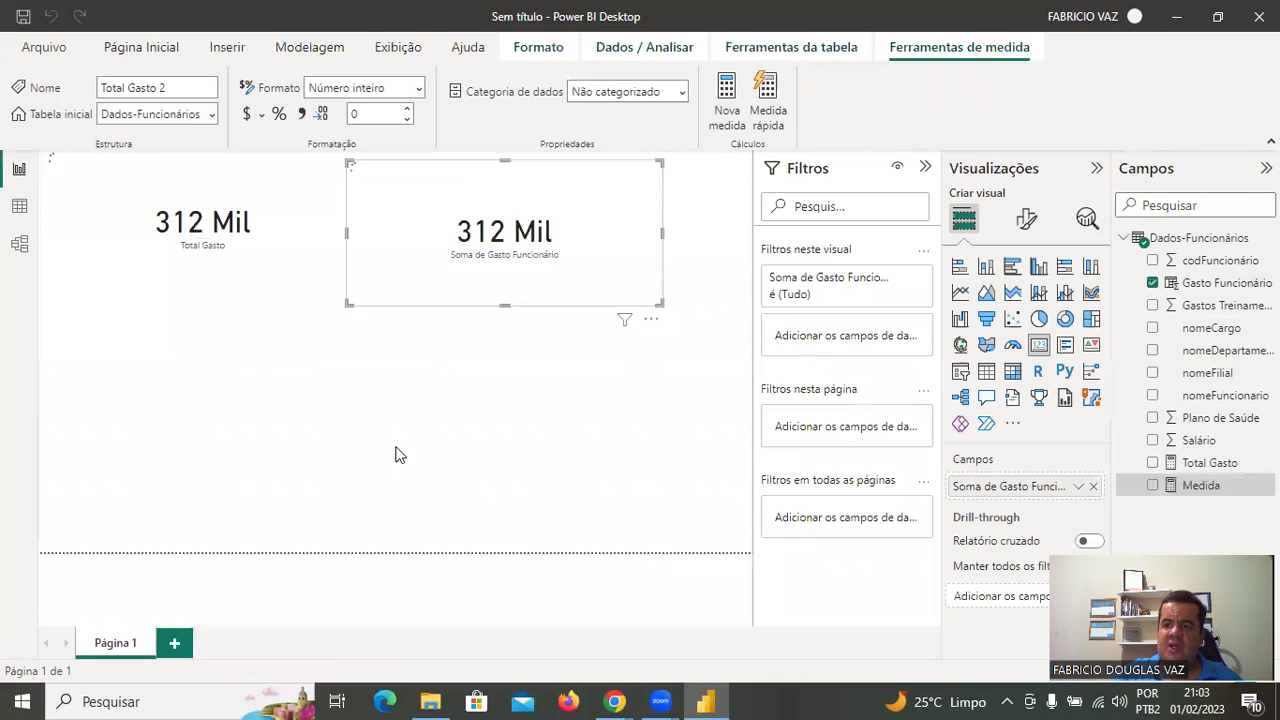
left_click(356, 437)
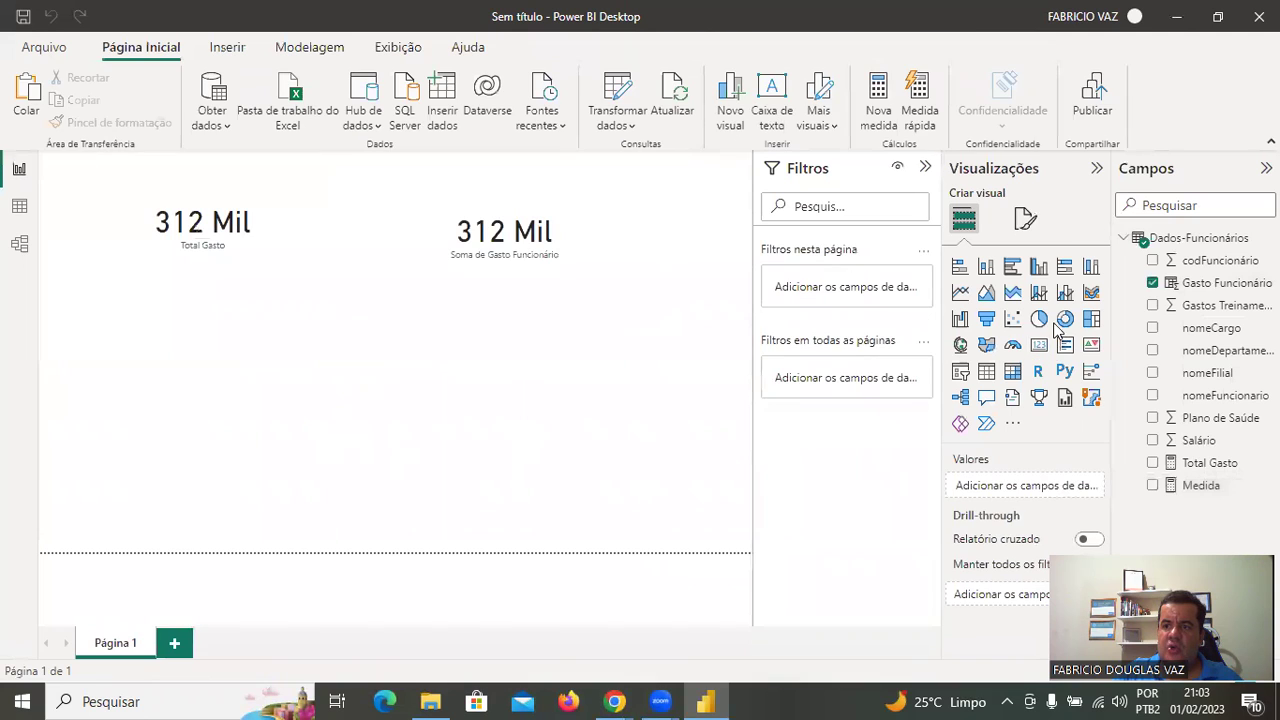
left_click(1037, 346)
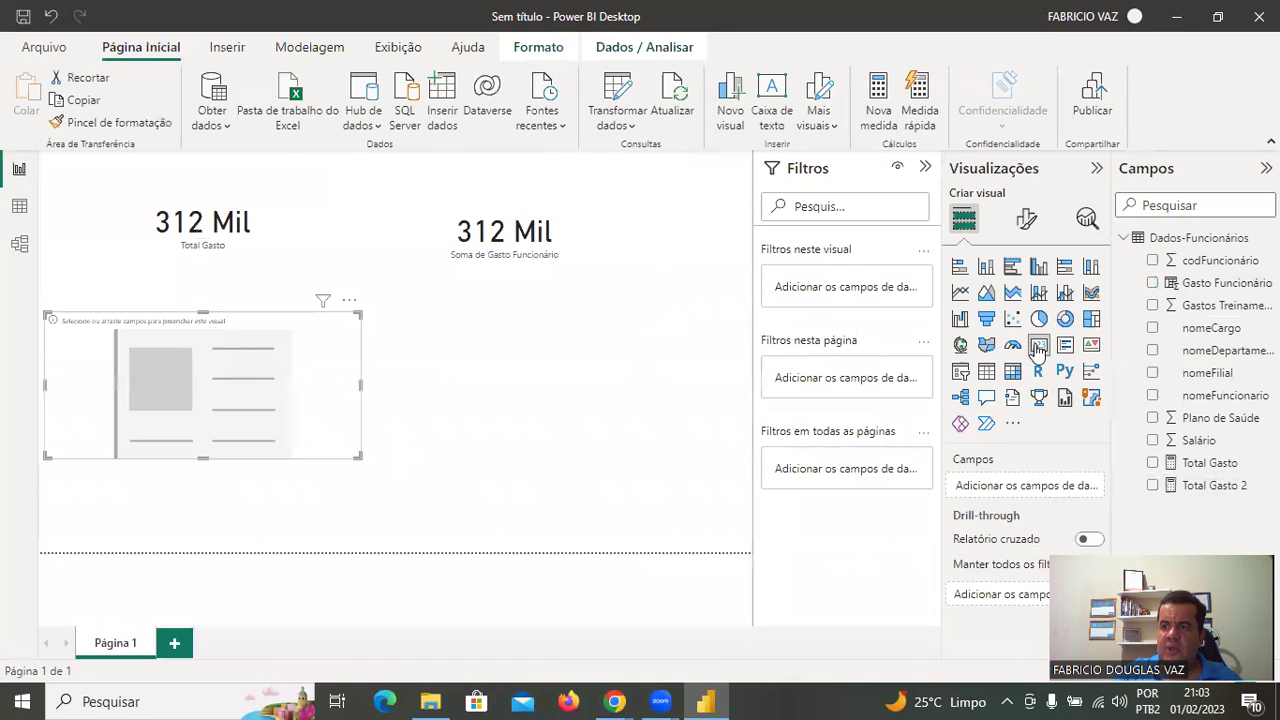
left_click_drag(1214, 485, 240, 405)
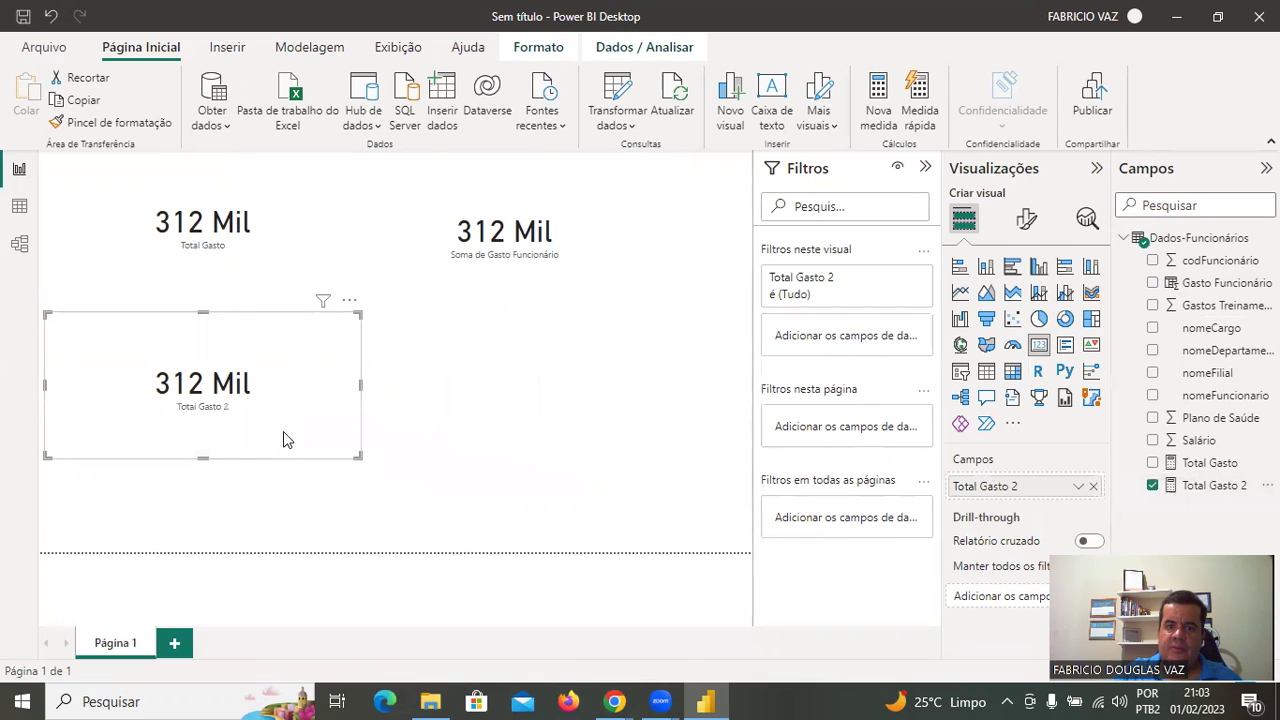